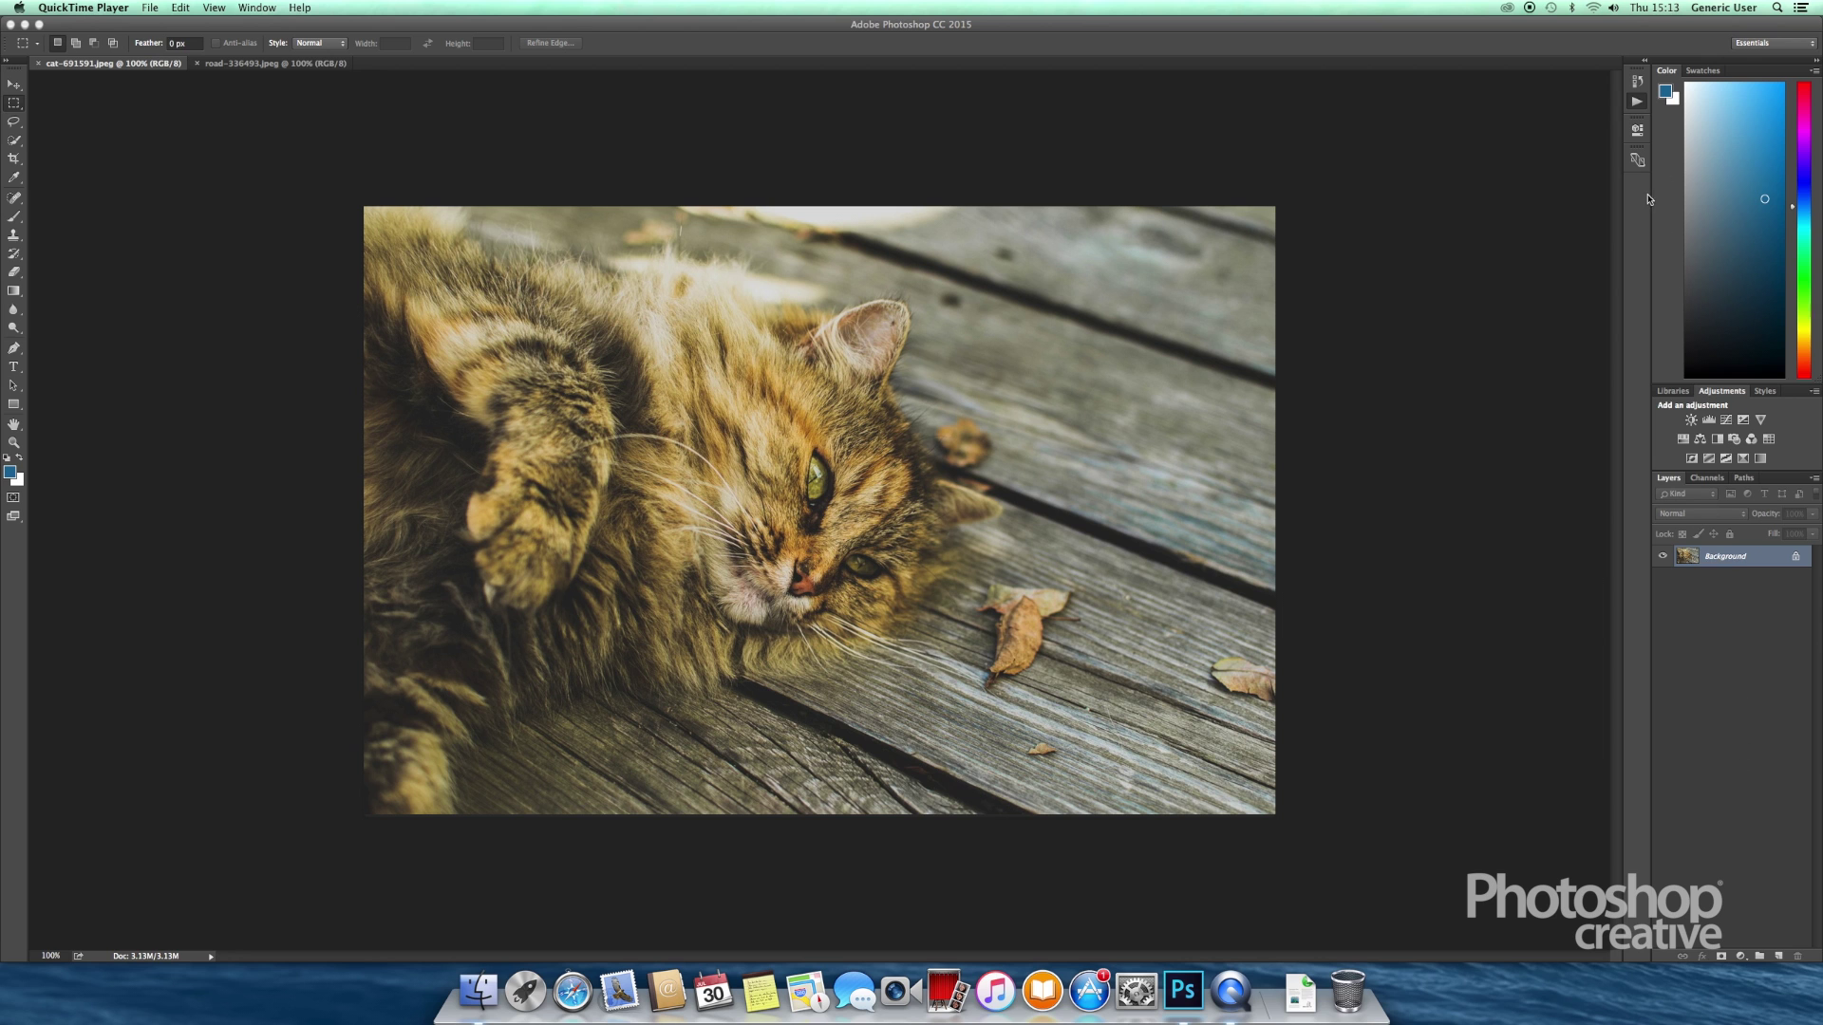
# Create an action set named "Retro action" and start recording a new action in it.
pyautogui.click(1637, 103)
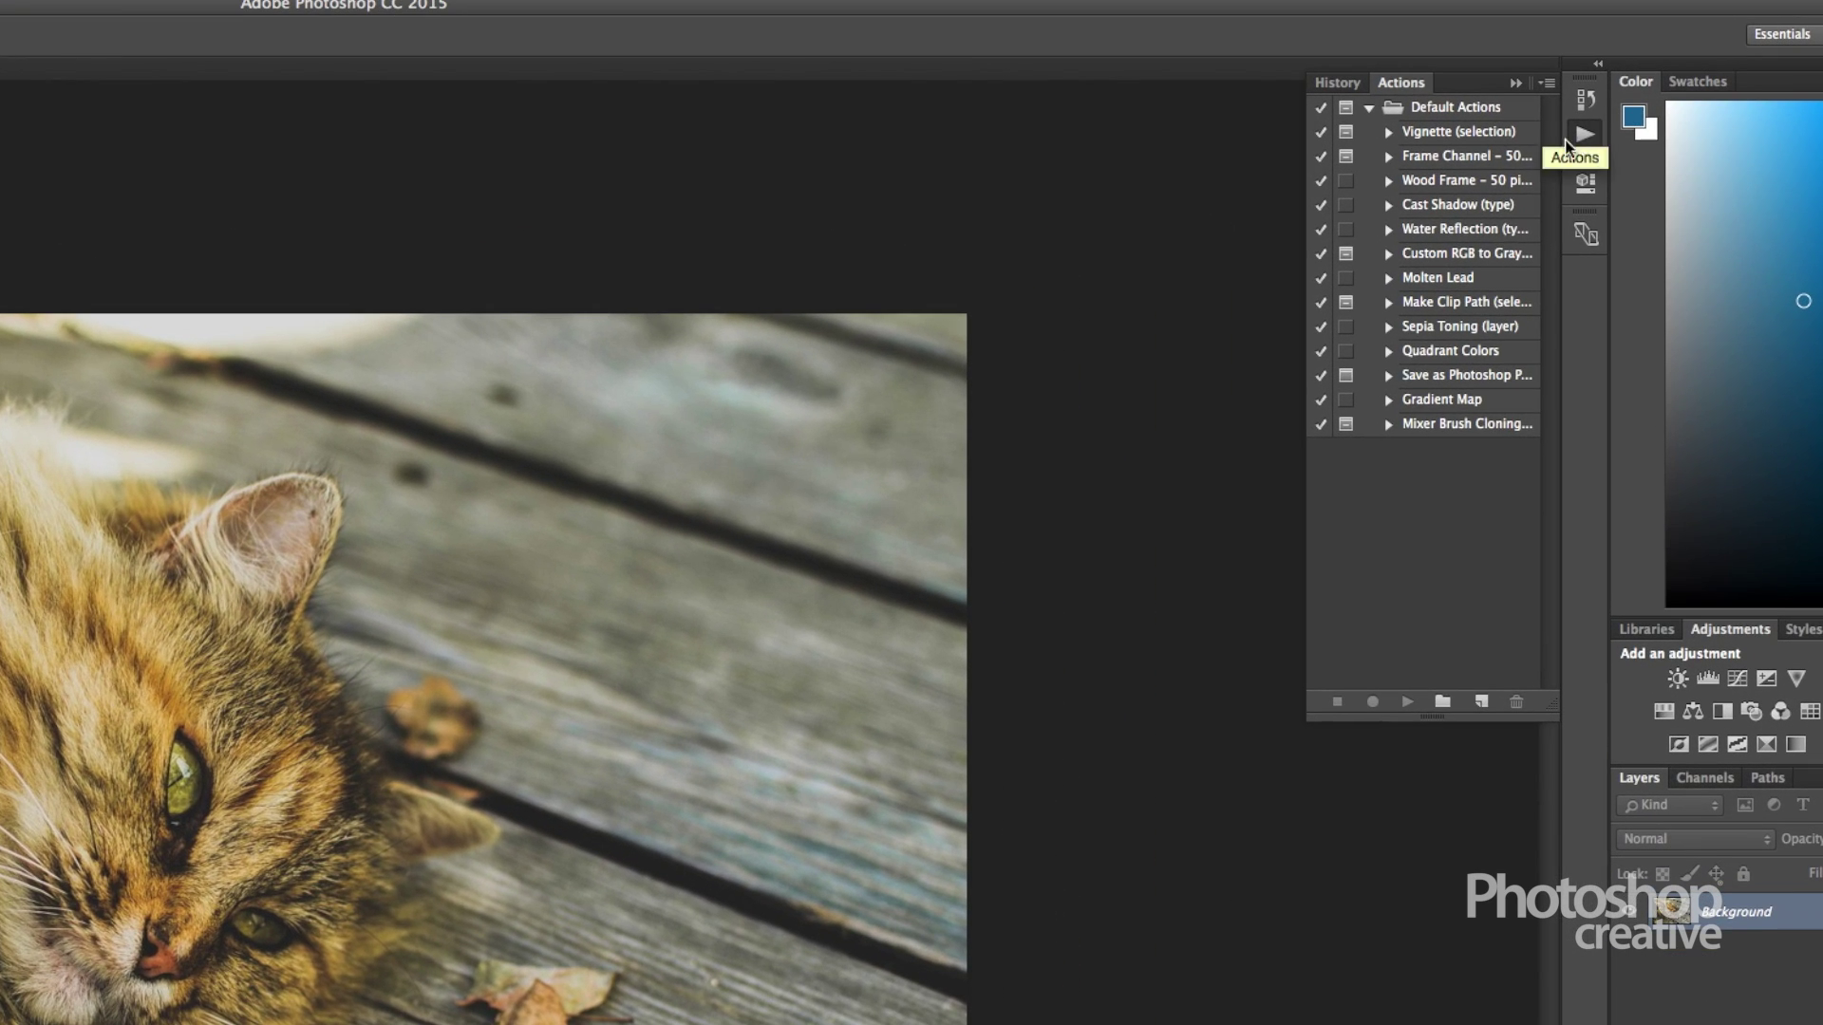
pyautogui.click(1443, 702)
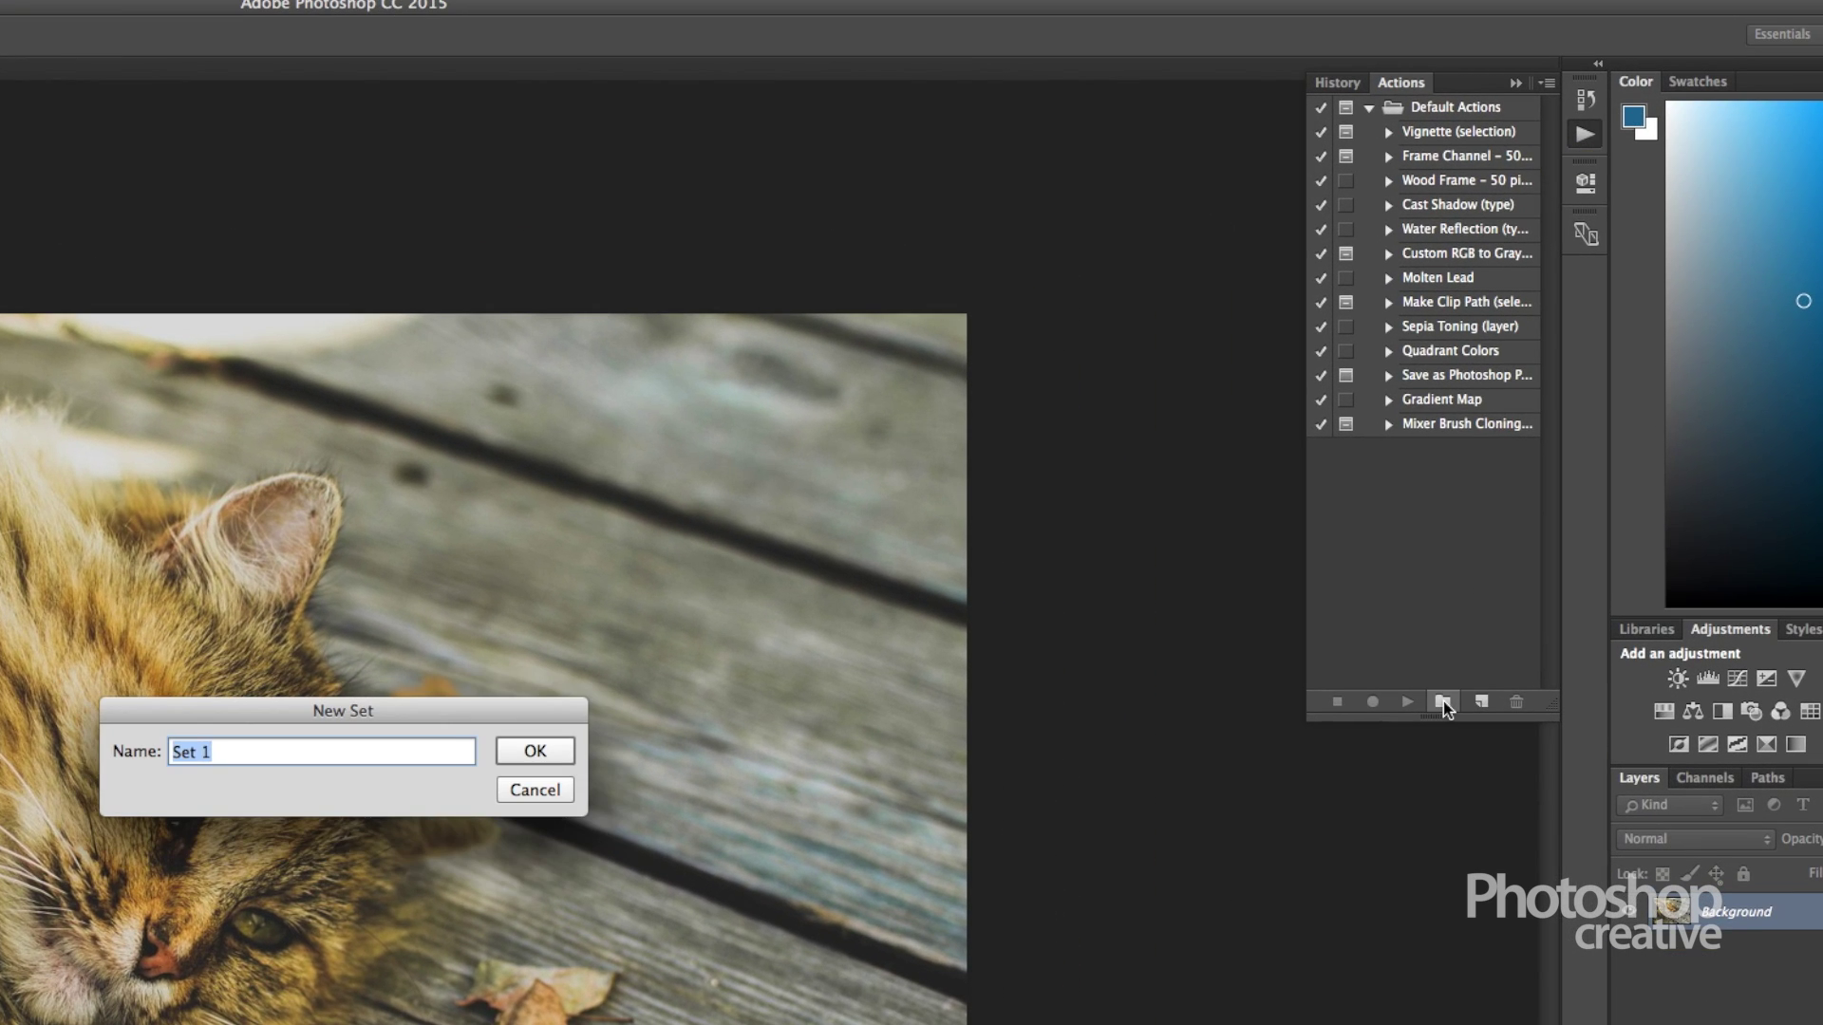
pyautogui.write('Retro action')
pyautogui.press('Return')
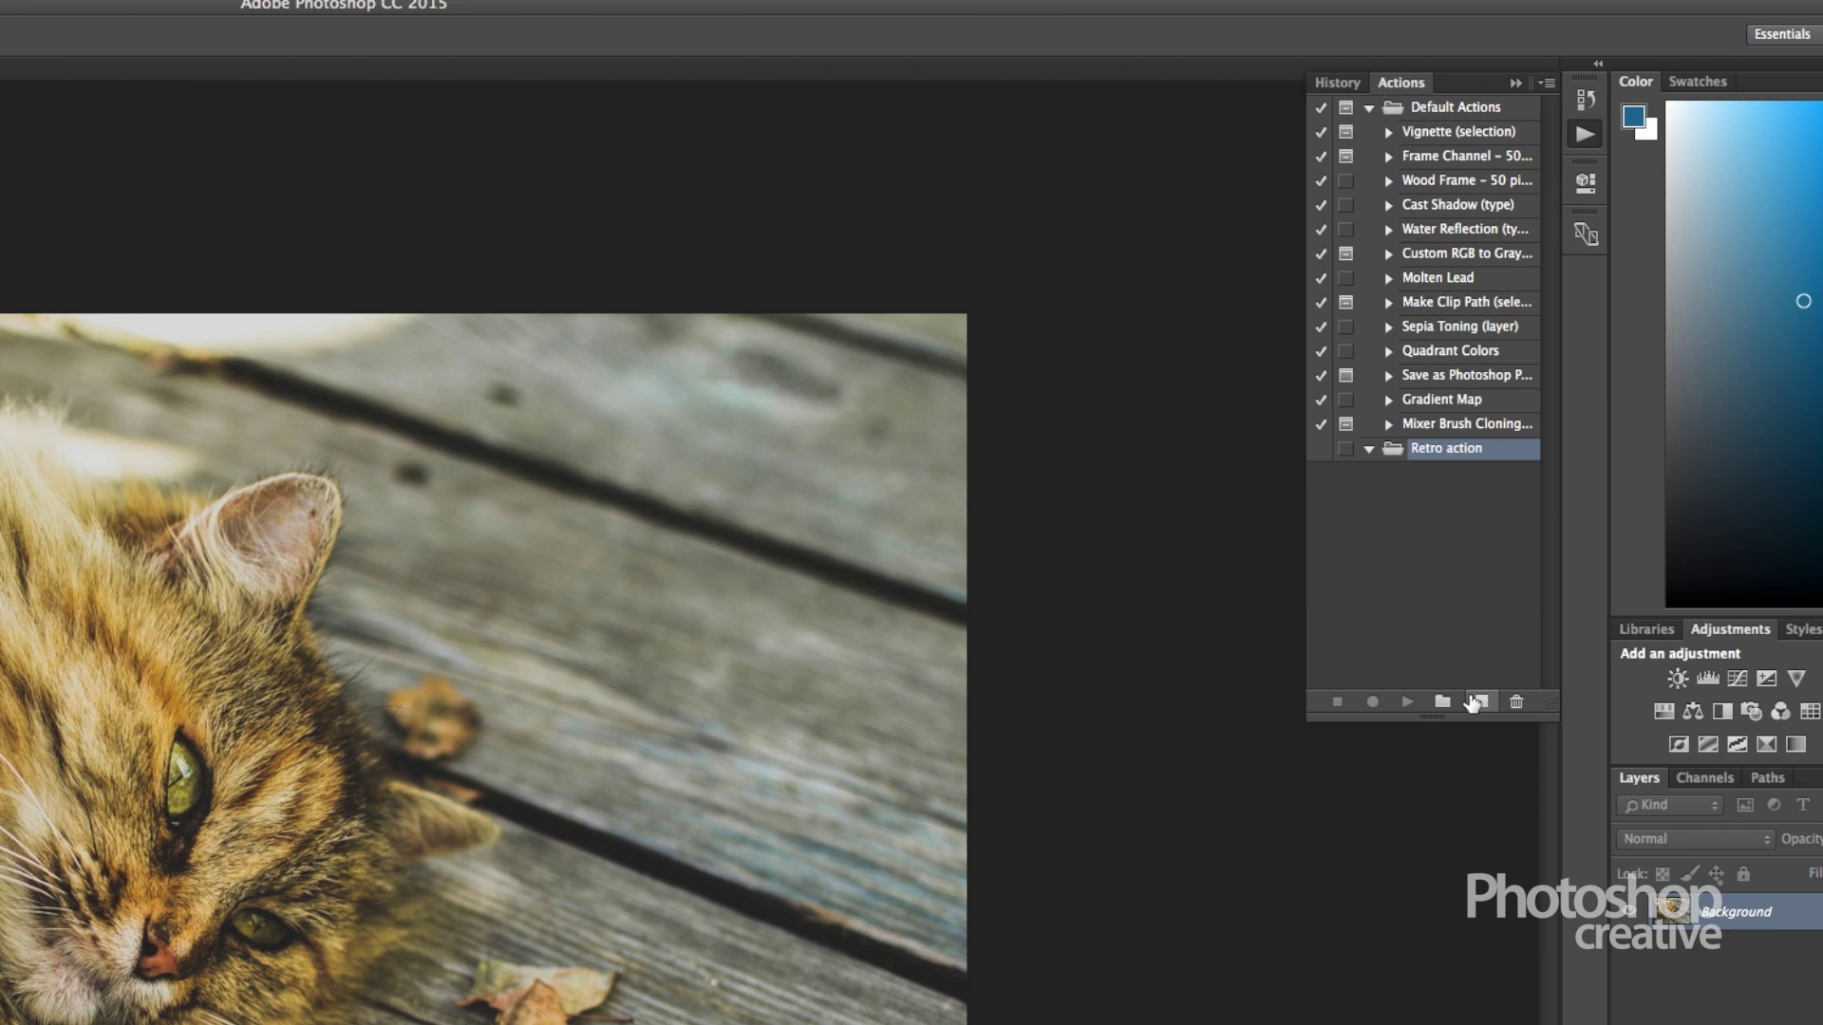
pyautogui.click(1473, 702)
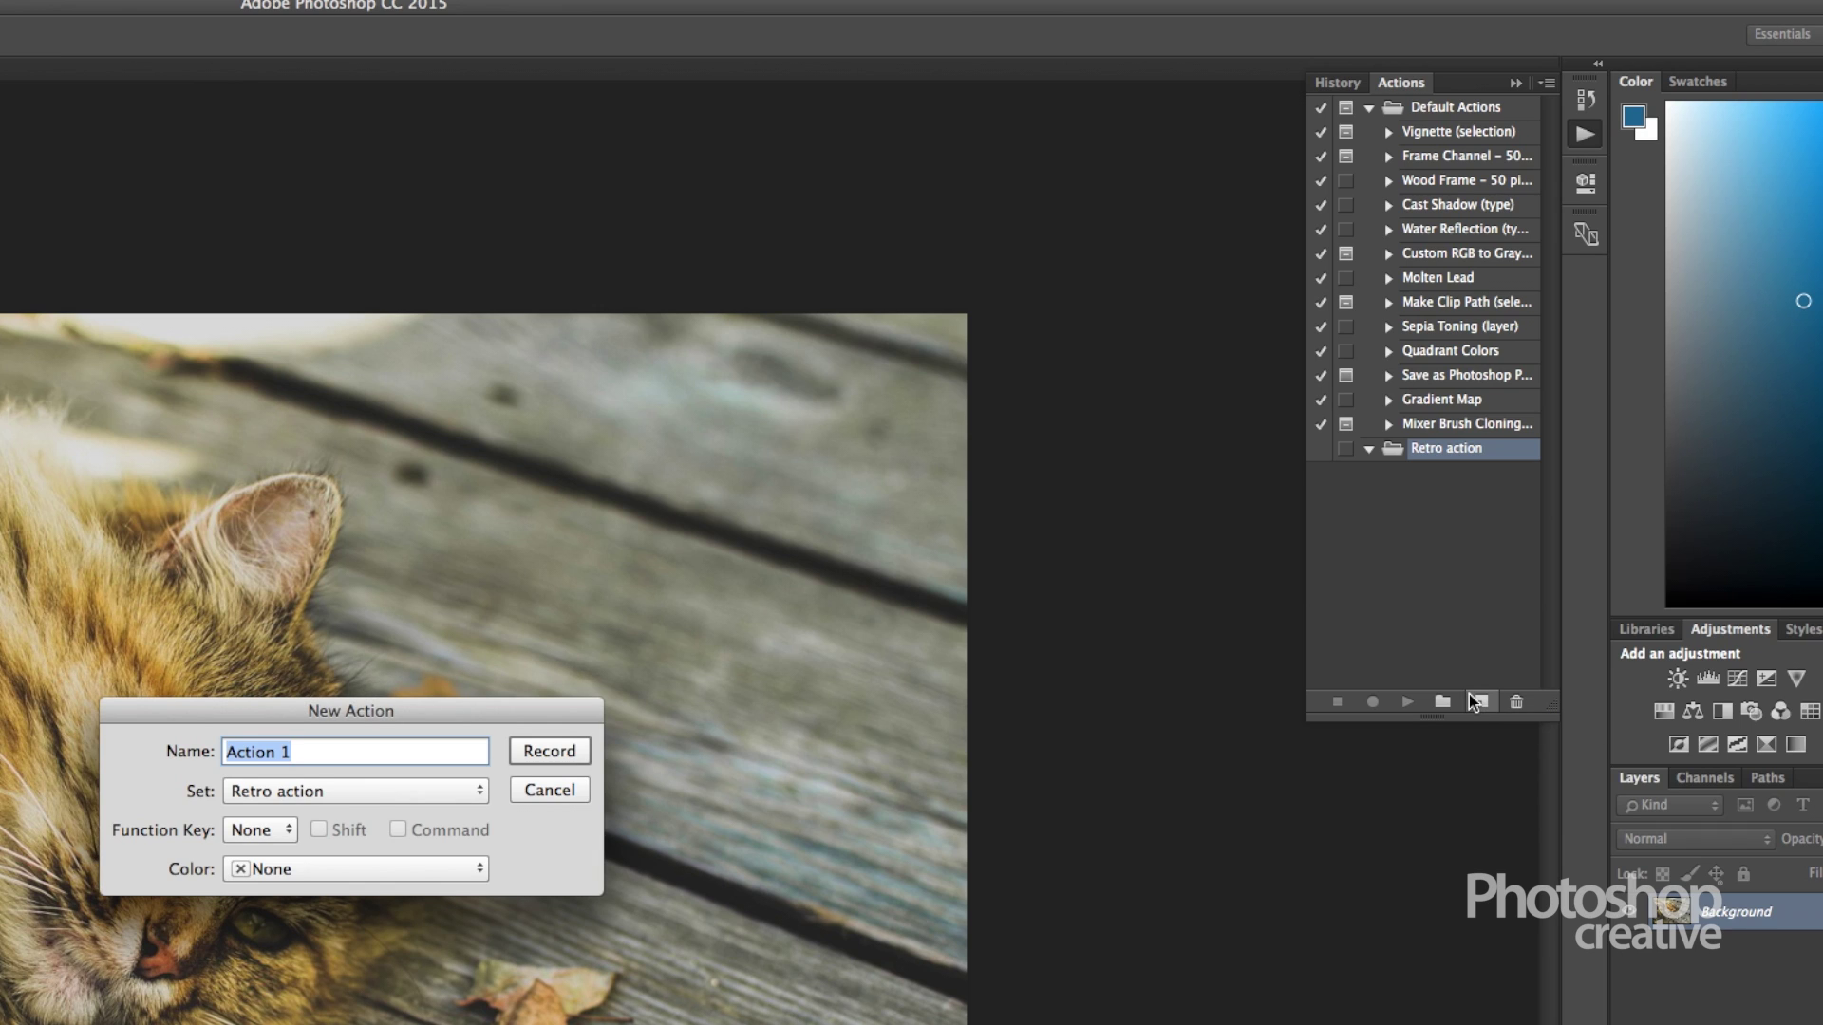
pyautogui.press('Return')
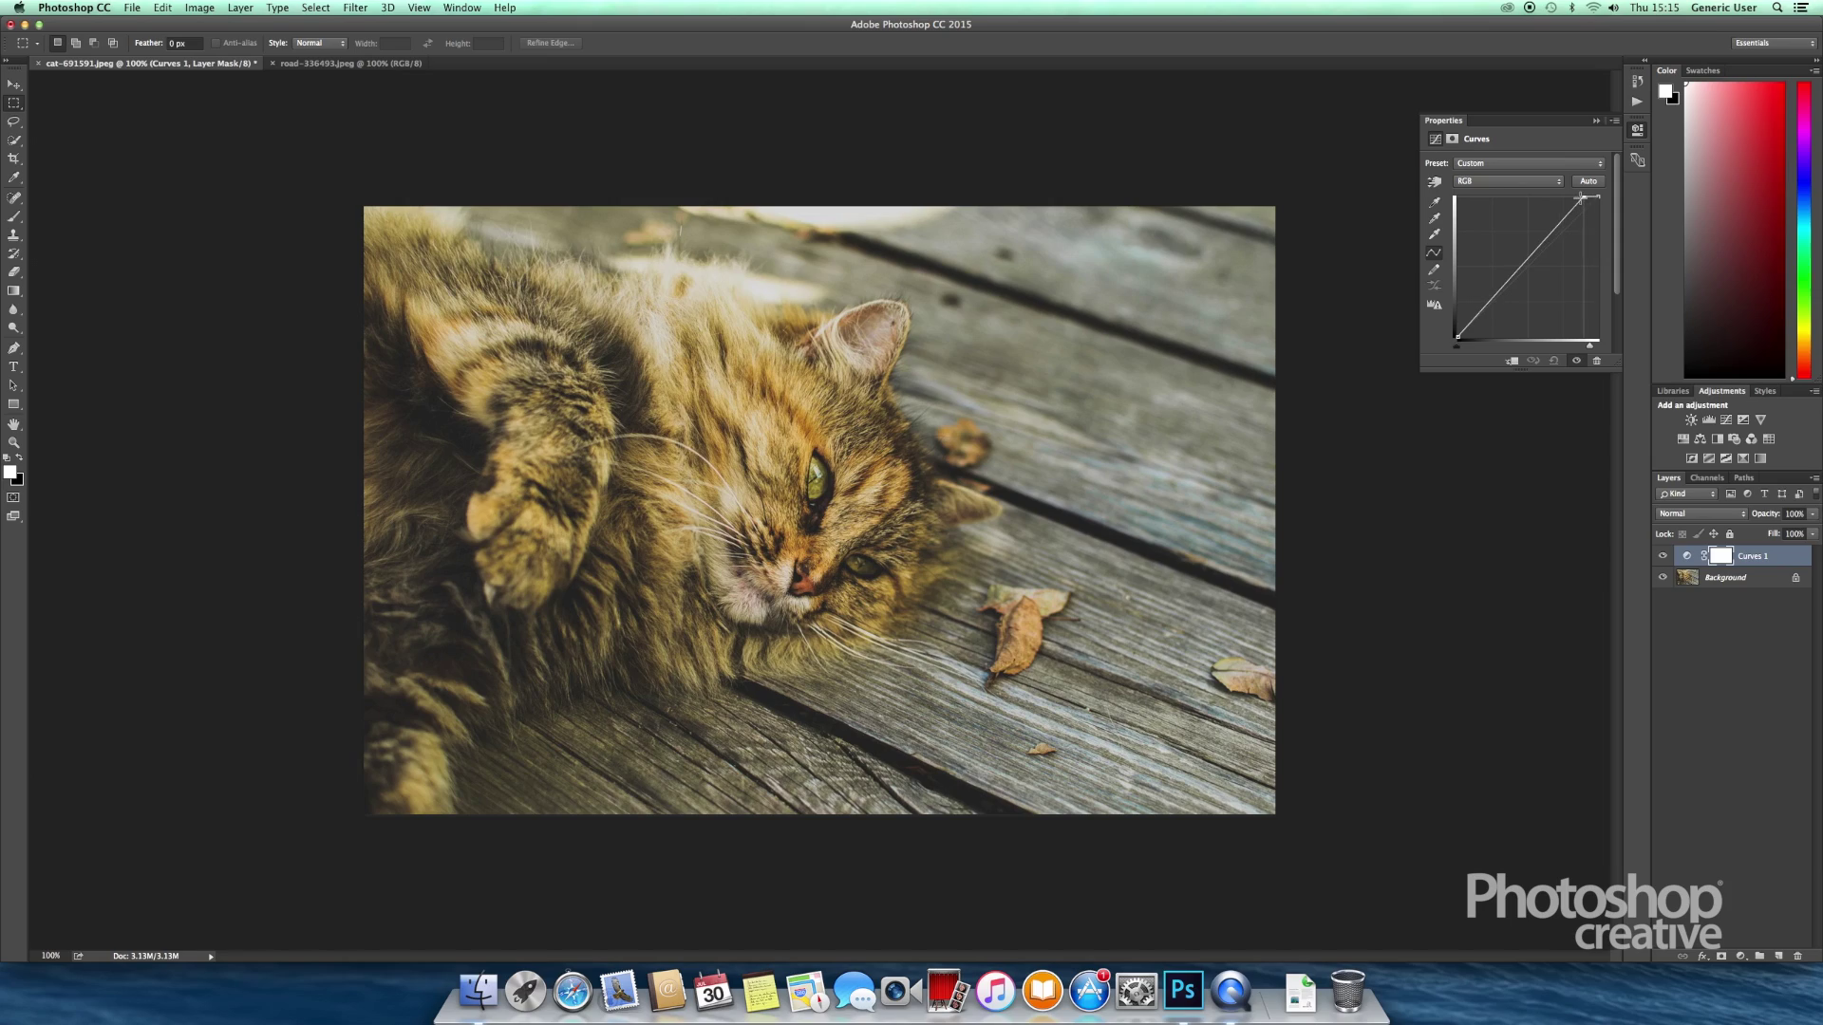
# Pull the white and black points of the RGB curve inward to raise the photo's contrast.
pyautogui.moveTo(1582, 197); pyautogui.dragTo(1575, 197)
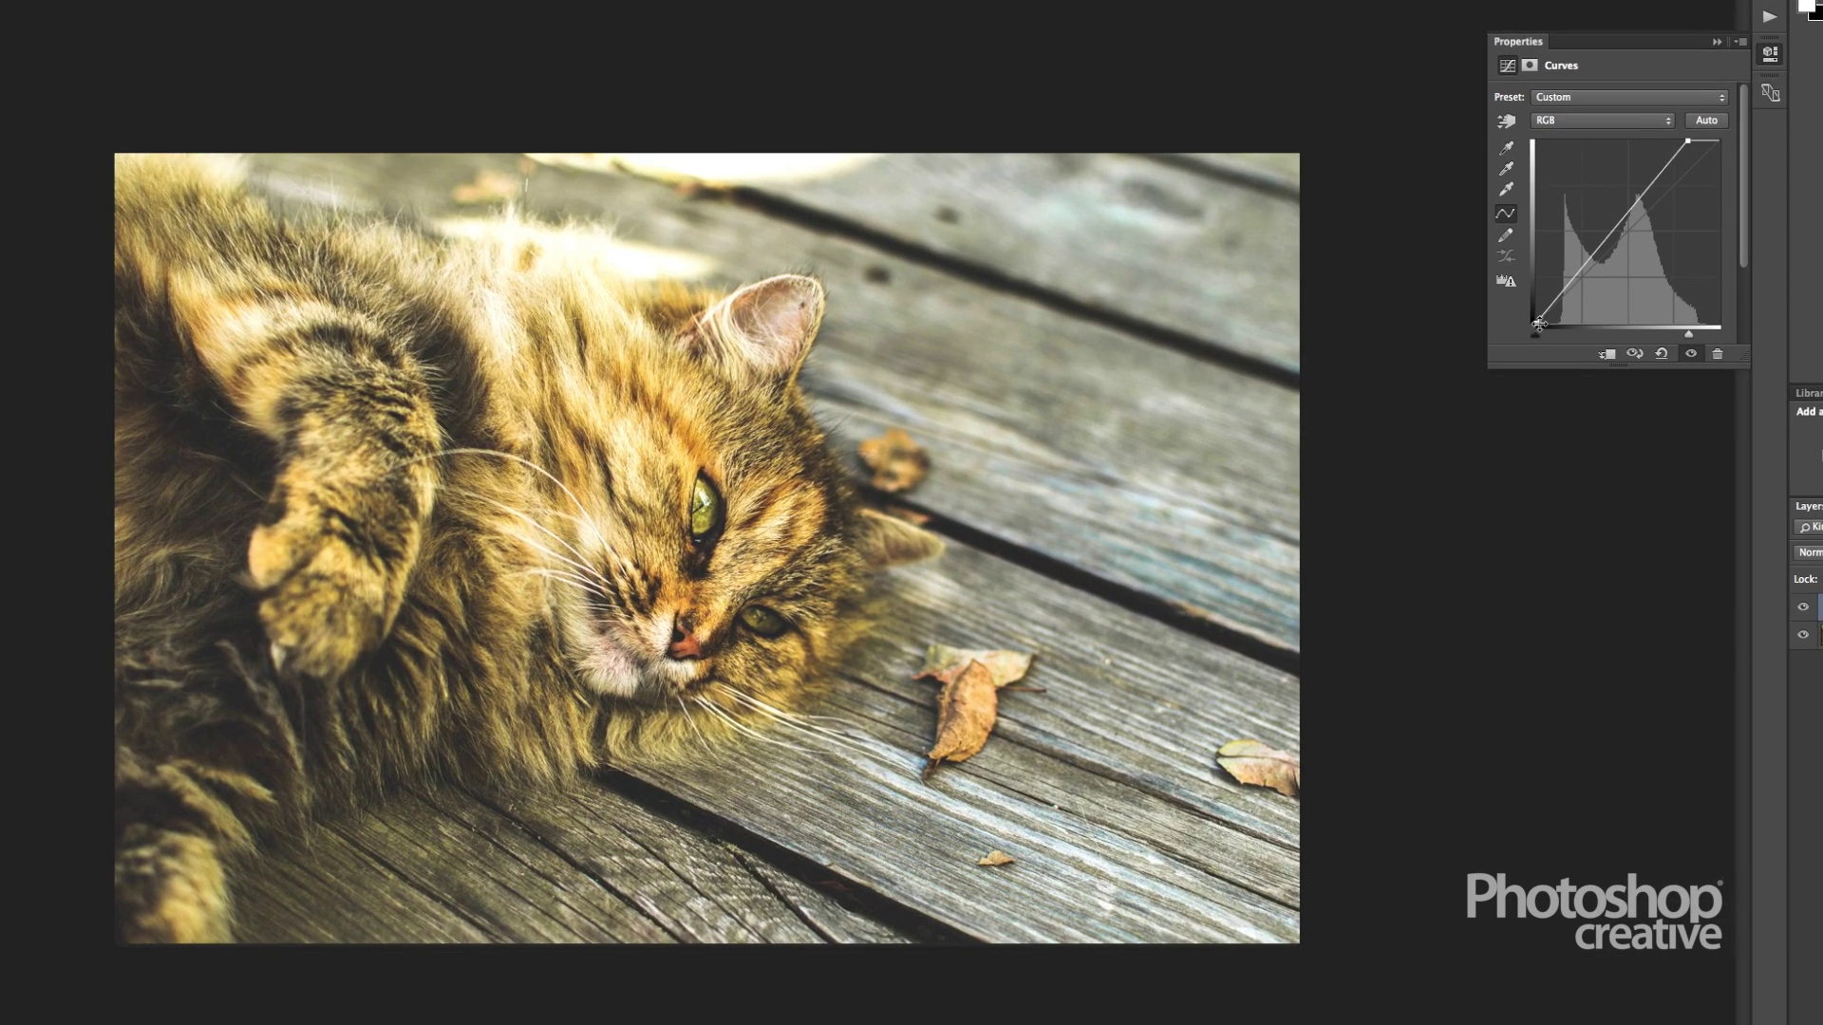
pyautogui.moveTo(1539, 325); pyautogui.dragTo(1563, 331)
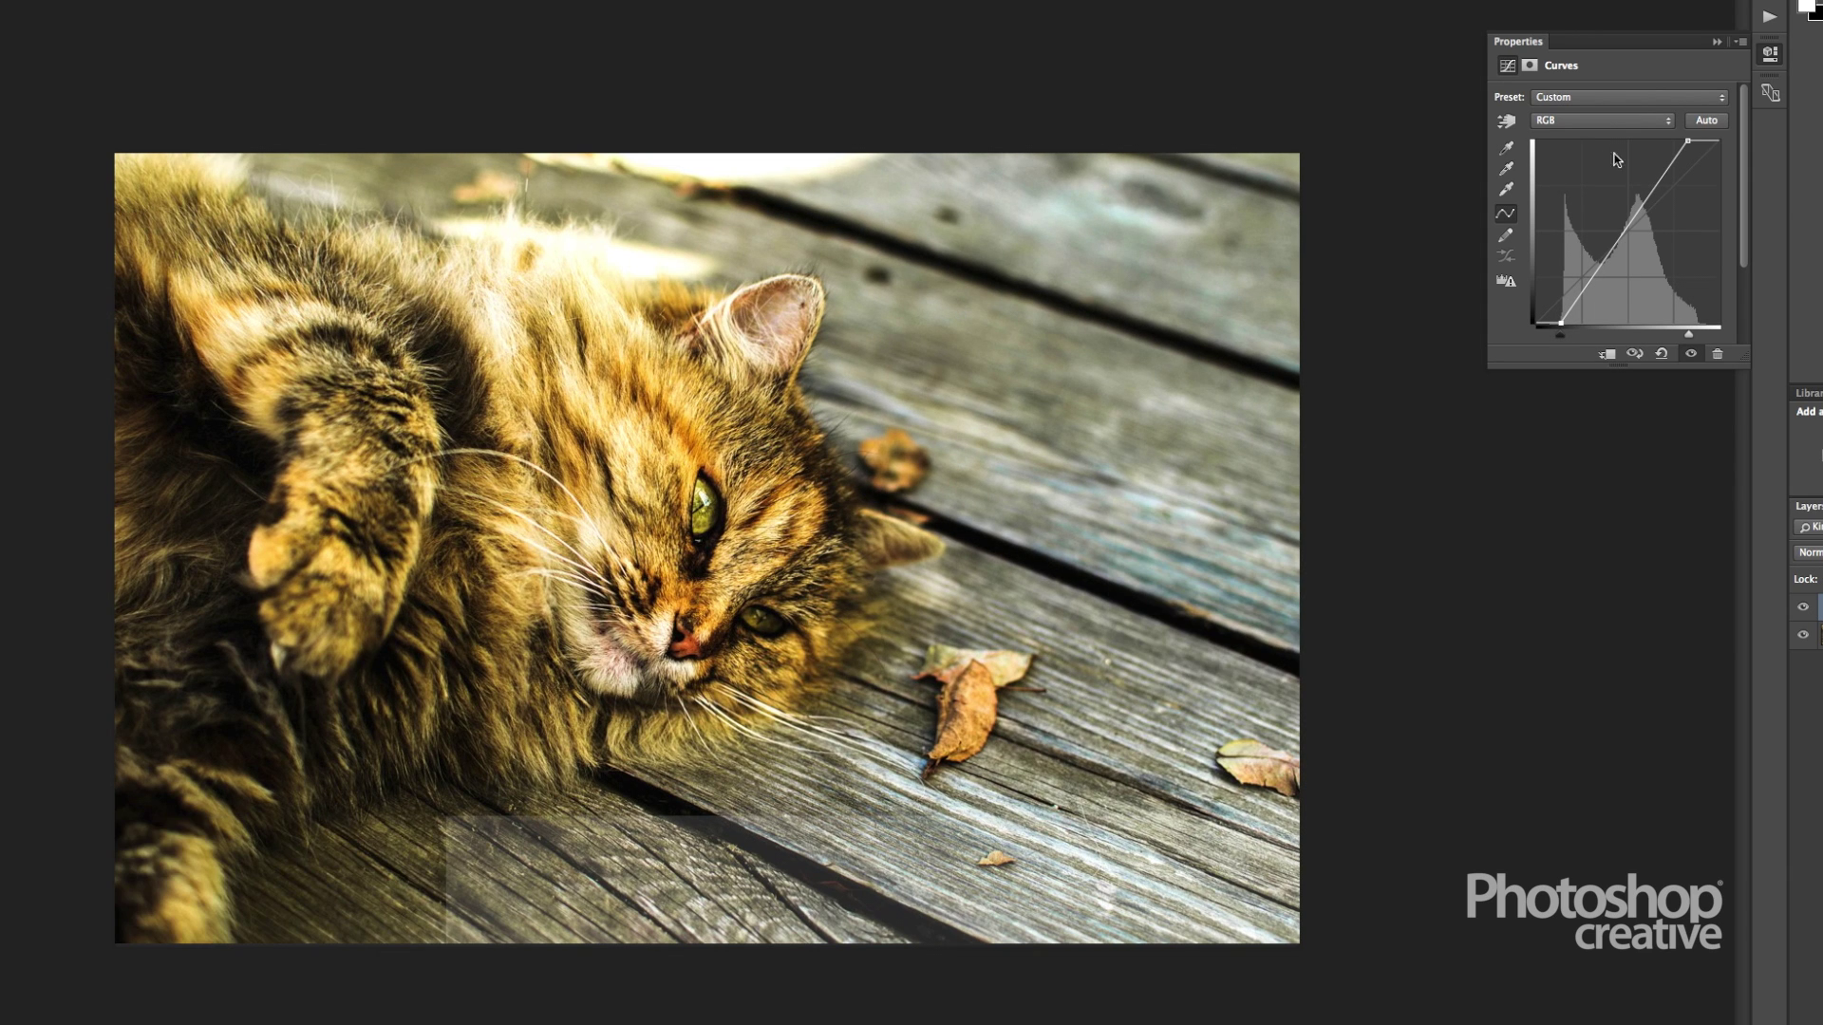
# Shape the Red curve: lower its white endpoint slightly, lift the highlights, pull down the shadows and nudge the black point inward.
pyautogui.click(1601, 125)
pyautogui.click(1601, 136)
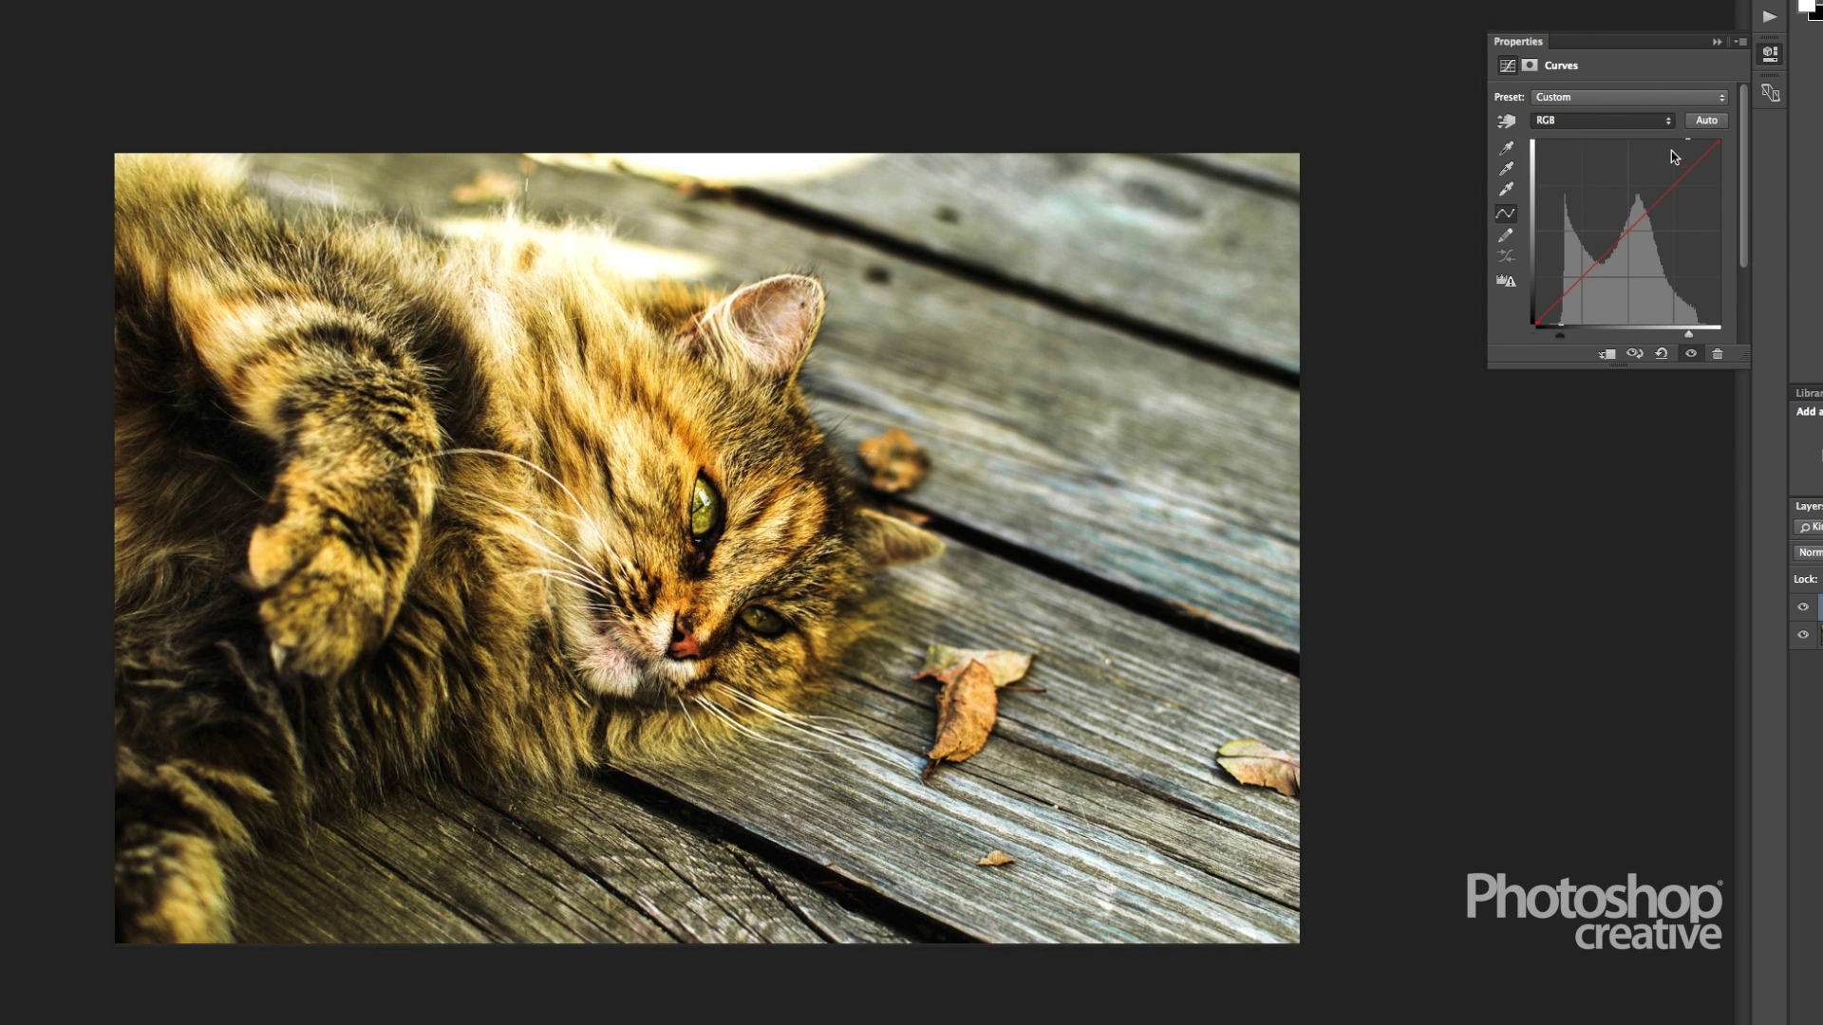
pyautogui.moveTo(1717, 144); pyautogui.dragTo(1719, 156)
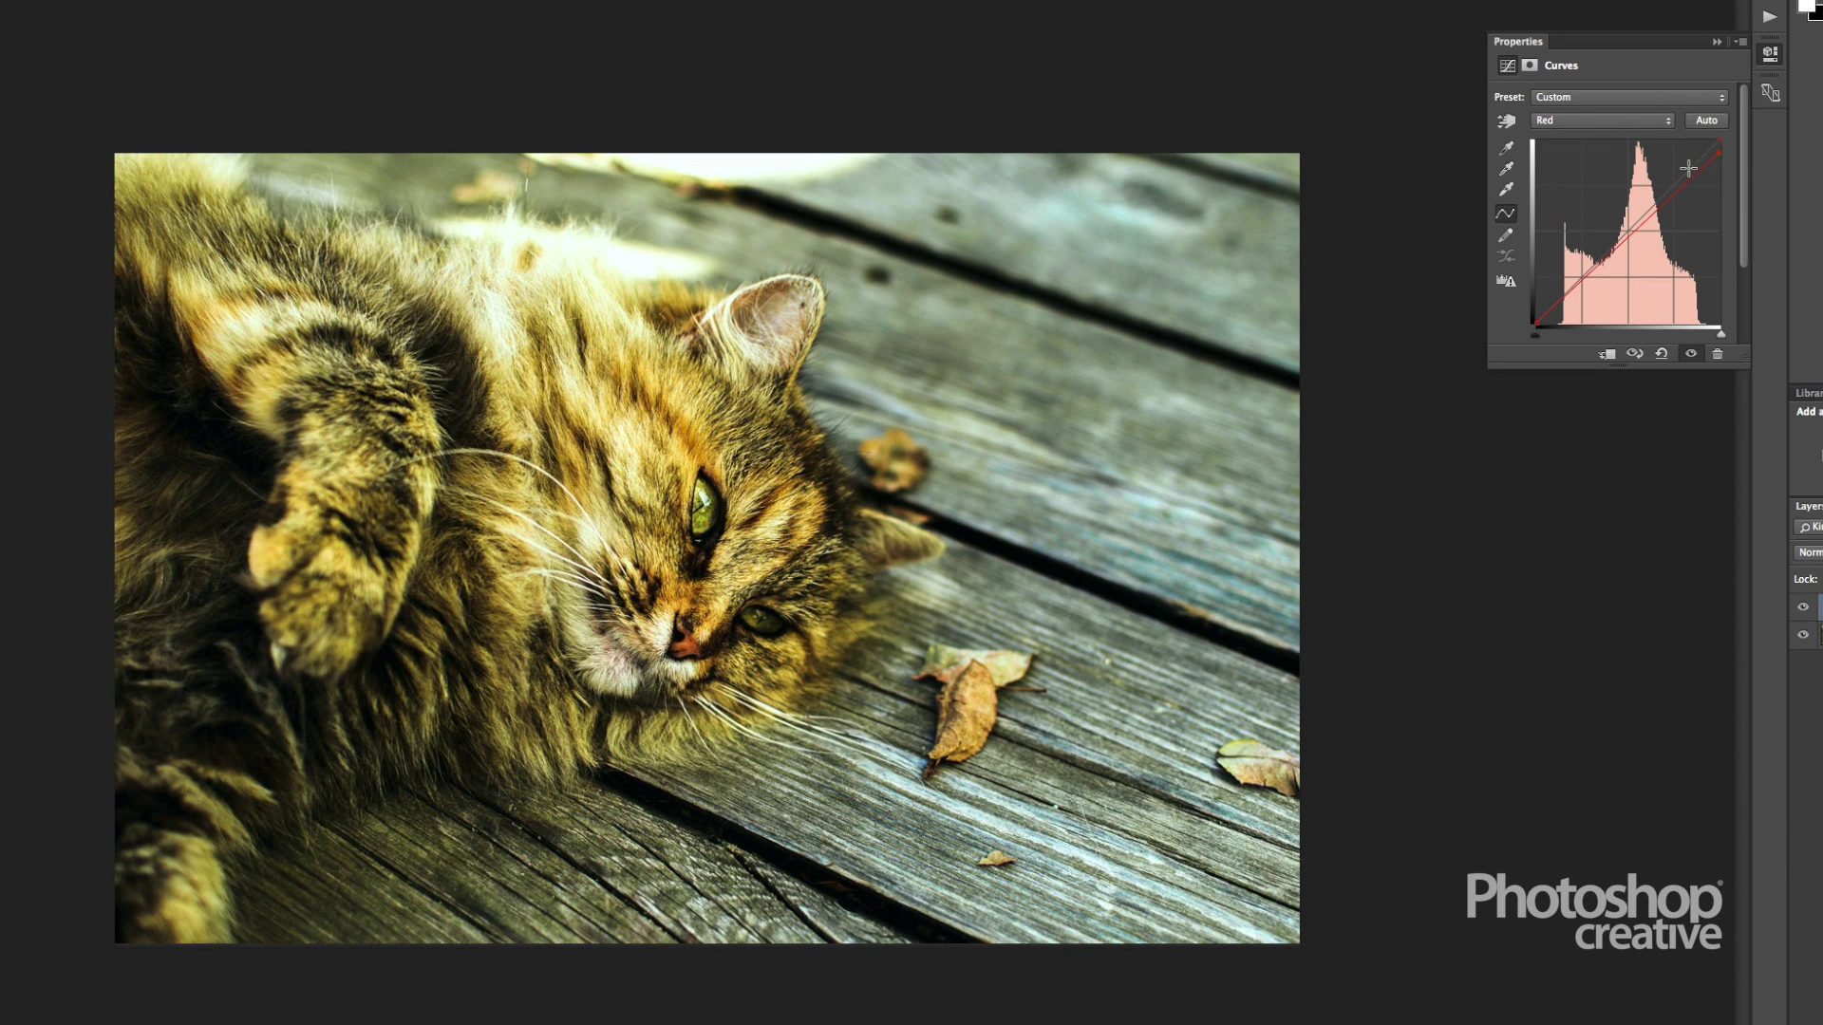
pyautogui.click(1674, 169)
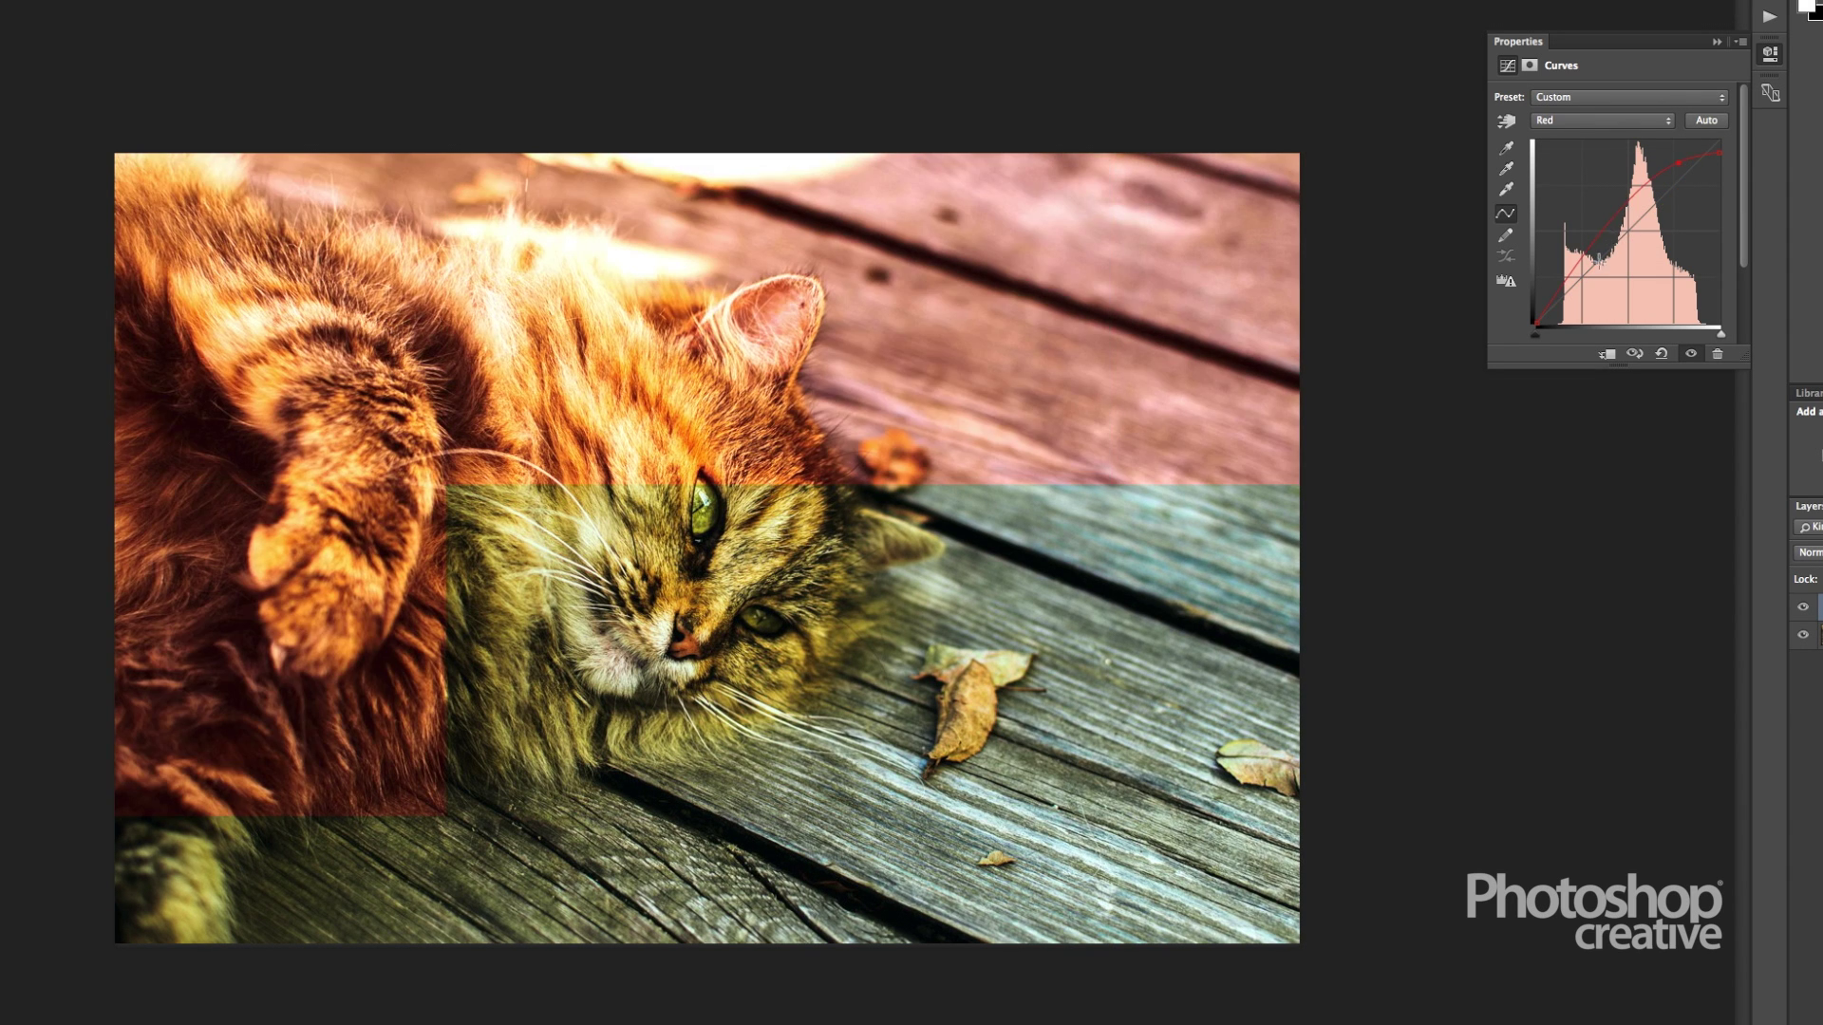
pyautogui.moveTo(1580, 267); pyautogui.dragTo(1600, 274)
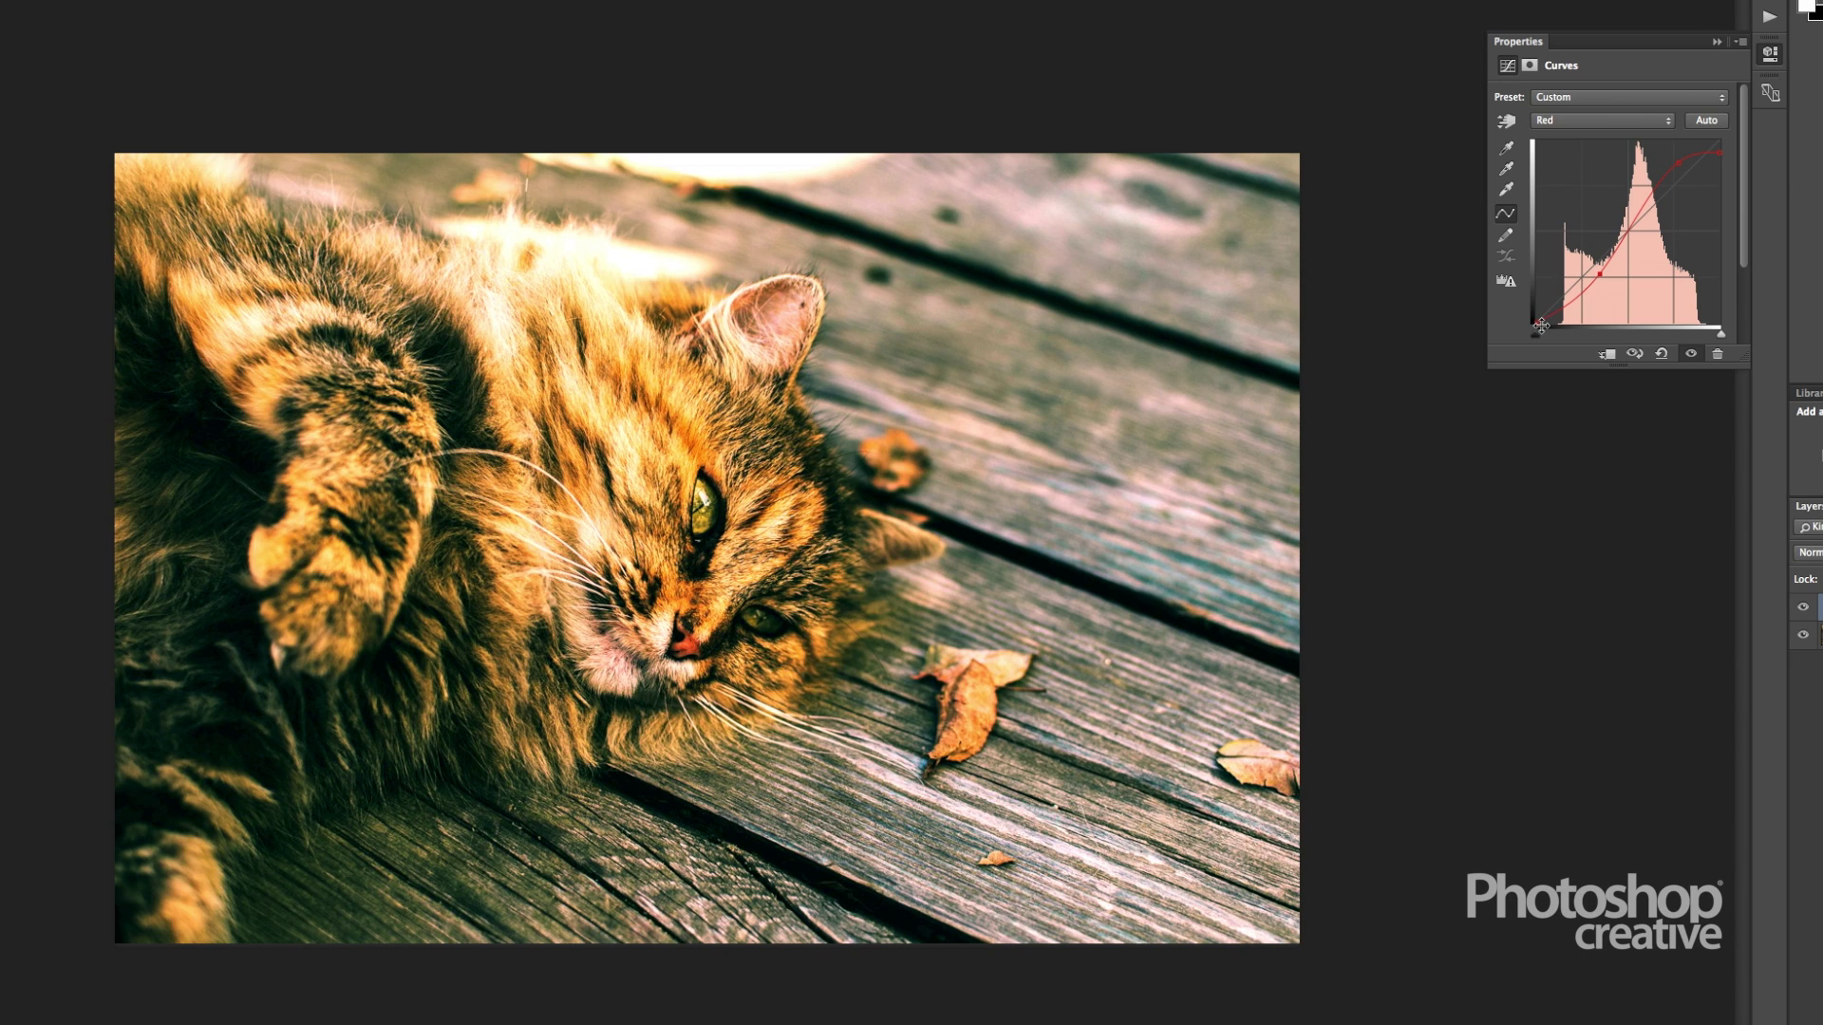
pyautogui.moveTo(1540, 326); pyautogui.dragTo(1546, 323)
# Shape the Green curve: move the white point slightly inward, lift the highlights, lower the shadows and pull the black point inward.
pyautogui.click(1625, 131)
pyautogui.click(1624, 135)
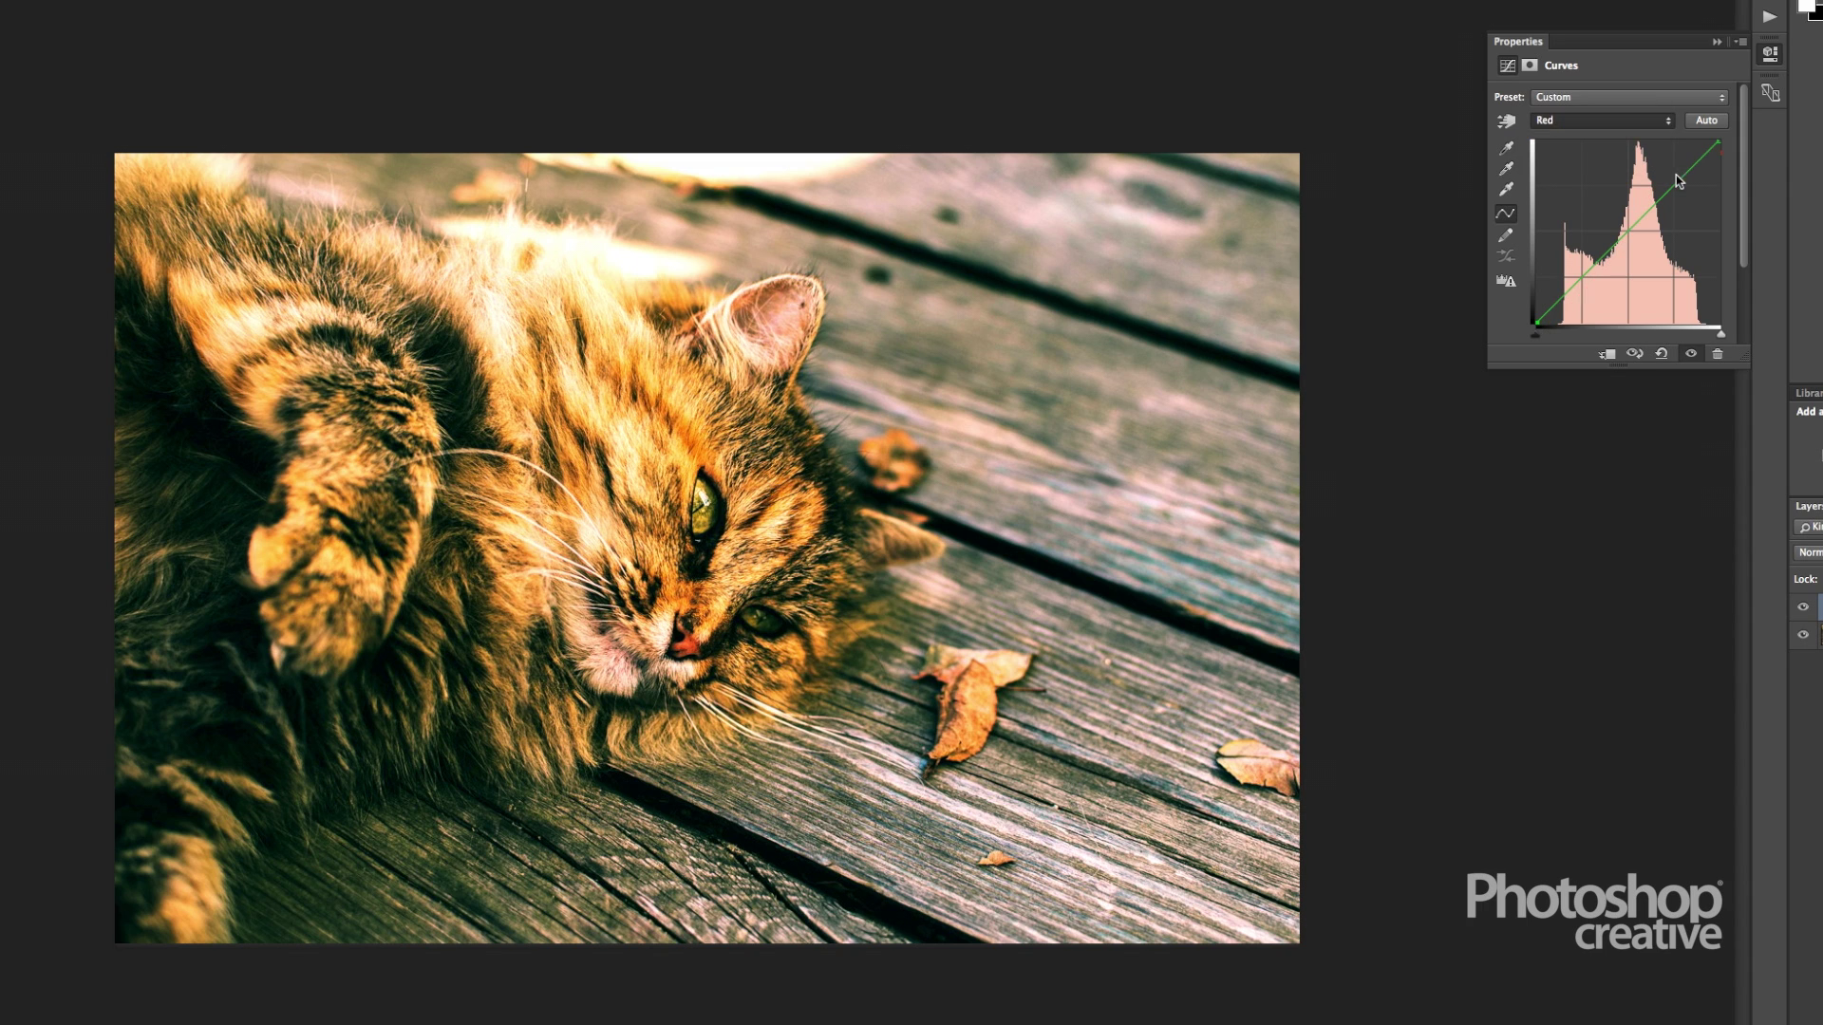
pyautogui.moveTo(1712, 142); pyautogui.dragTo(1705, 142)
pyautogui.click(1669, 174)
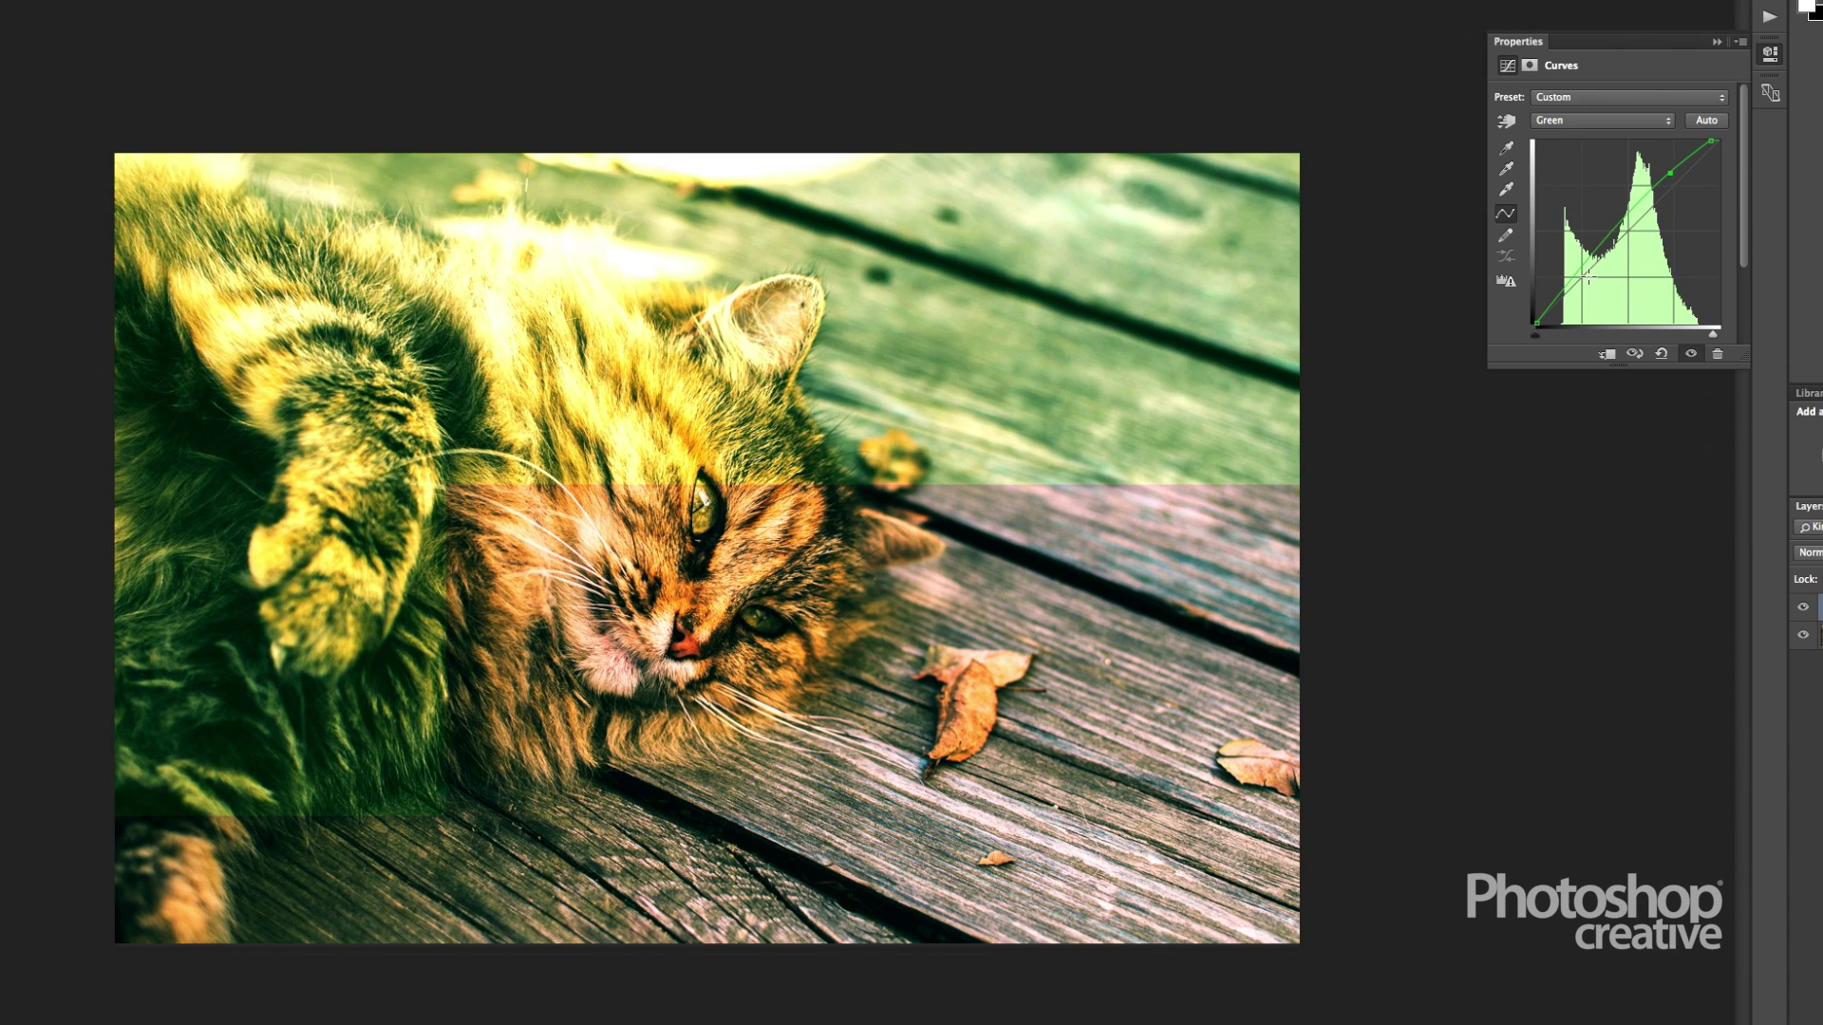
pyautogui.moveTo(1612, 239); pyautogui.dragTo(1612, 275)
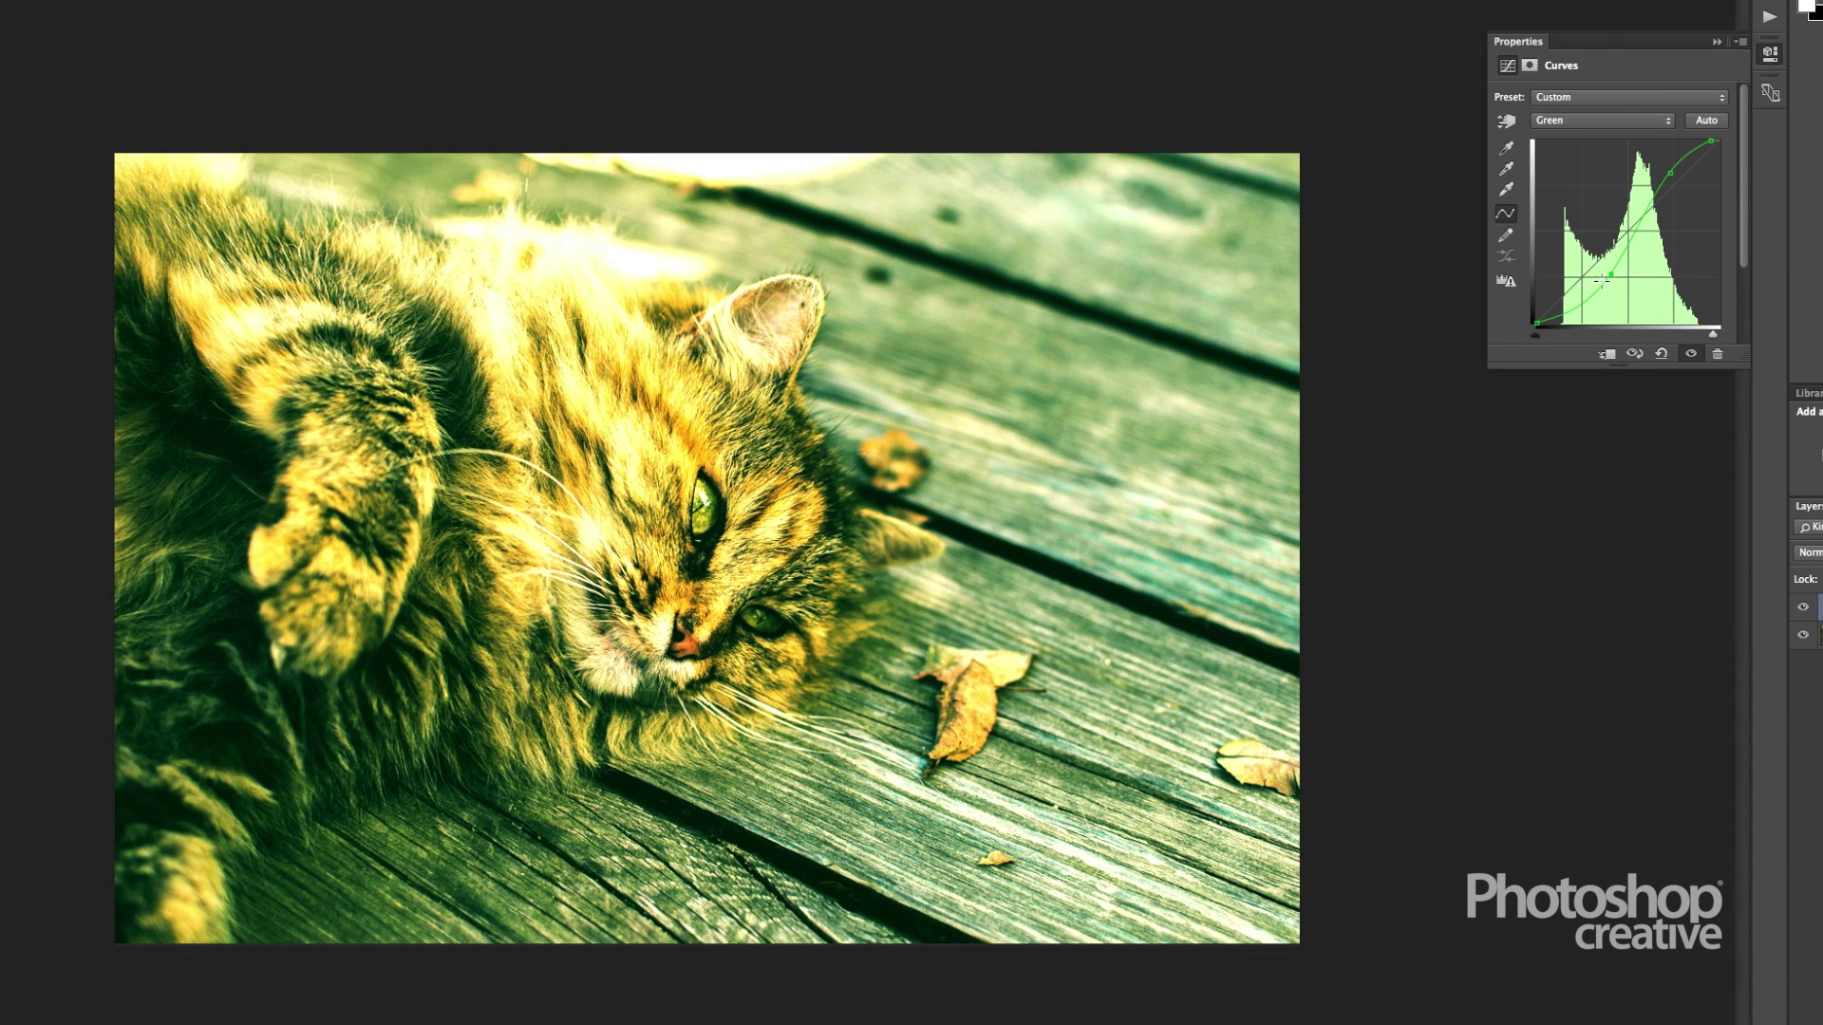
pyautogui.moveTo(1536, 324); pyautogui.dragTo(1552, 327)
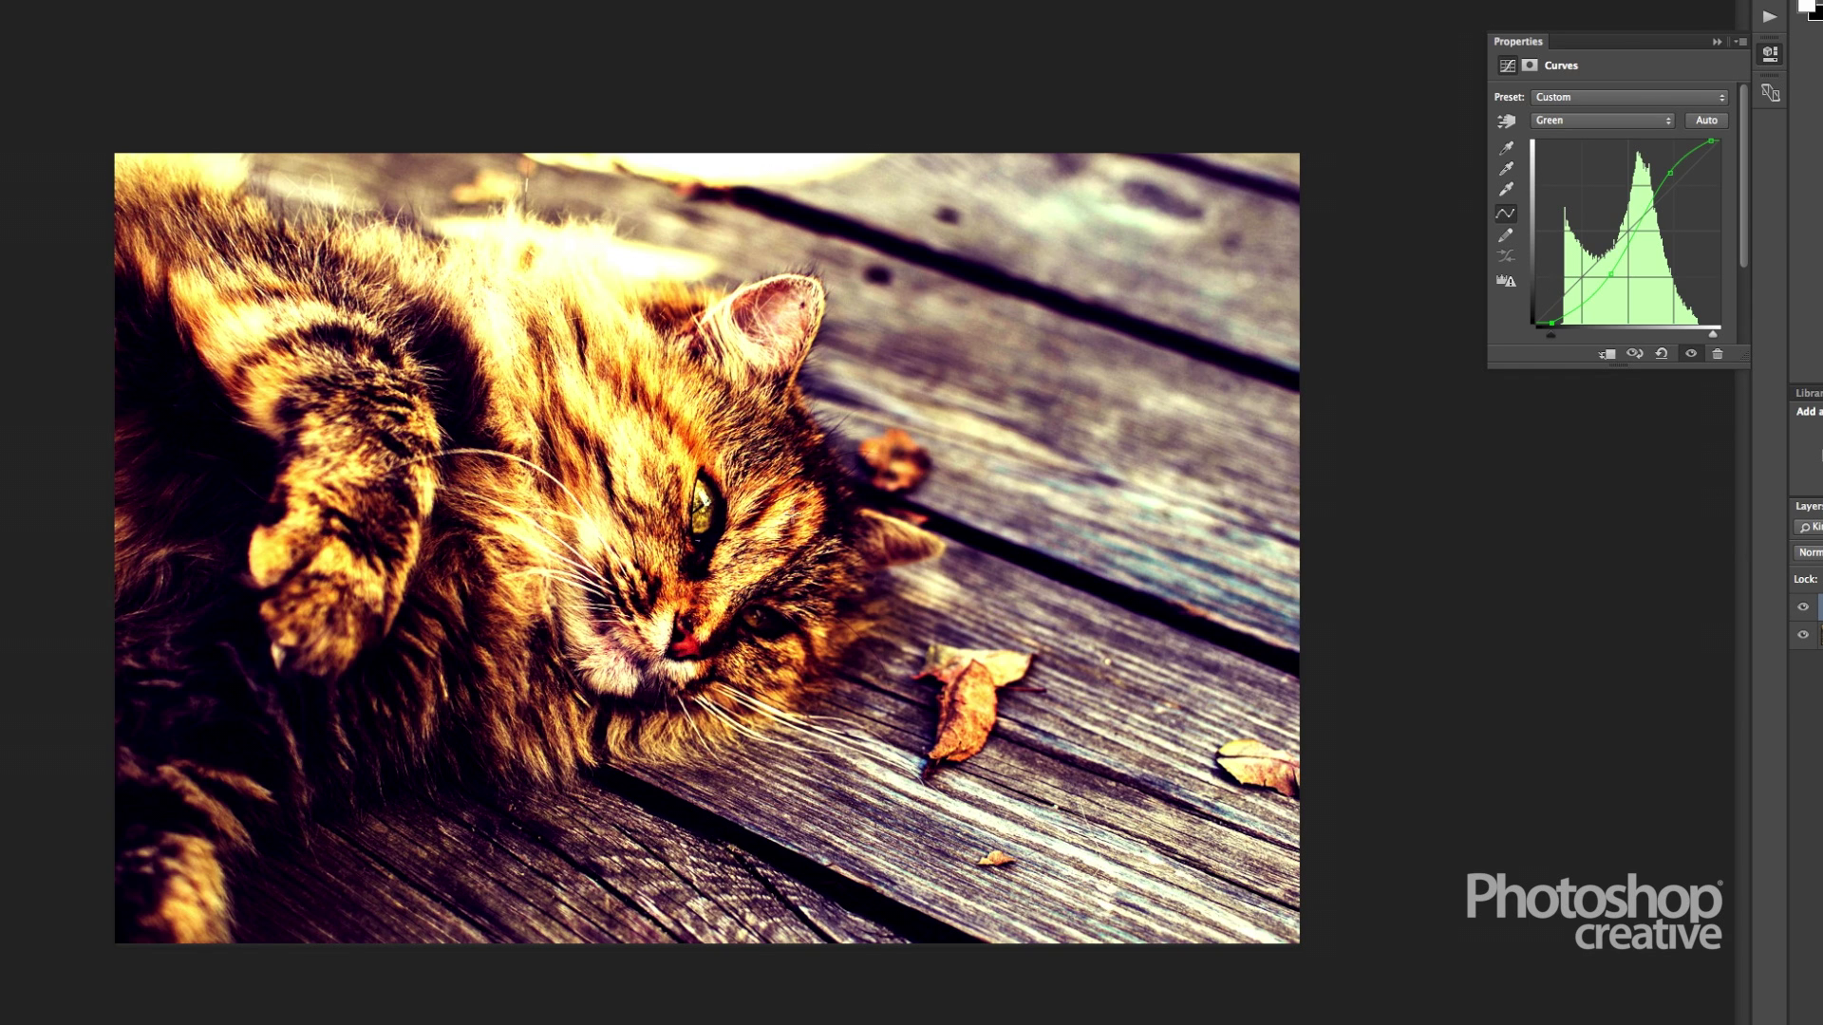
# Shape the Blue curve by lowering the highlights and lifting the shadows slightly.
pyautogui.click(1505, 168)
pyautogui.click(1561, 126)
pyautogui.click(1605, 145)
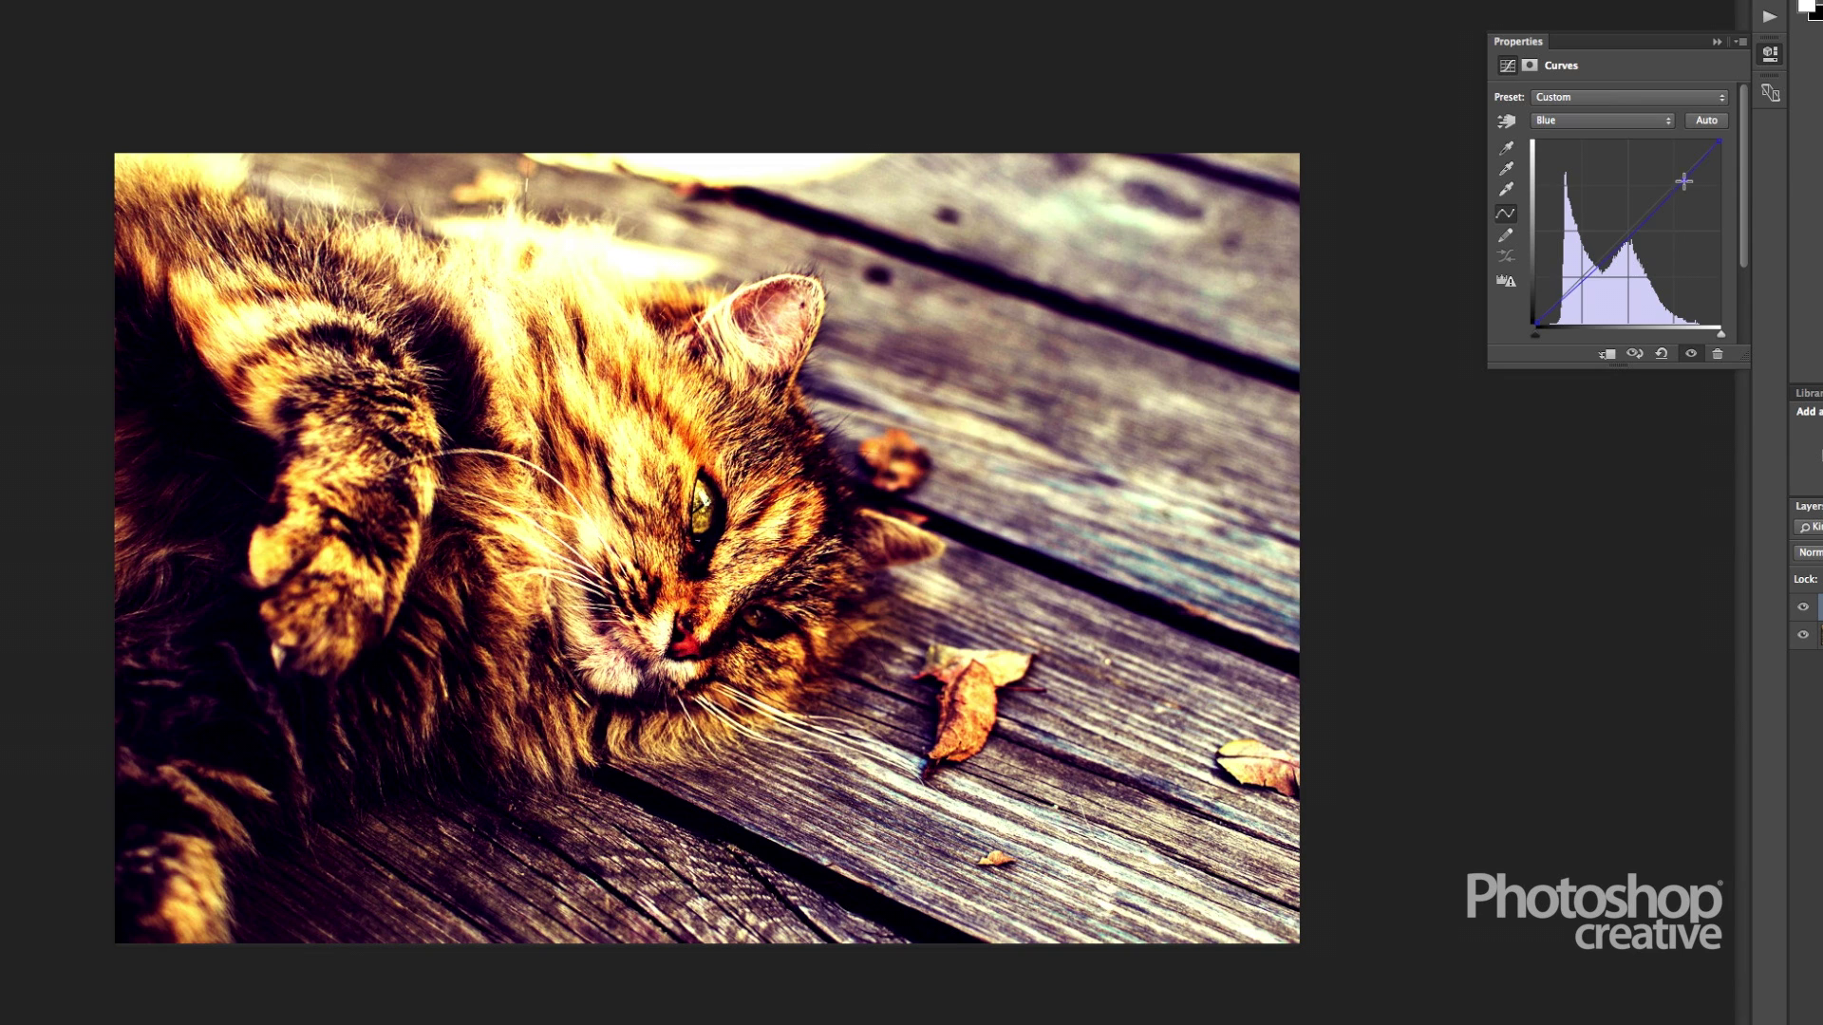
pyautogui.moveTo(1685, 181); pyautogui.dragTo(1691, 187)
pyautogui.moveTo(1579, 275); pyautogui.dragTo(1579, 274)
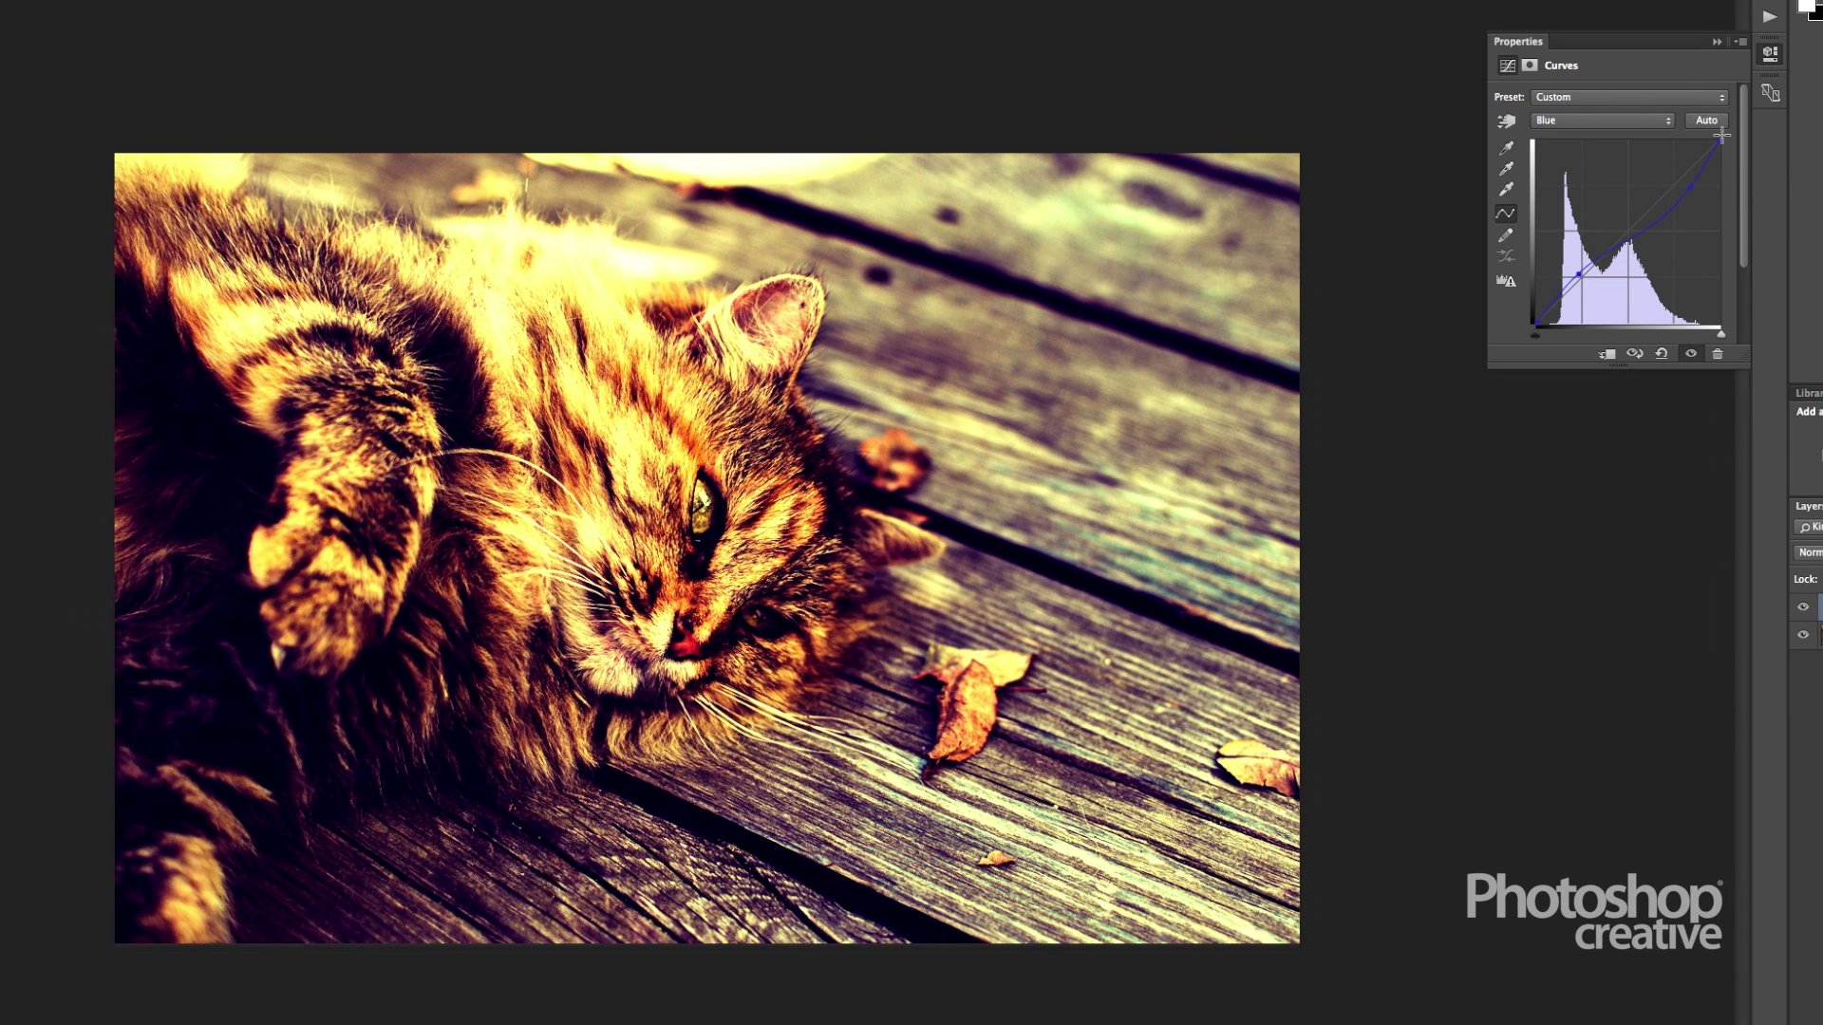
pyautogui.click(1768, 19)
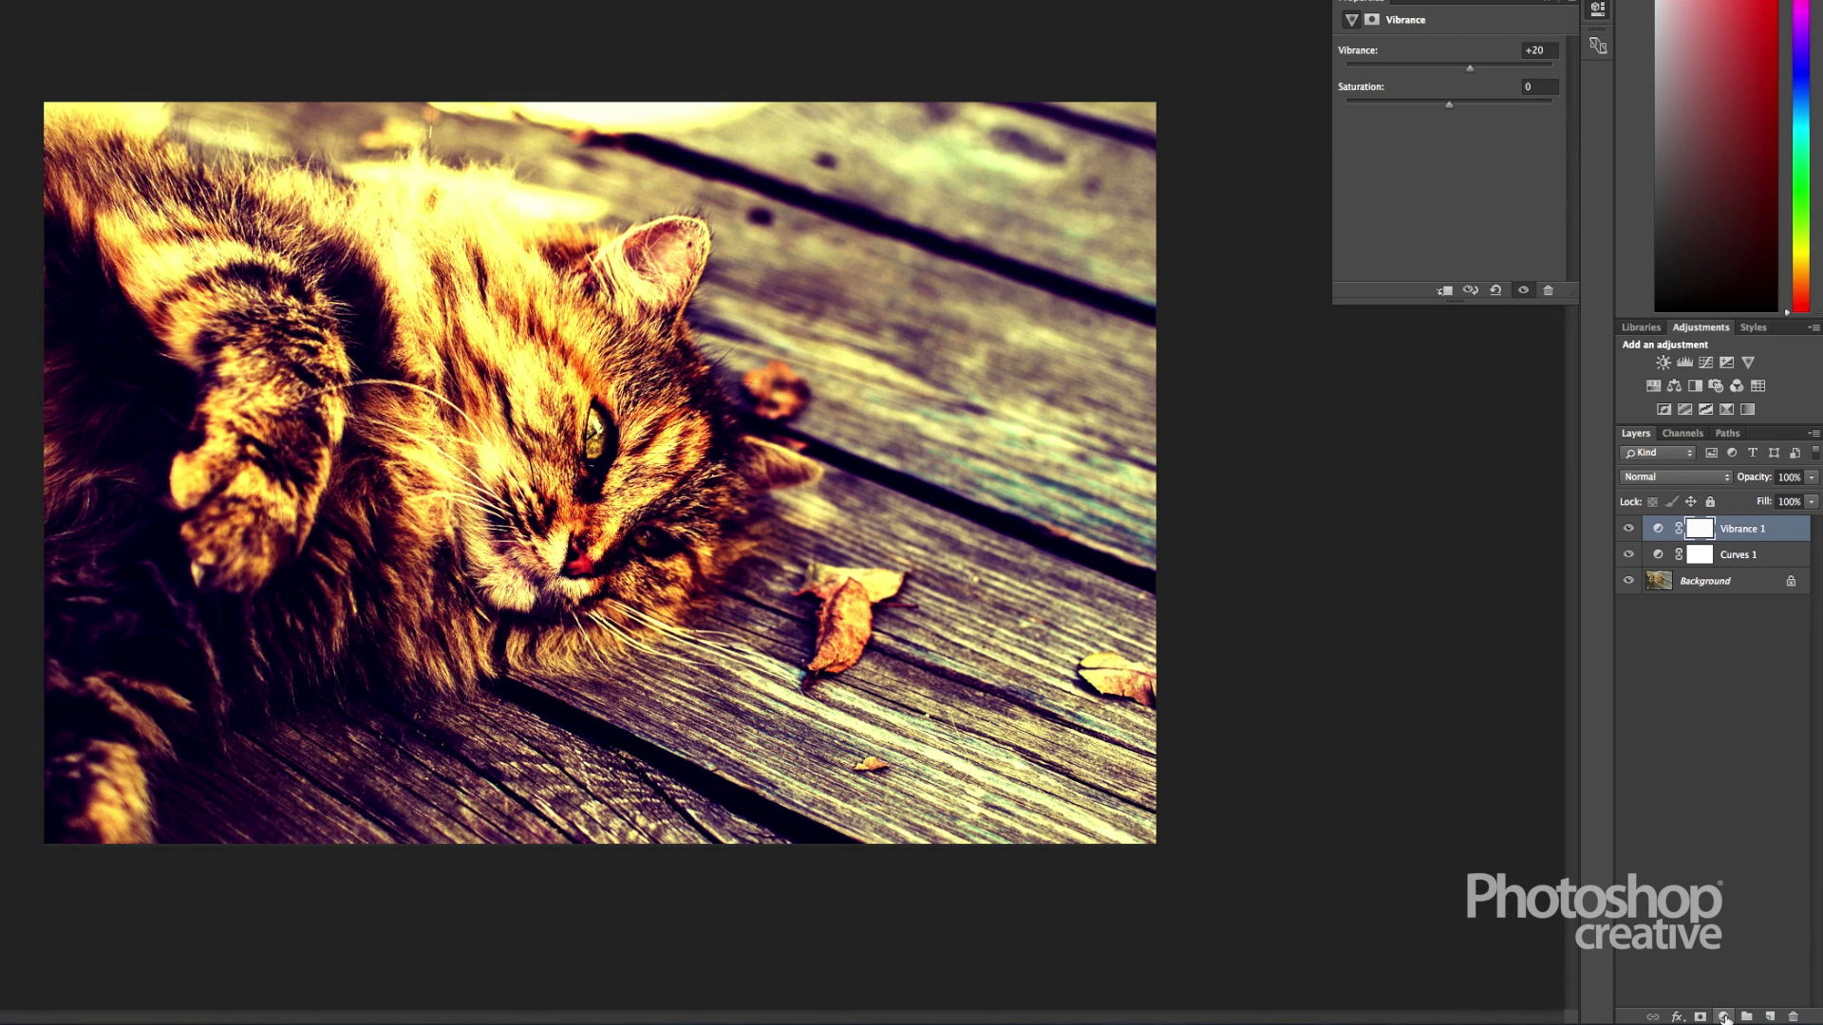
# Add a Solid Color fill layer in dark grey 363737 above the Vibrance layer.
pyautogui.click(1725, 1018)
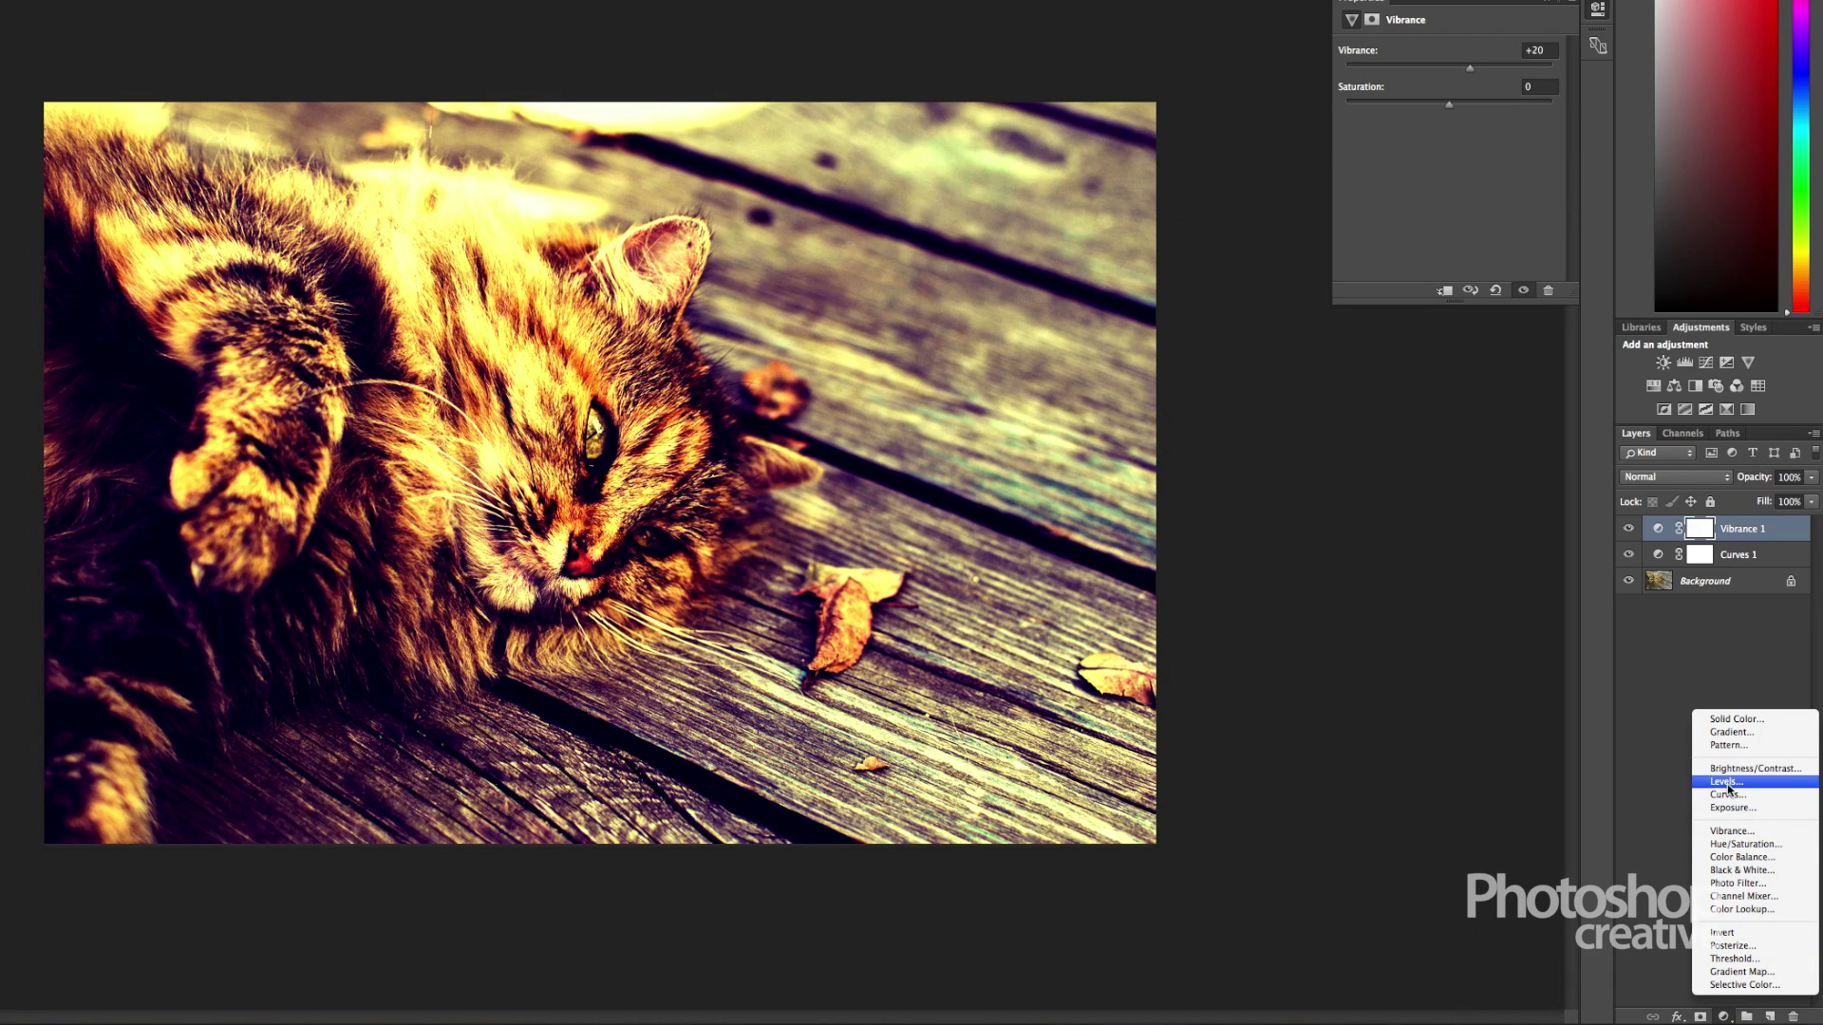
pyautogui.click(1736, 719)
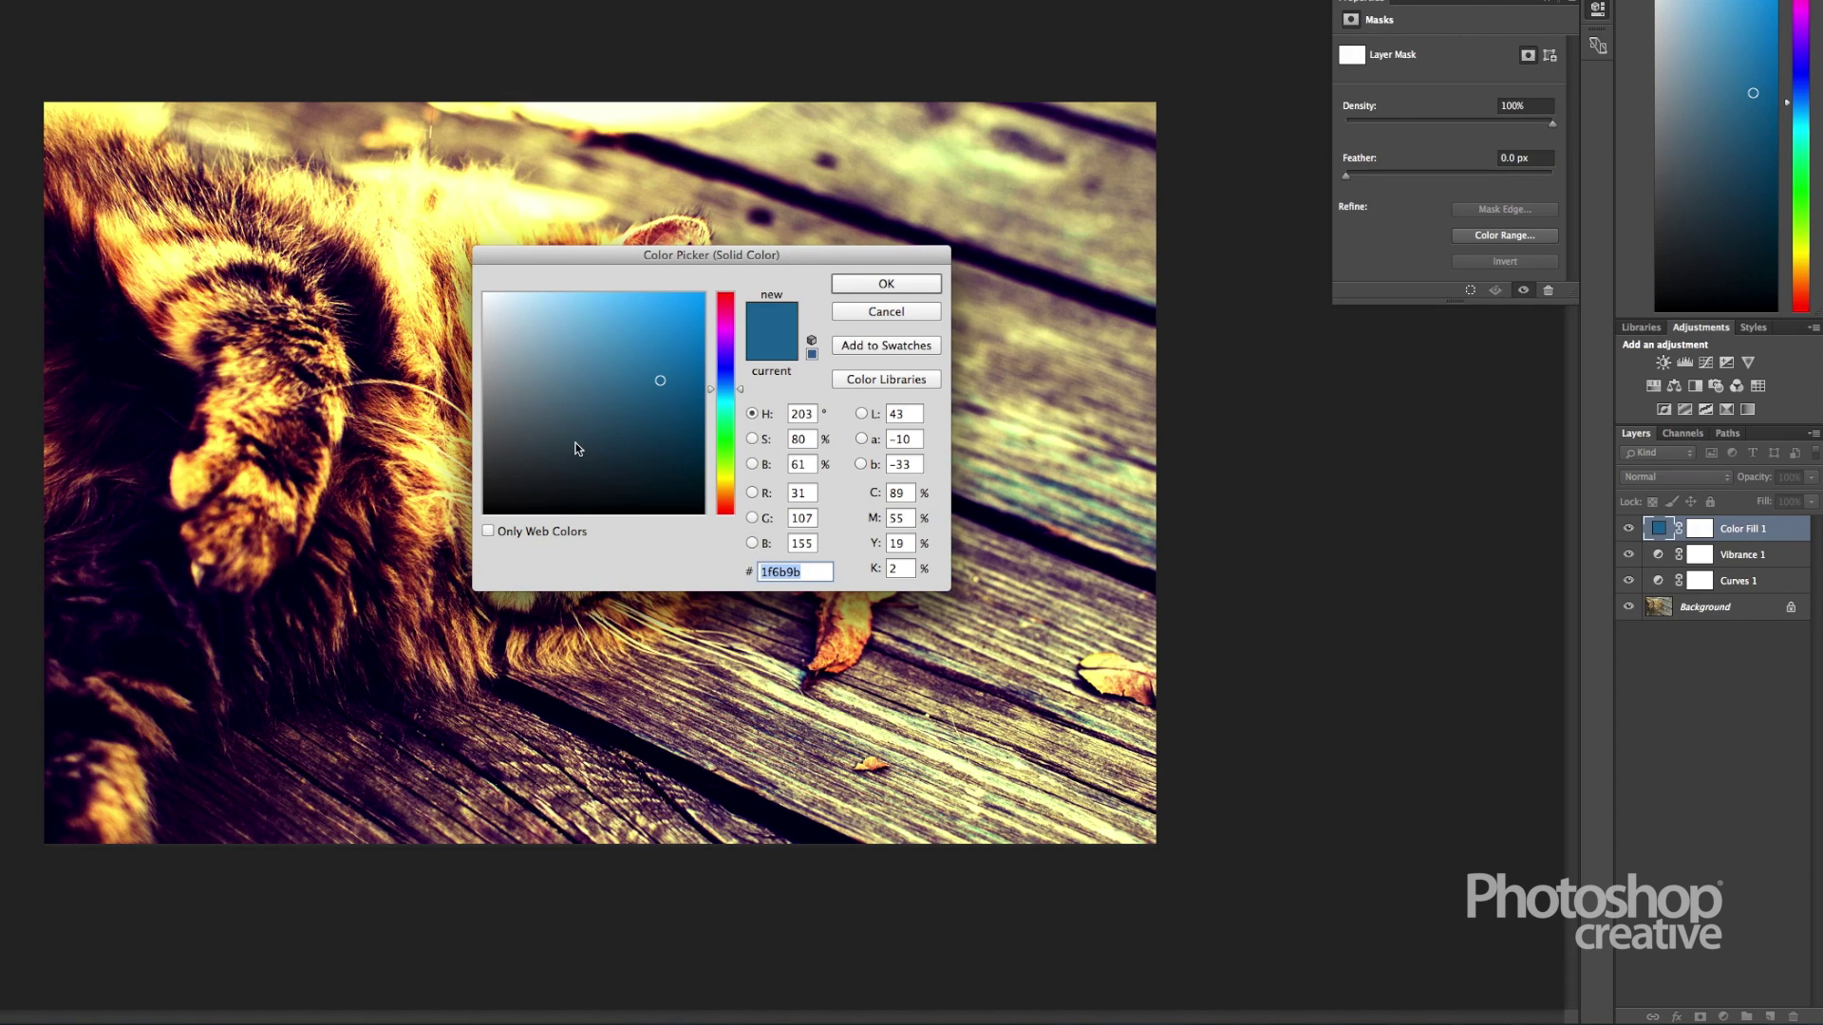
pyautogui.moveTo(491, 463)
pyautogui.mouseDown()
pyautogui.moveTo(517, 467)
pyautogui.moveTo(483, 467)
pyautogui.mouseUp()
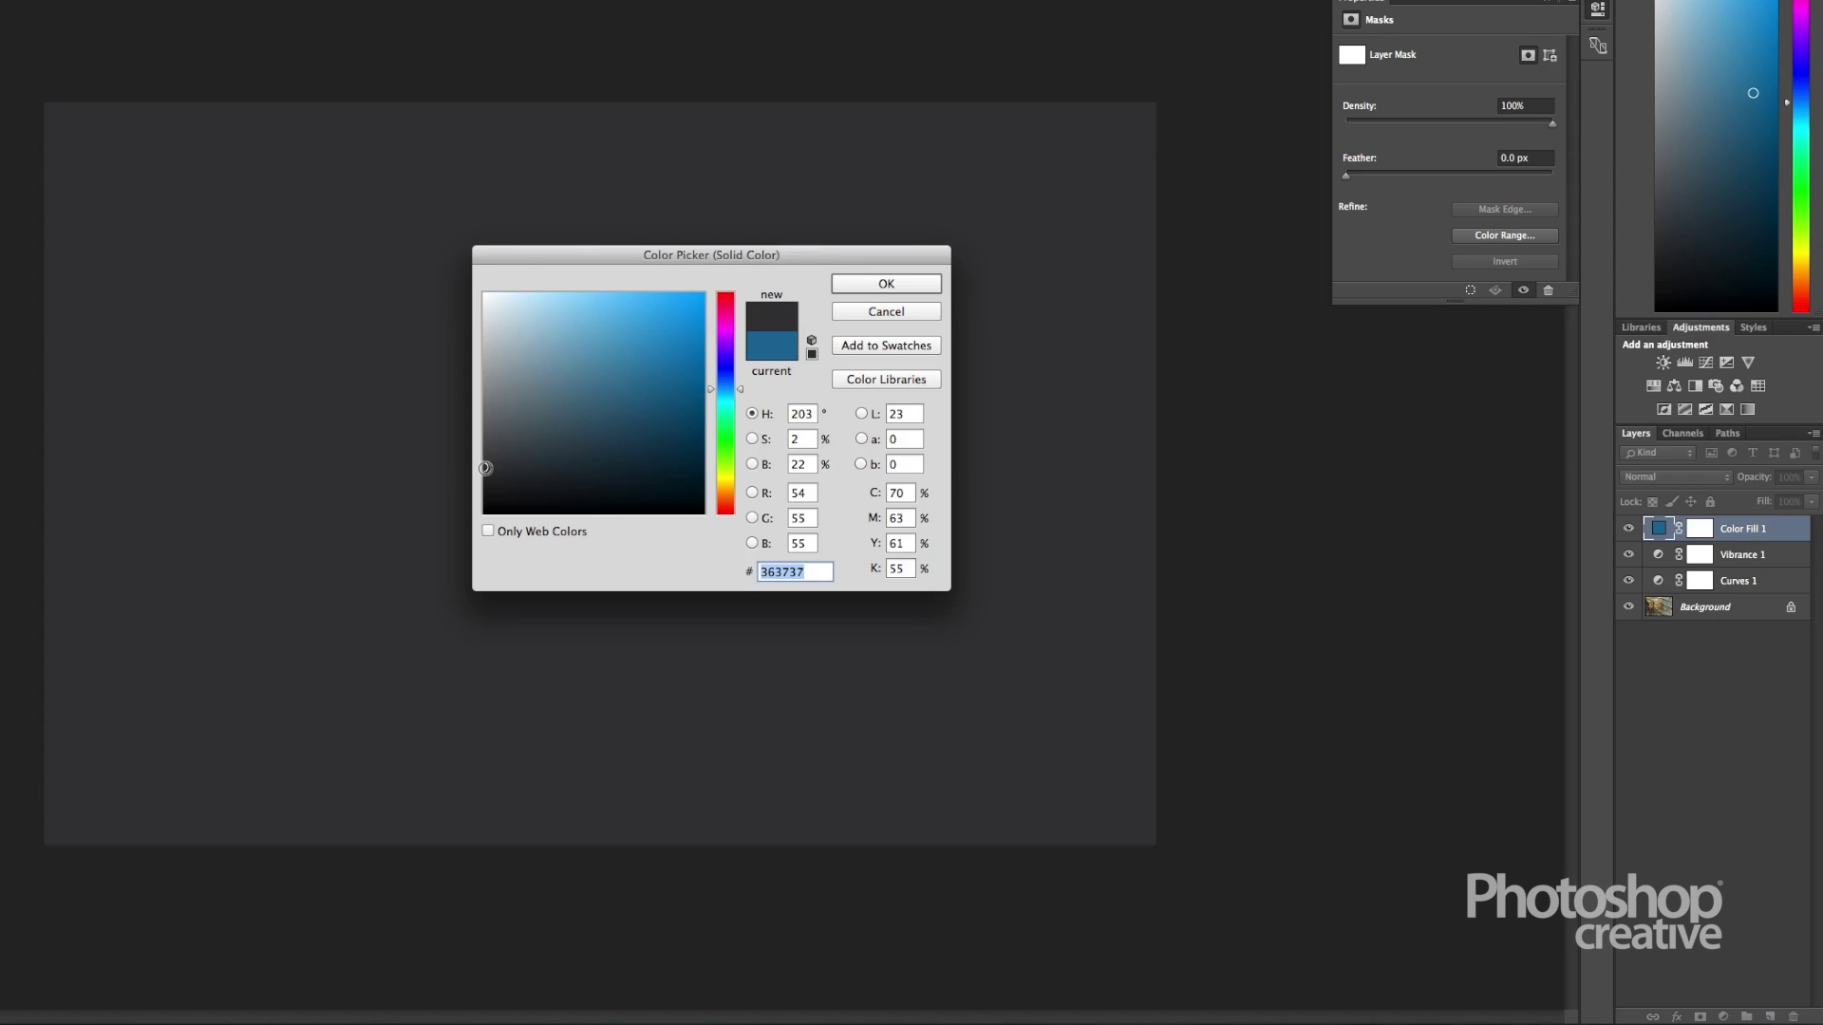
pyautogui.click(866, 287)
# Set the solid color layer's blend mode to Lighten and its opacity to 60%.
pyautogui.click(1643, 476)
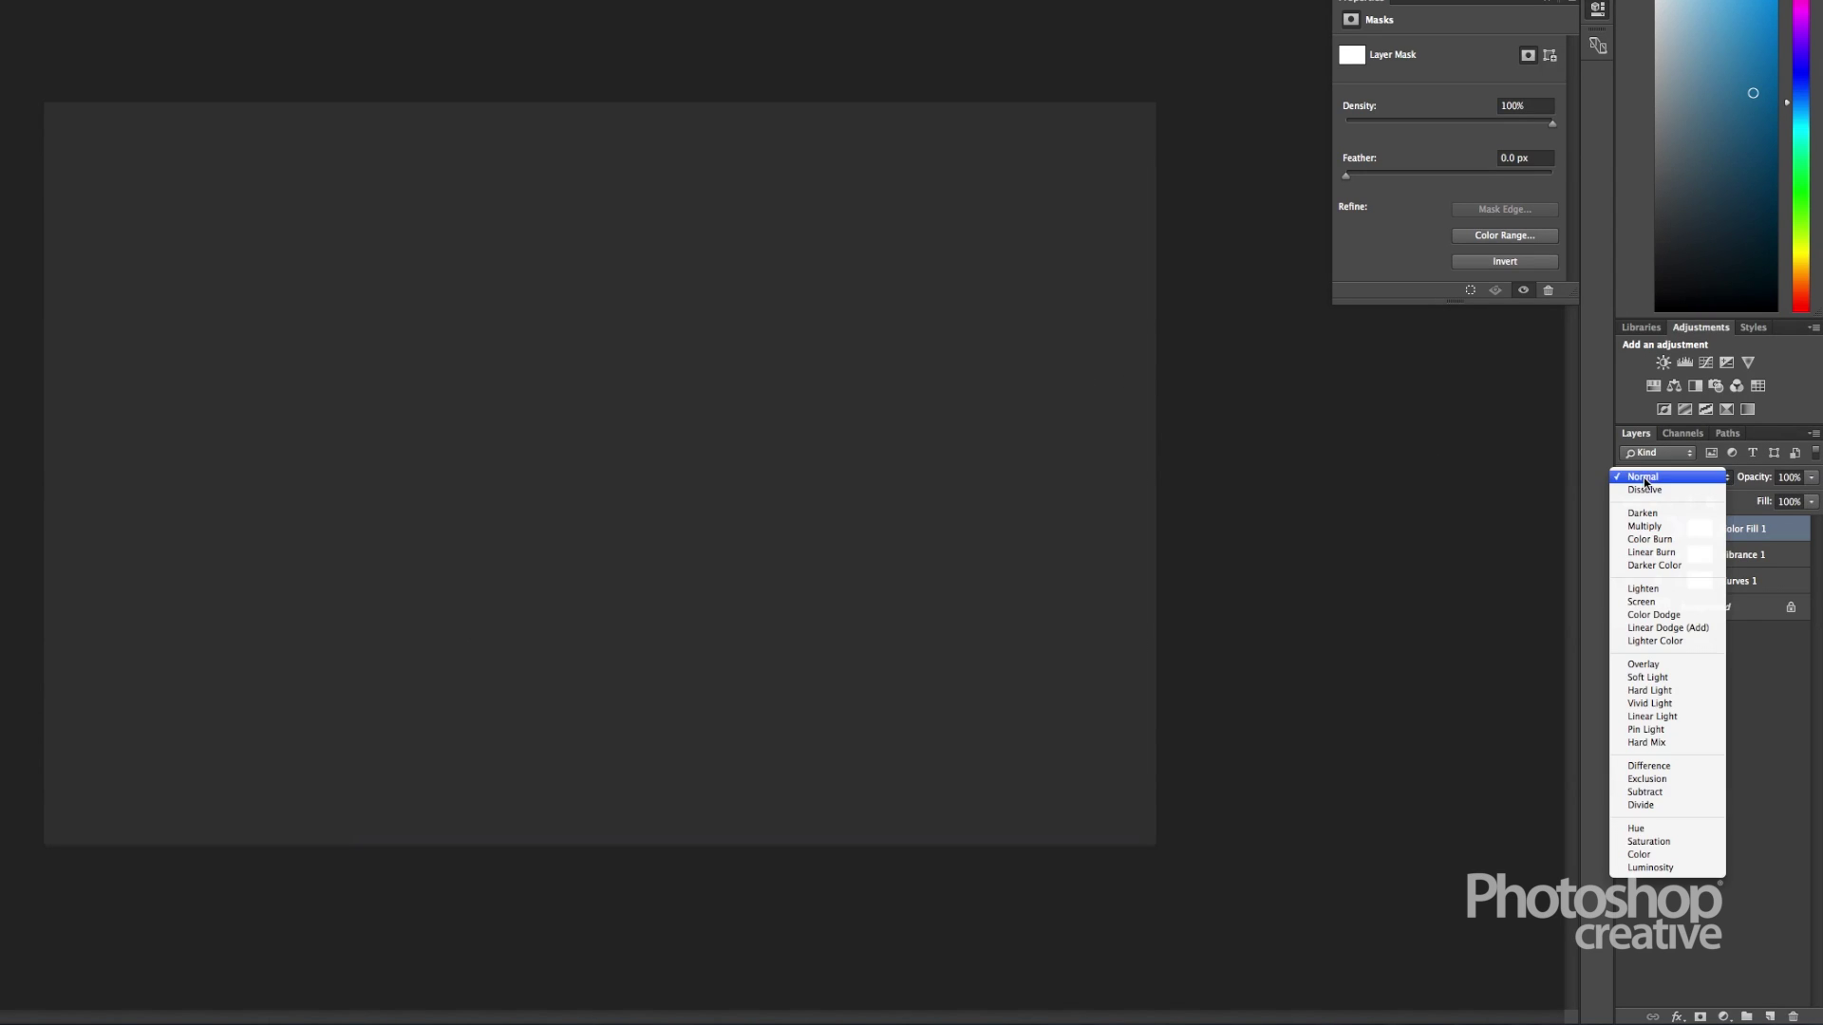
pyautogui.press('Escape')
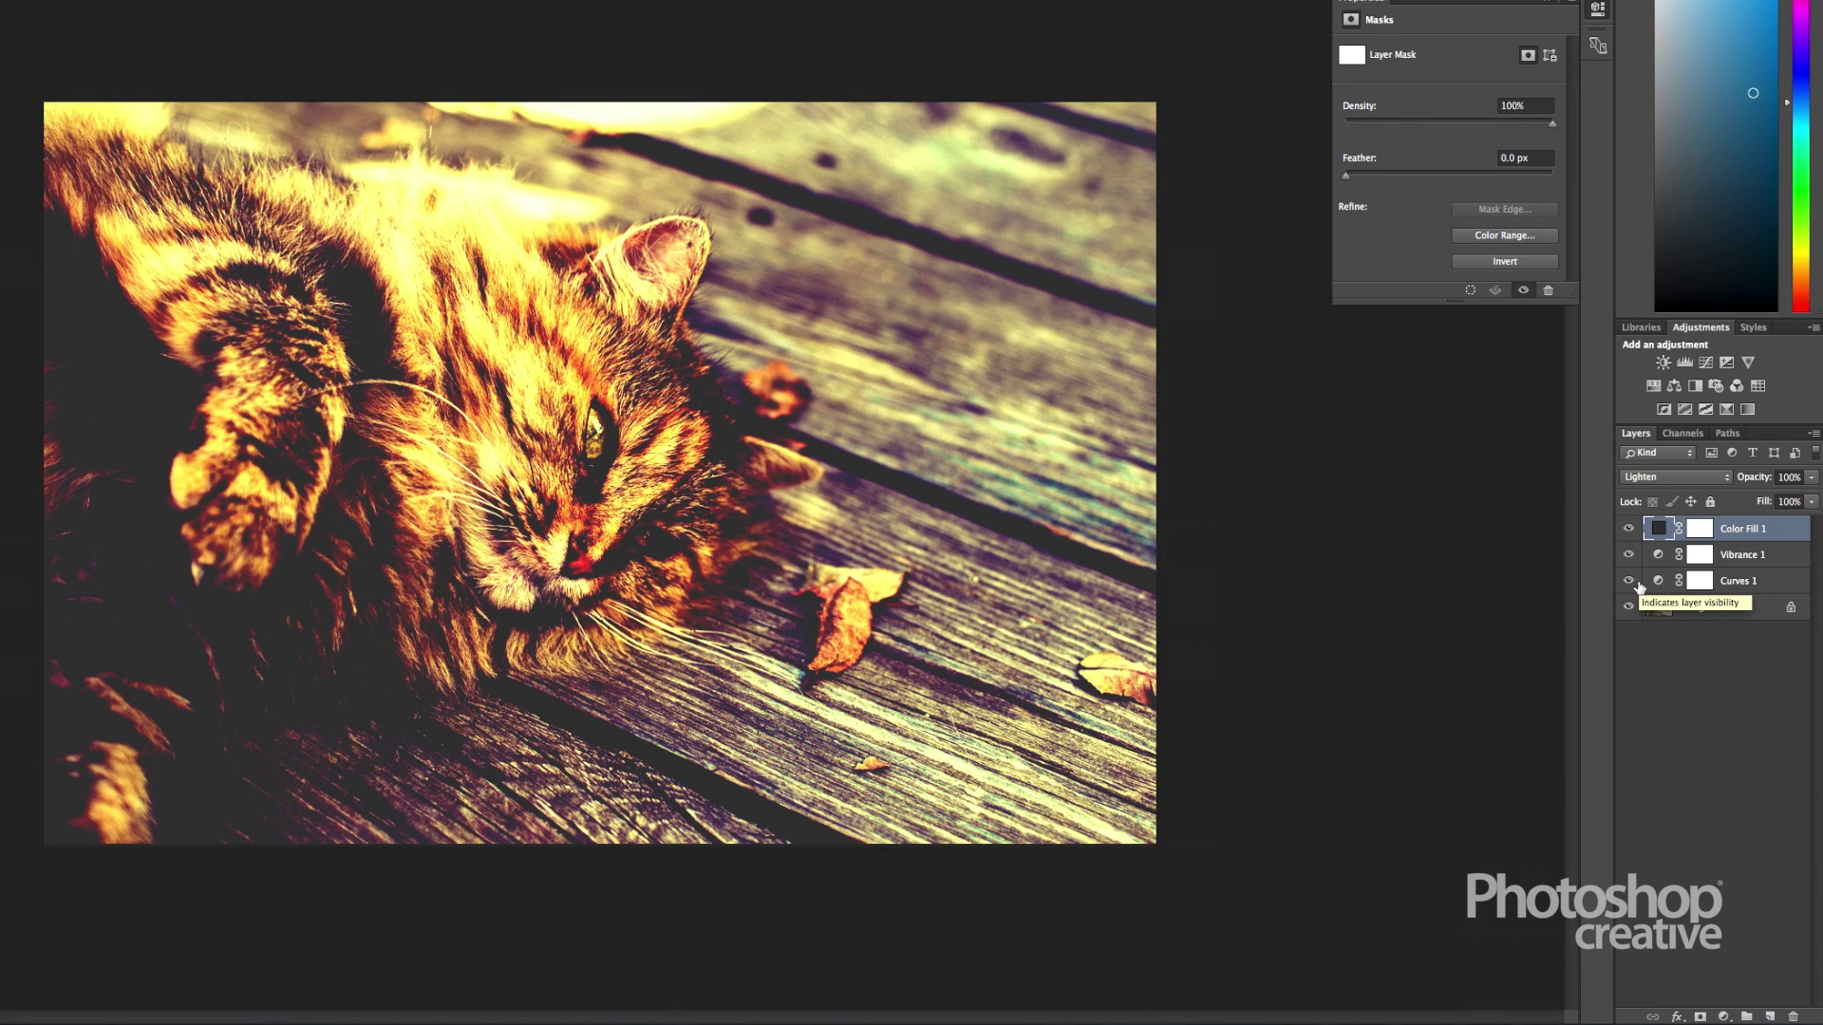
pyautogui.click(1790, 478)
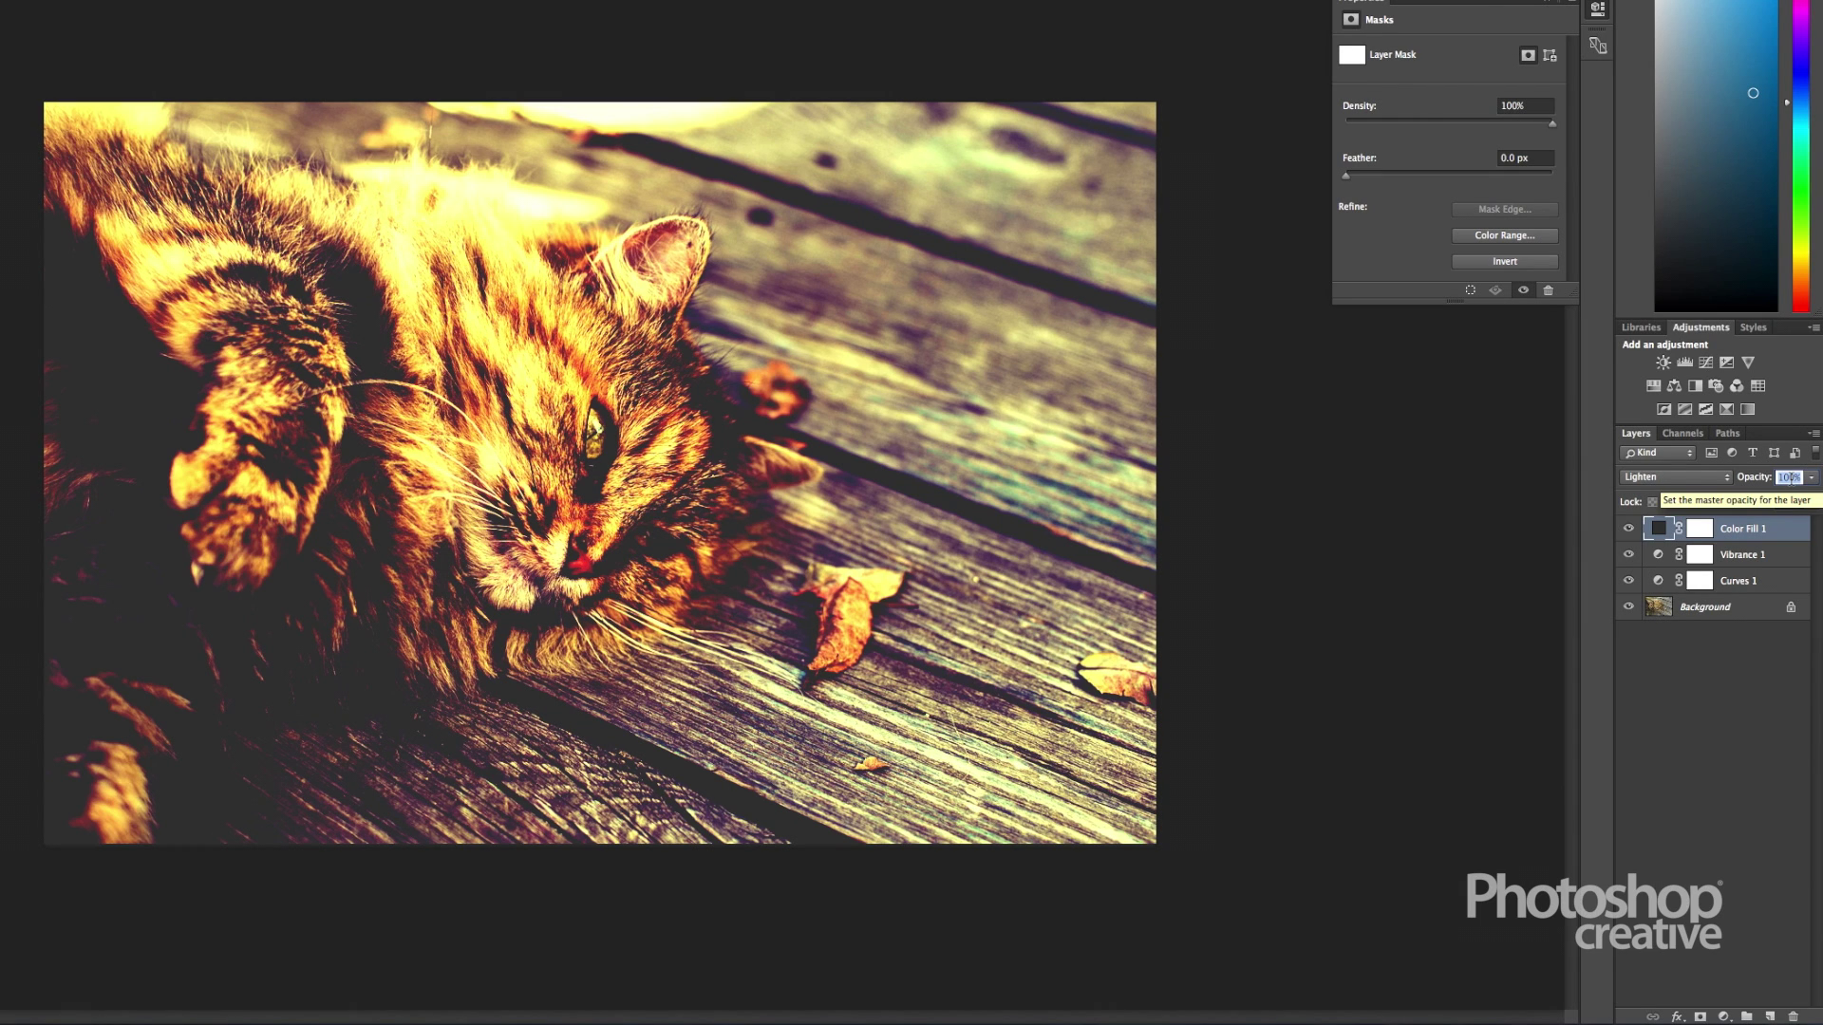
pyautogui.write('50')
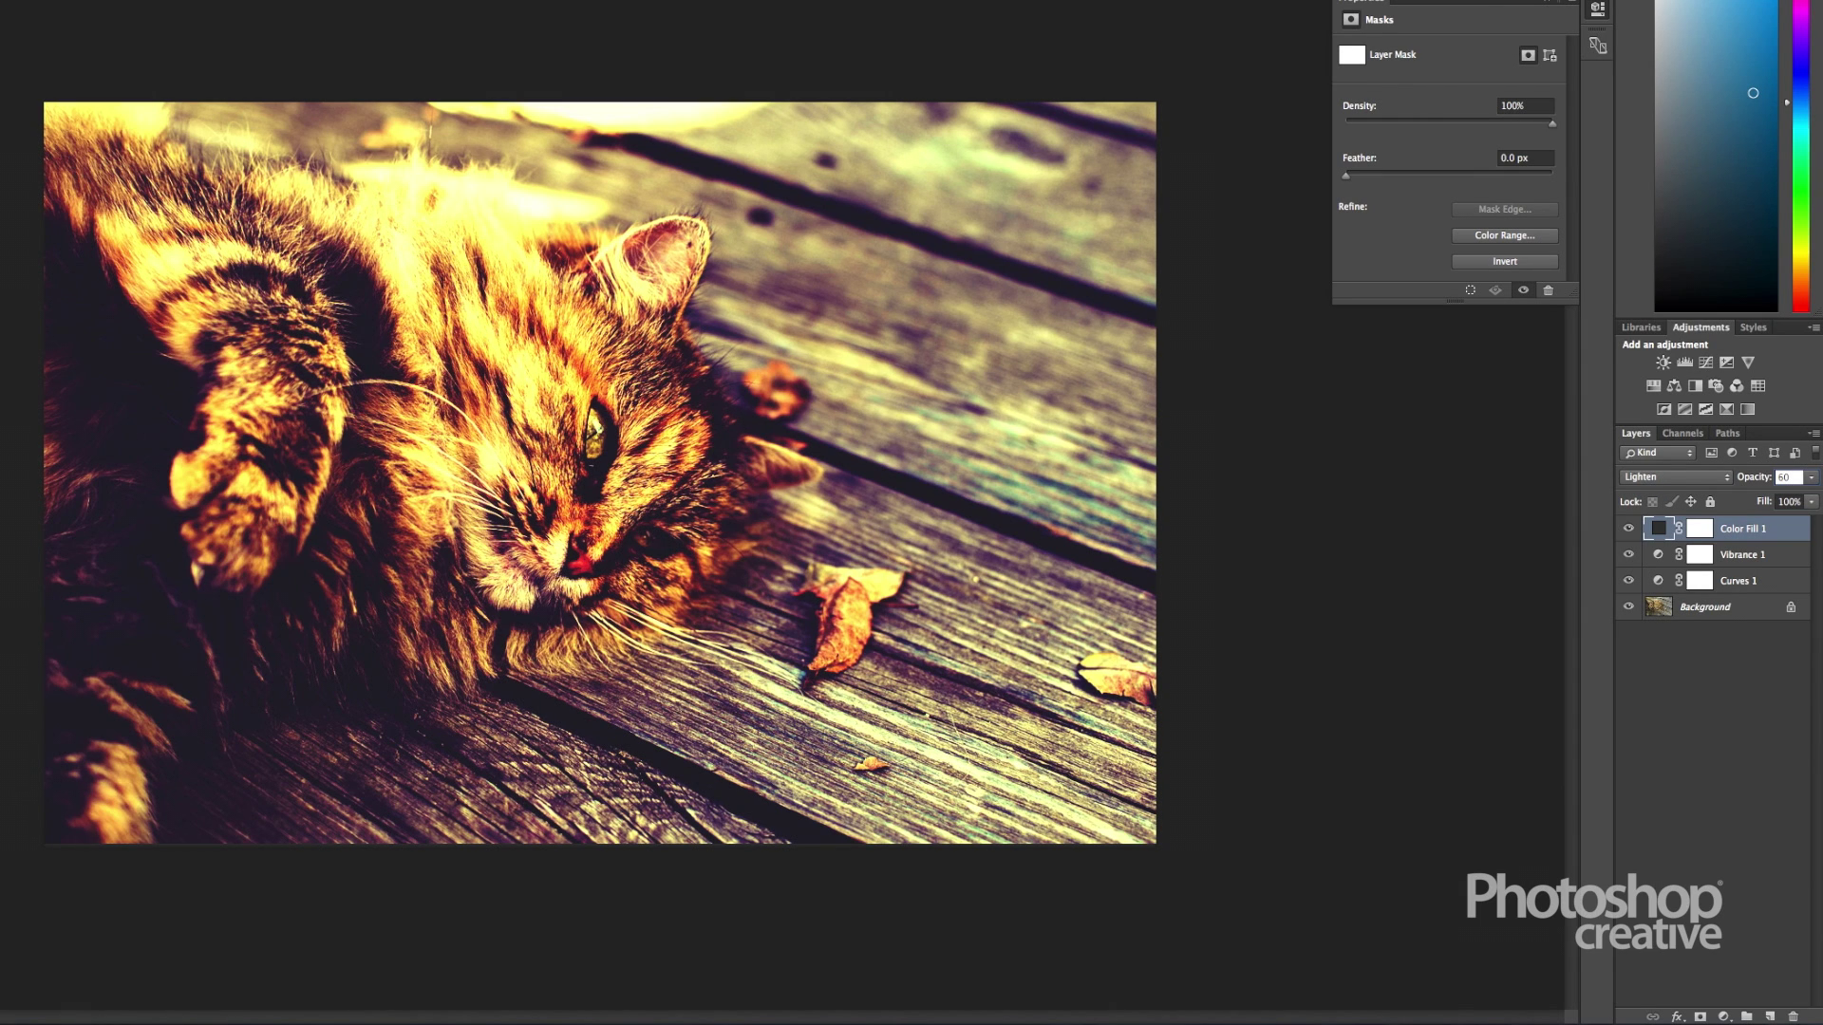
pyautogui.press('Return')
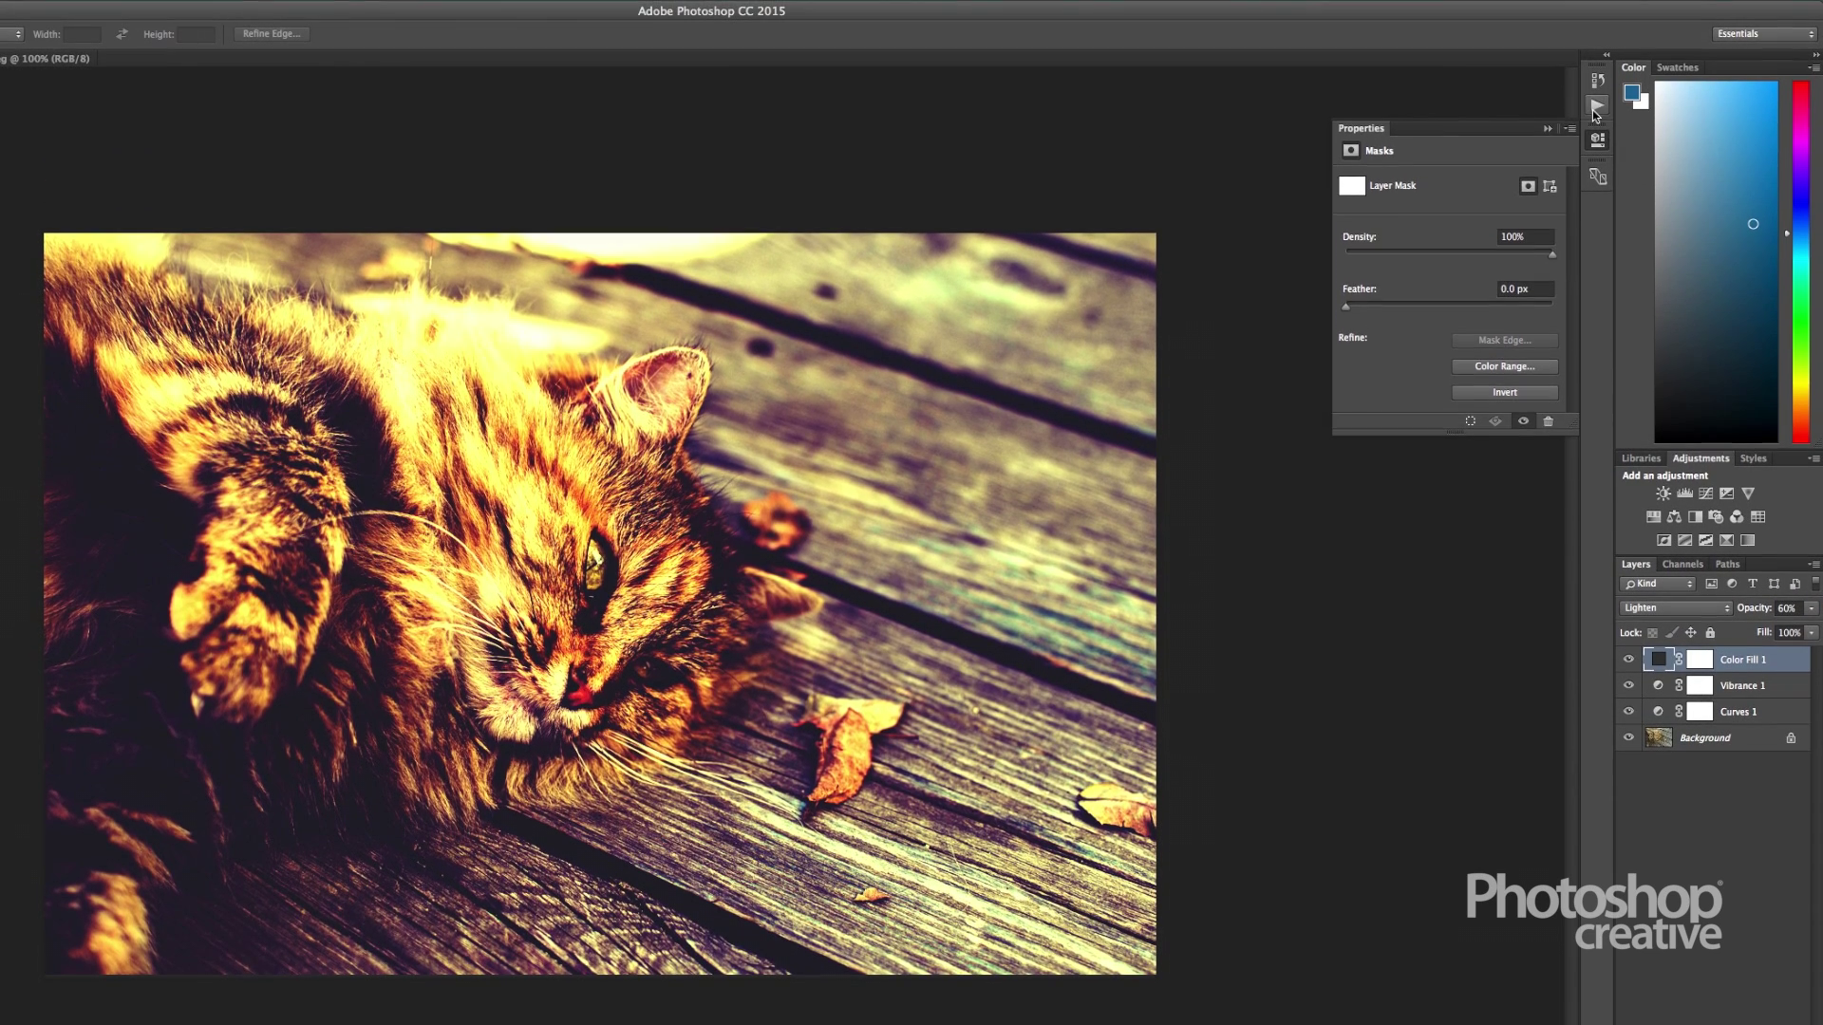
# Add a Gradient fill layer above the color fill and choose the Foreground to Transparent preset.
pyautogui.click(1598, 85)
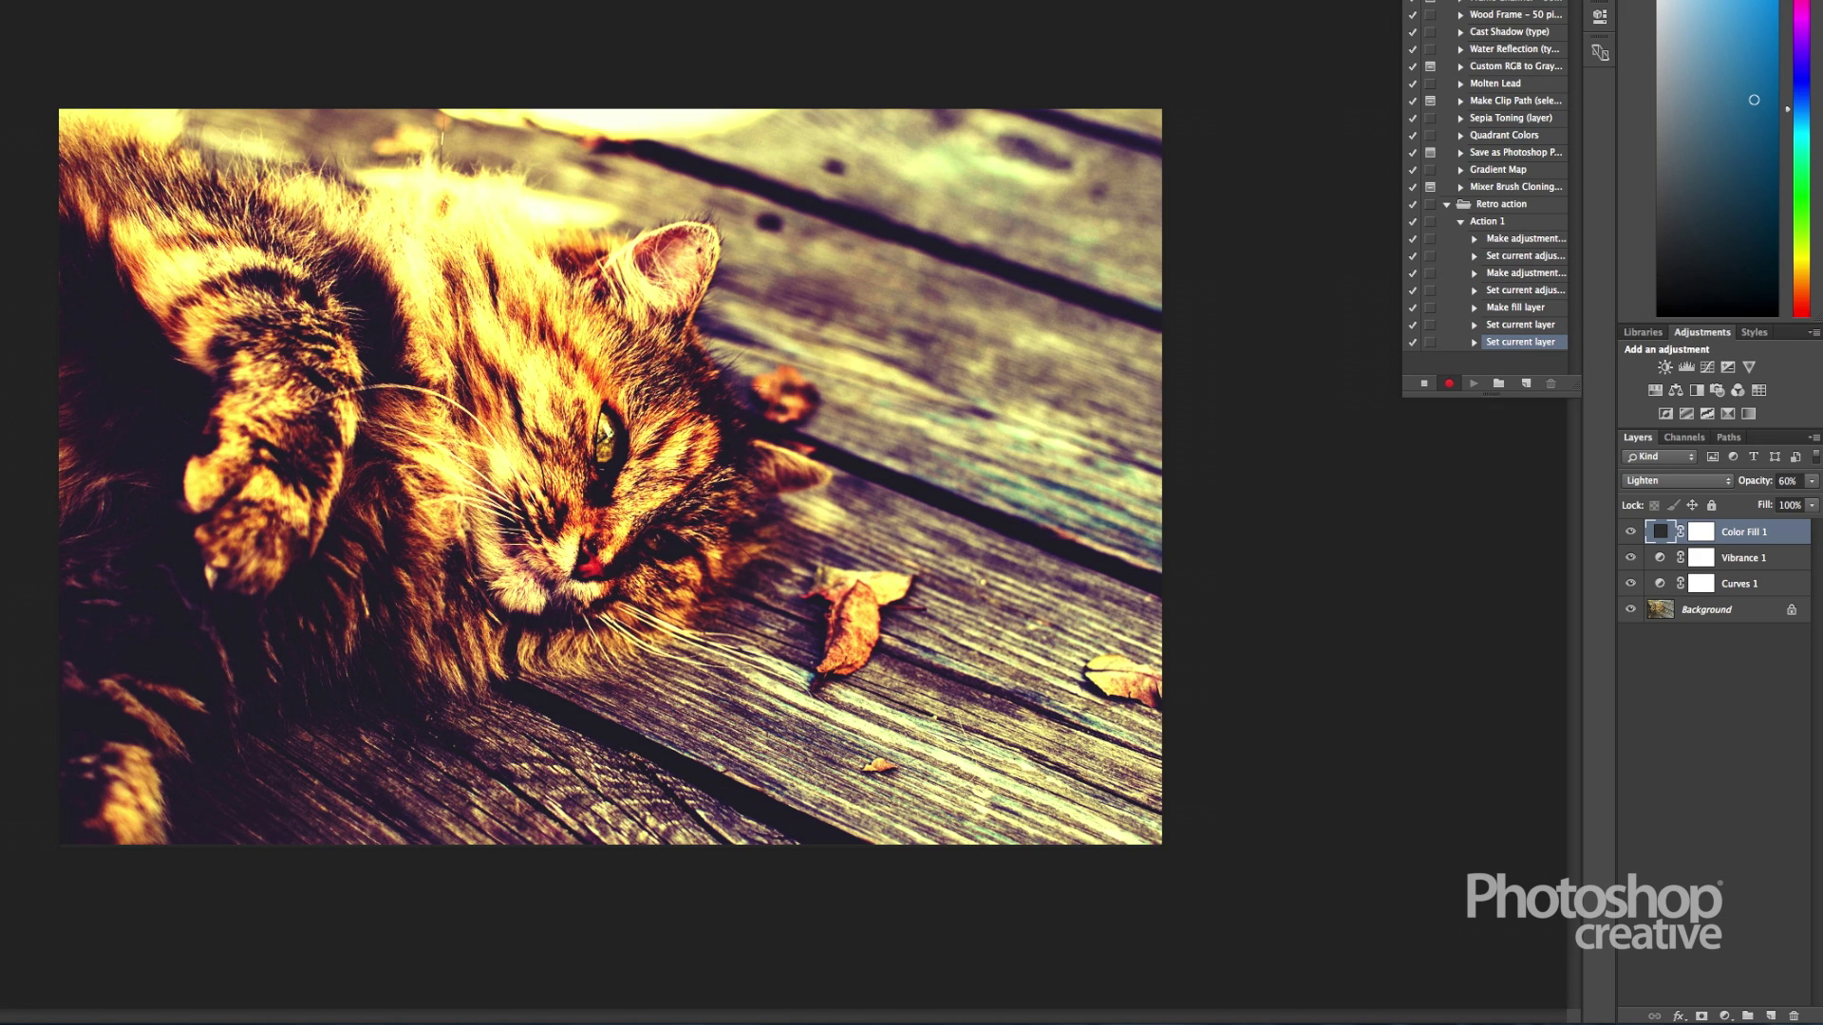
pyautogui.click(1725, 1016)
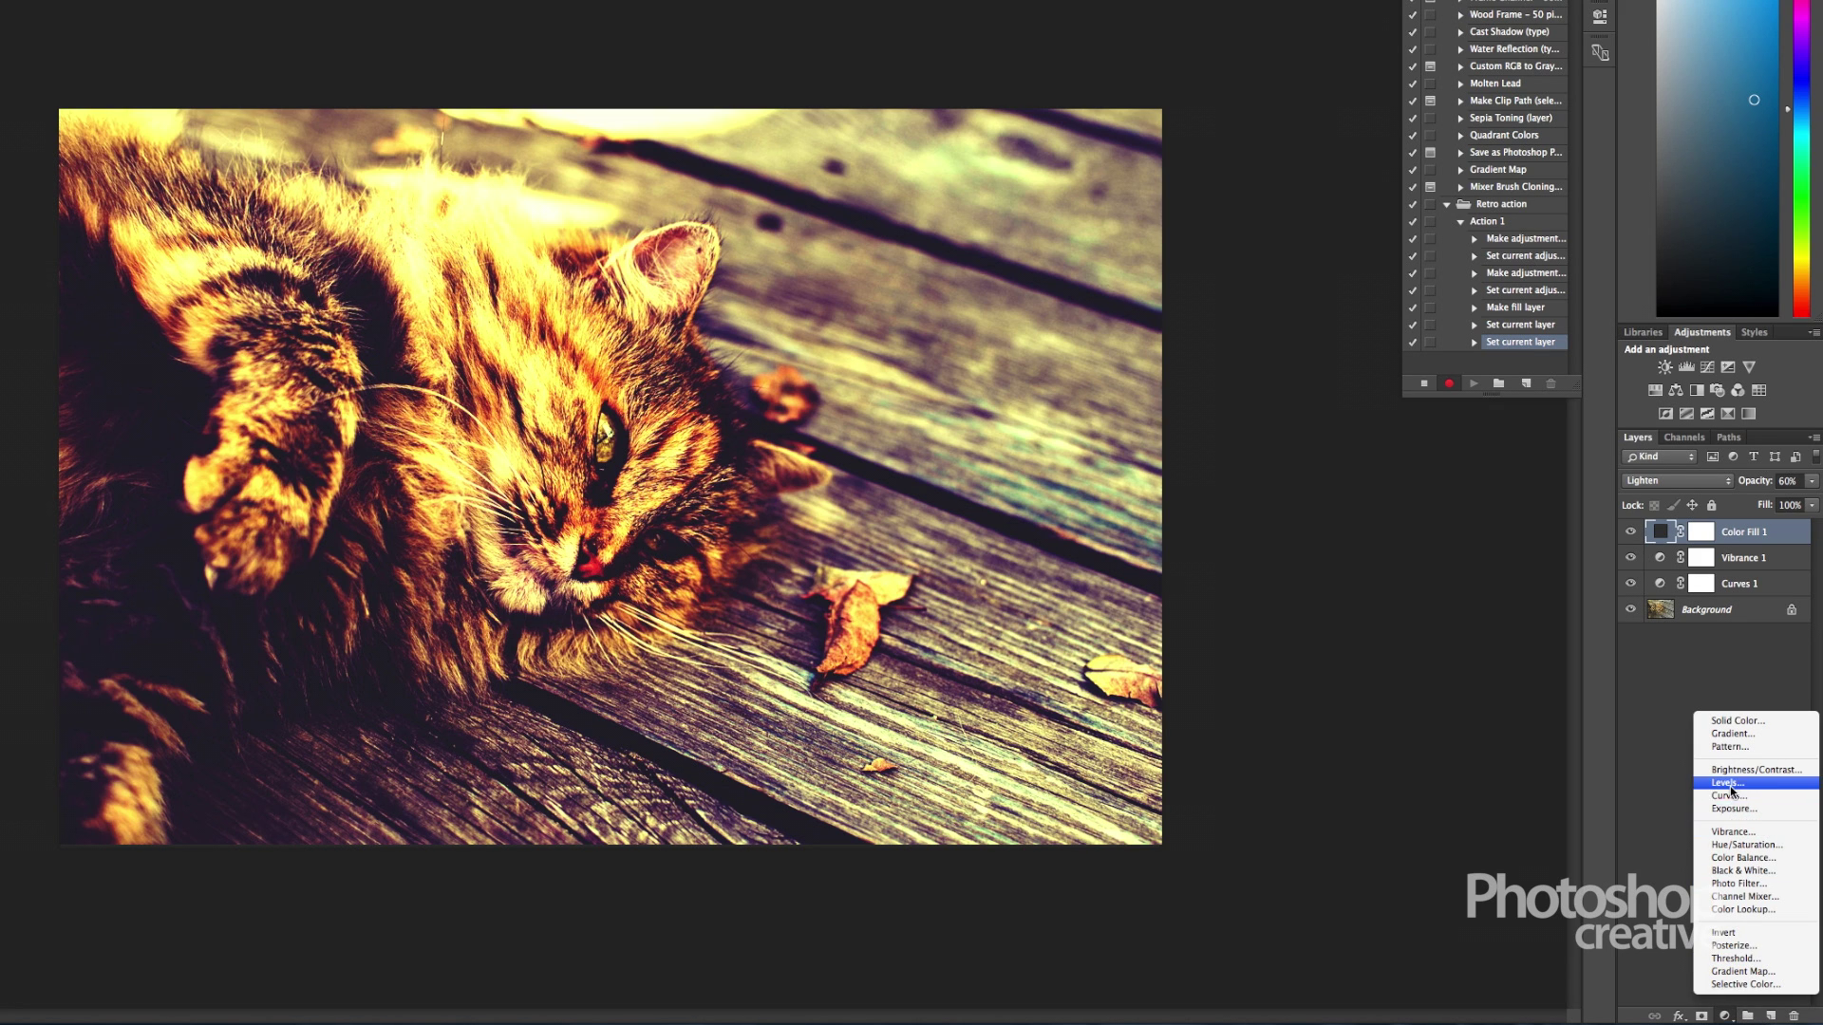
pyautogui.click(1726, 733)
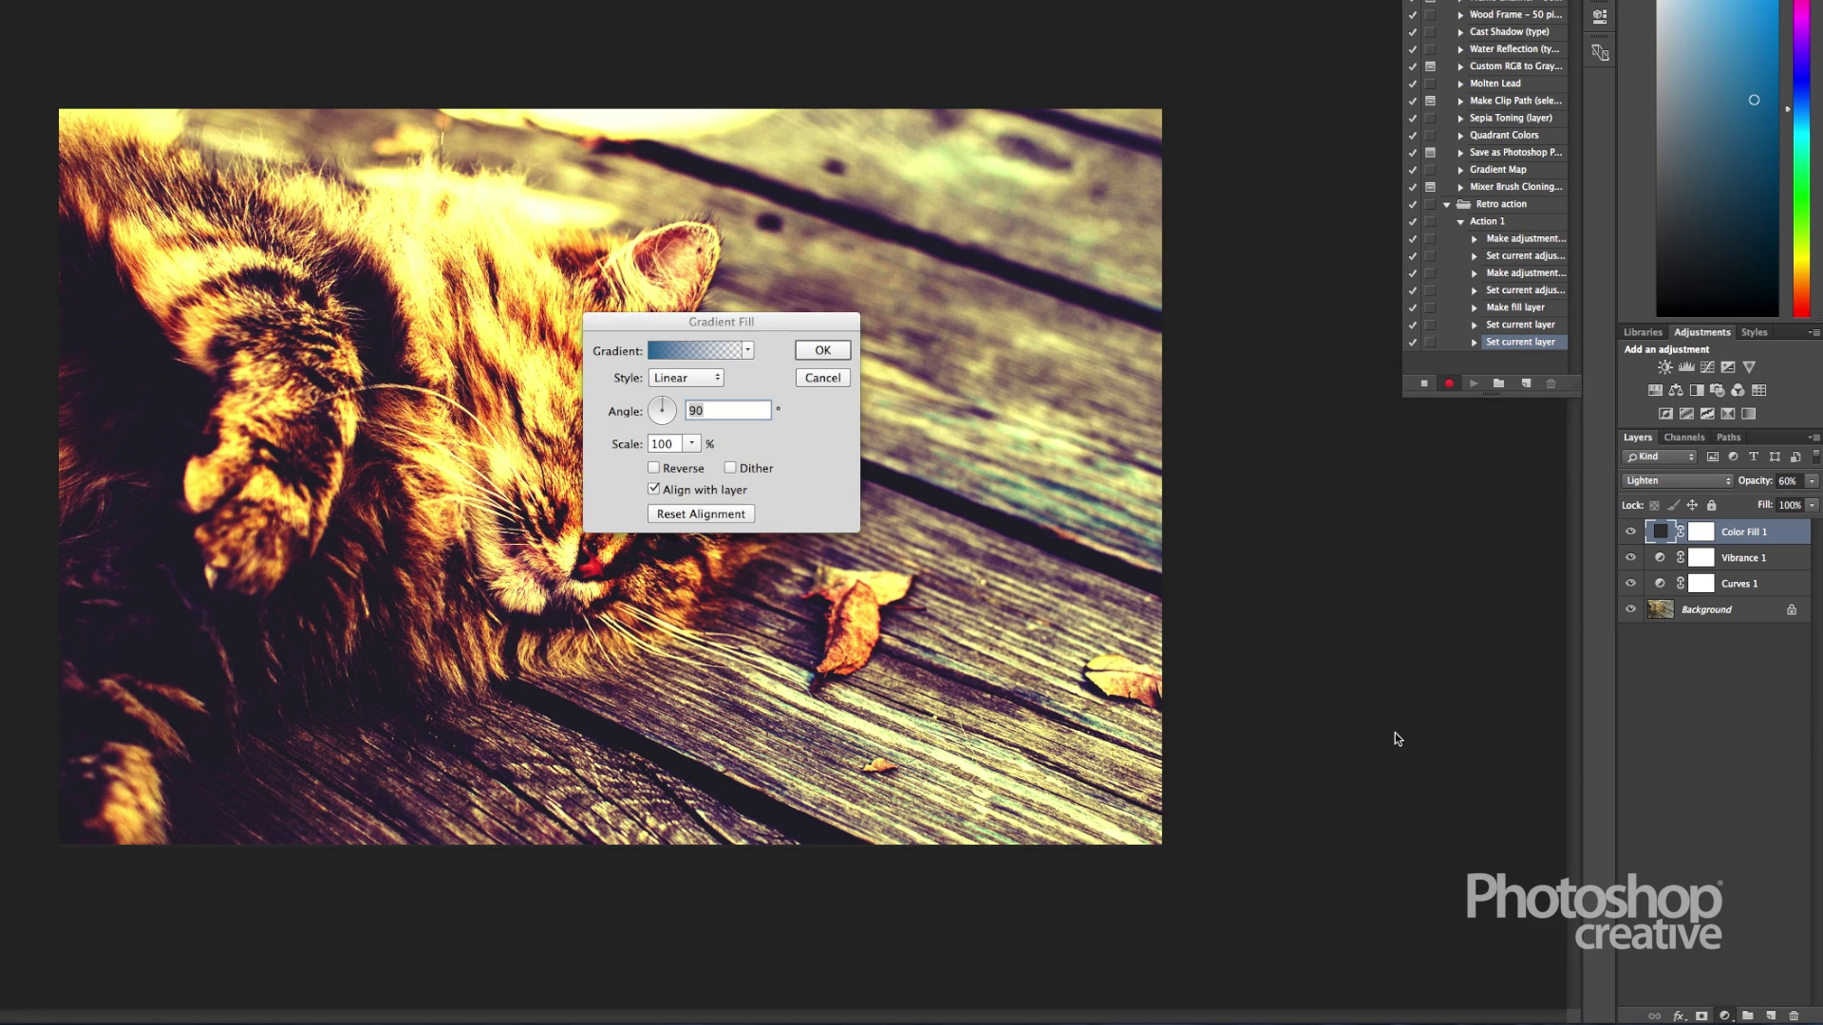
pyautogui.click(684, 357)
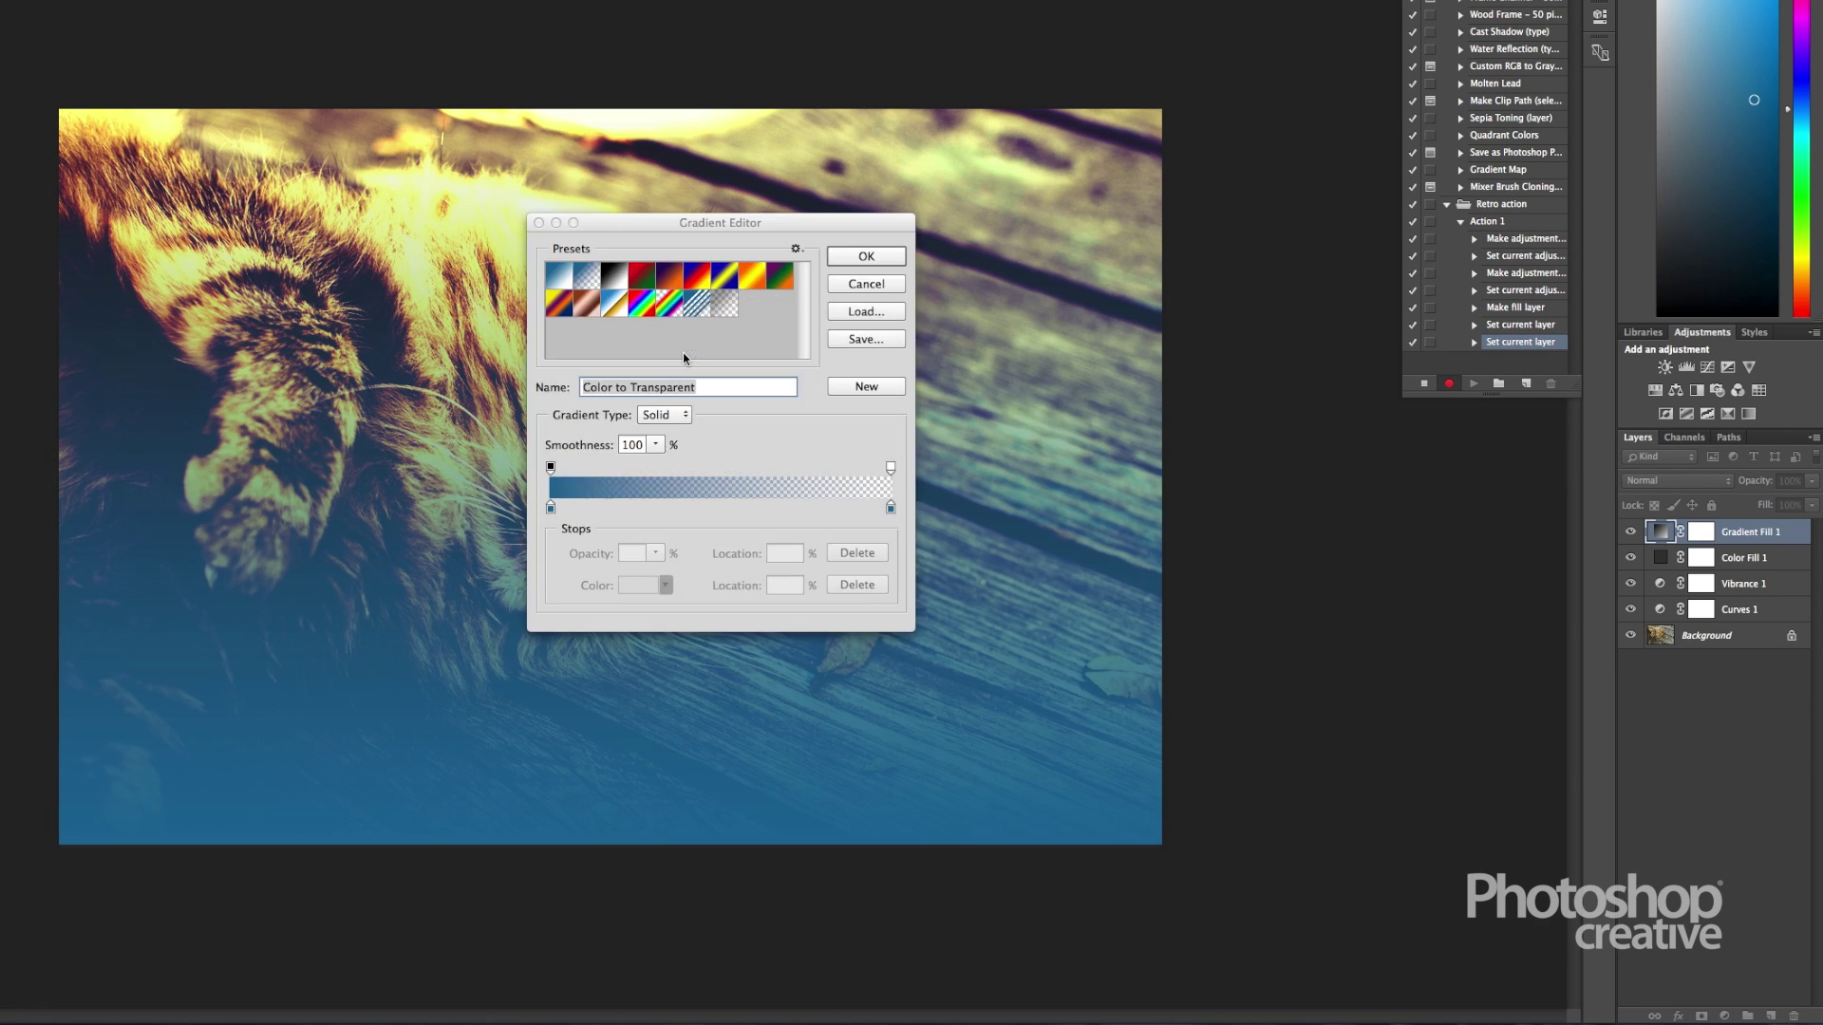
pyautogui.click(589, 287)
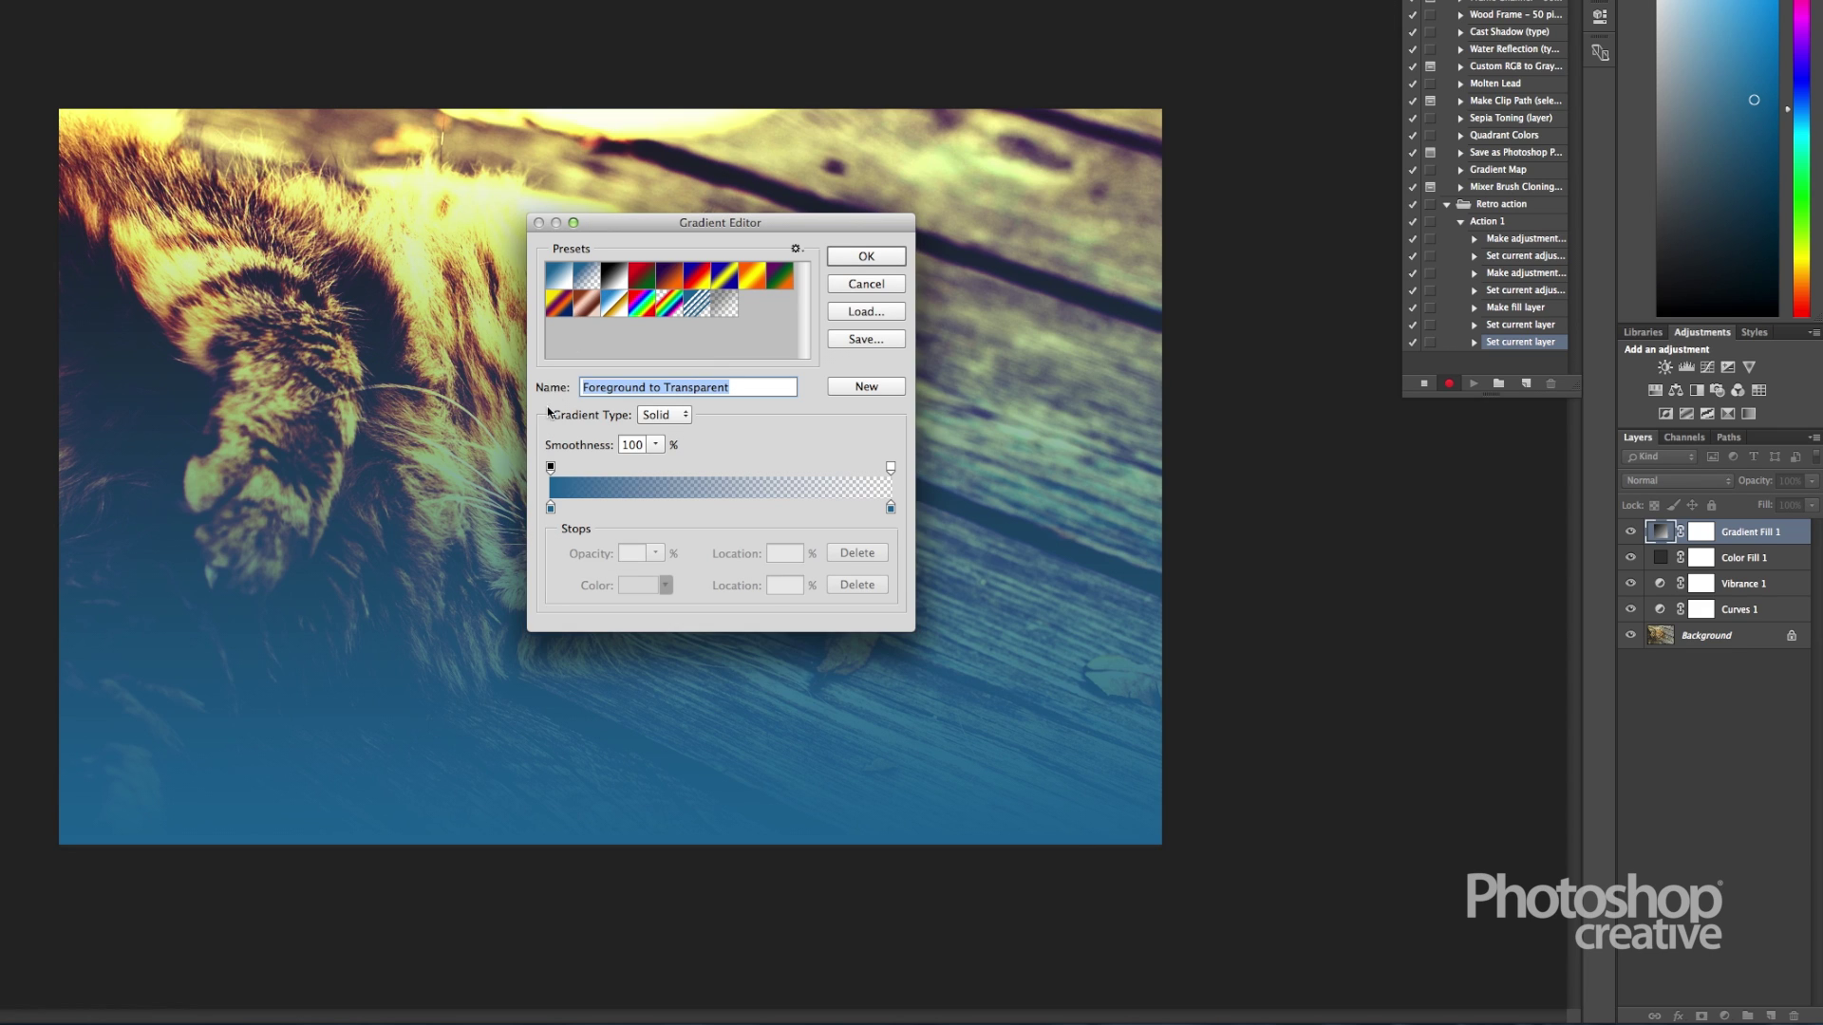
# Change the gradient's starting color stop to black (000000) and accept the edited gradient.
pyautogui.click(550, 509)
pyautogui.click(635, 585)
pyautogui.moveTo(636, 501); pyautogui.dragTo(734, 535)
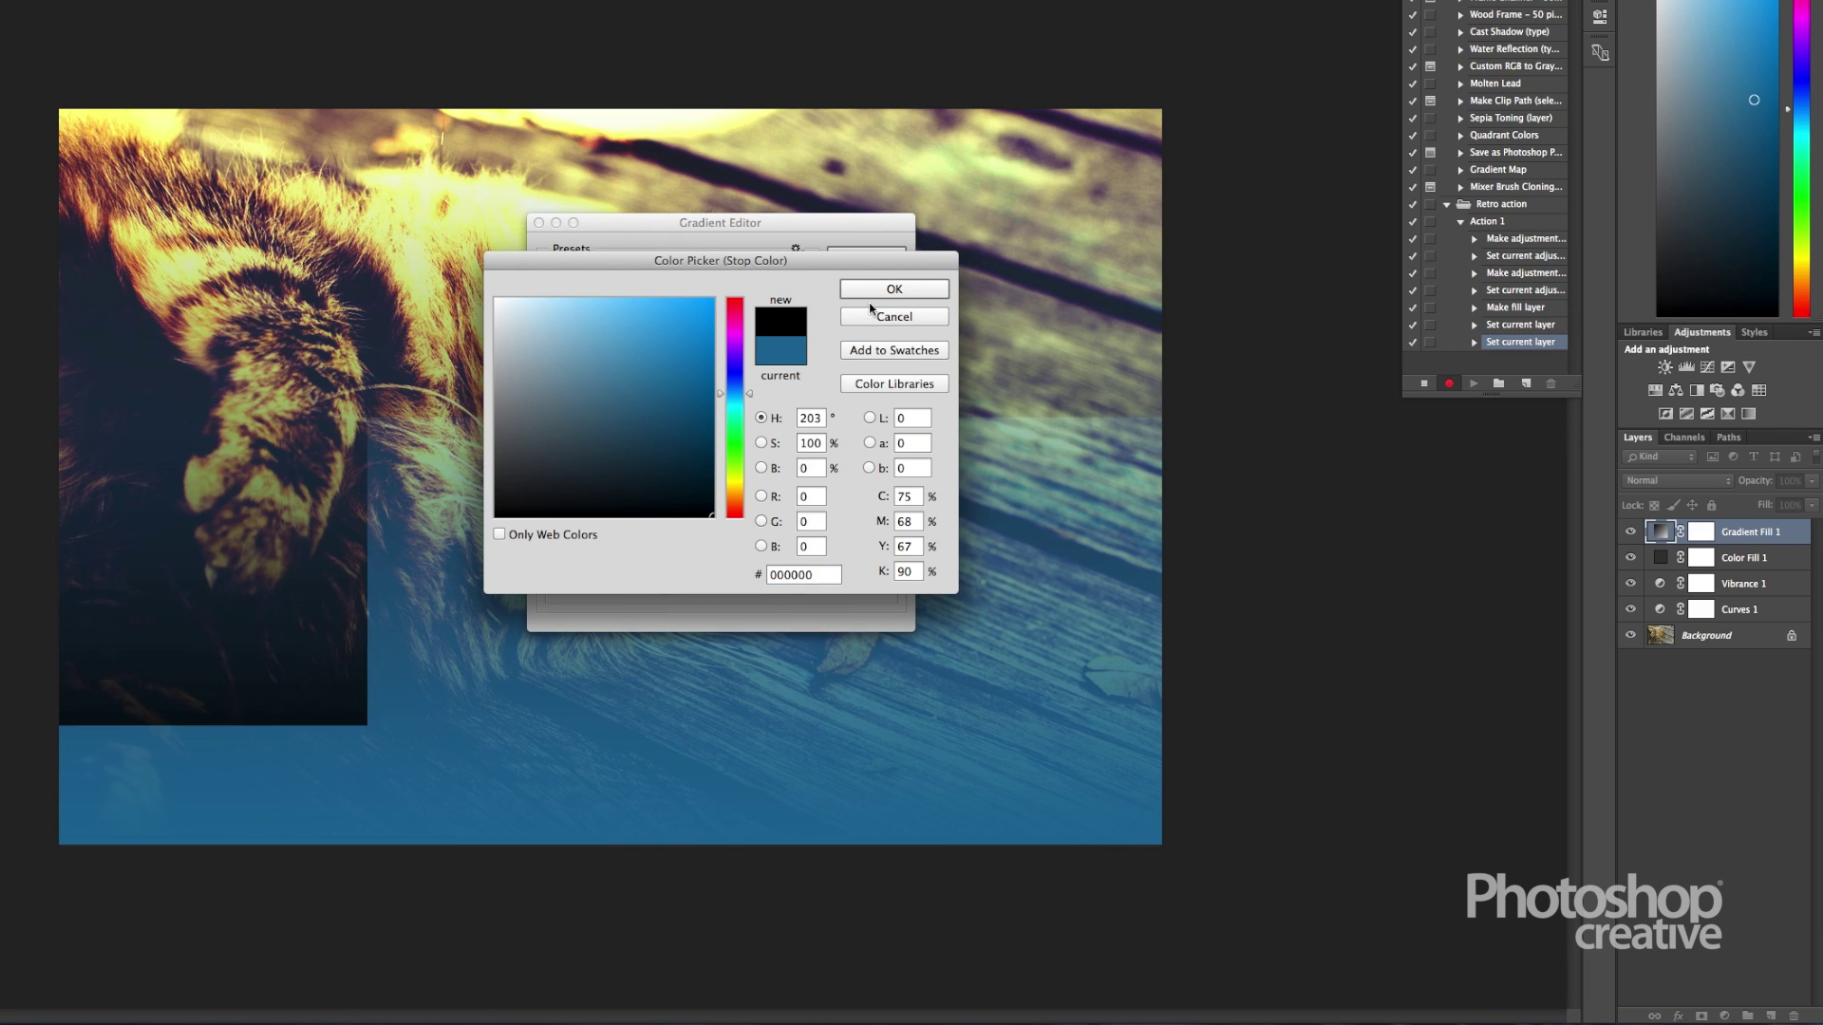
pyautogui.click(879, 292)
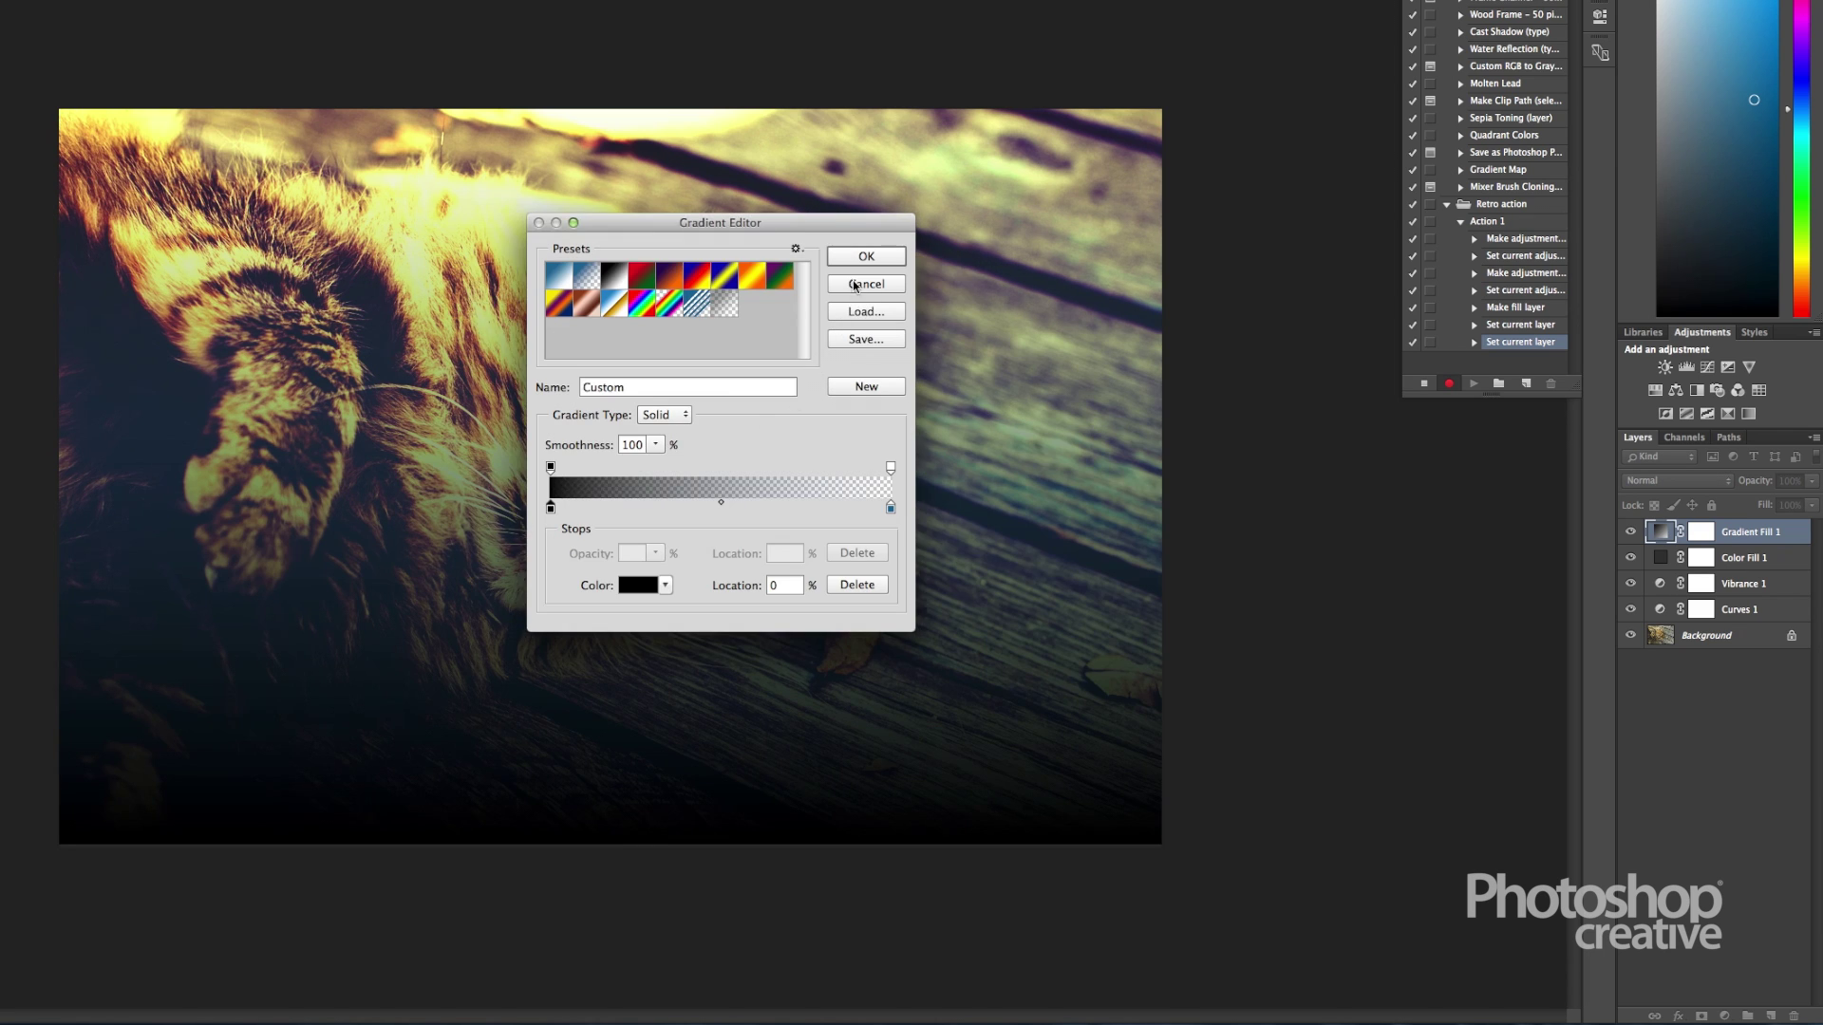
pyautogui.click(847, 287)
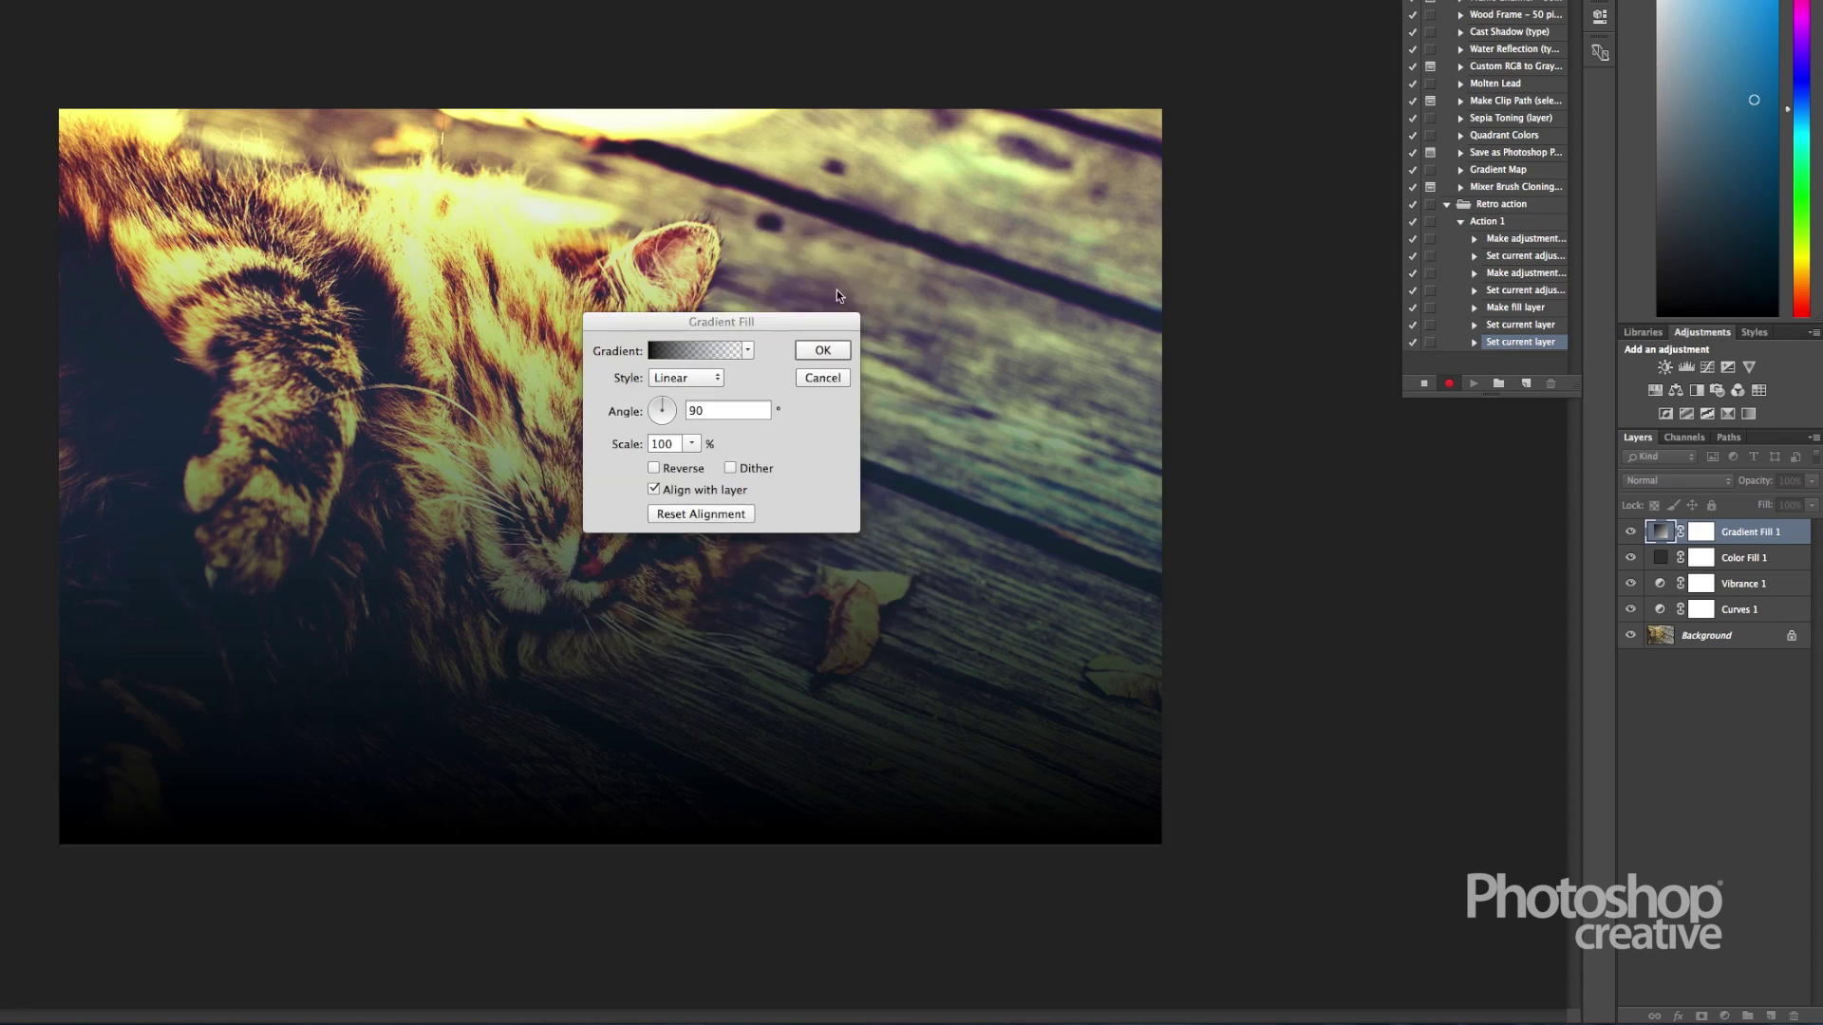
# Set the gradient fill's style to Radial and reverse the gradient so the black surrounds the photo's centre.
pyautogui.click(688, 384)
pyautogui.click(681, 394)
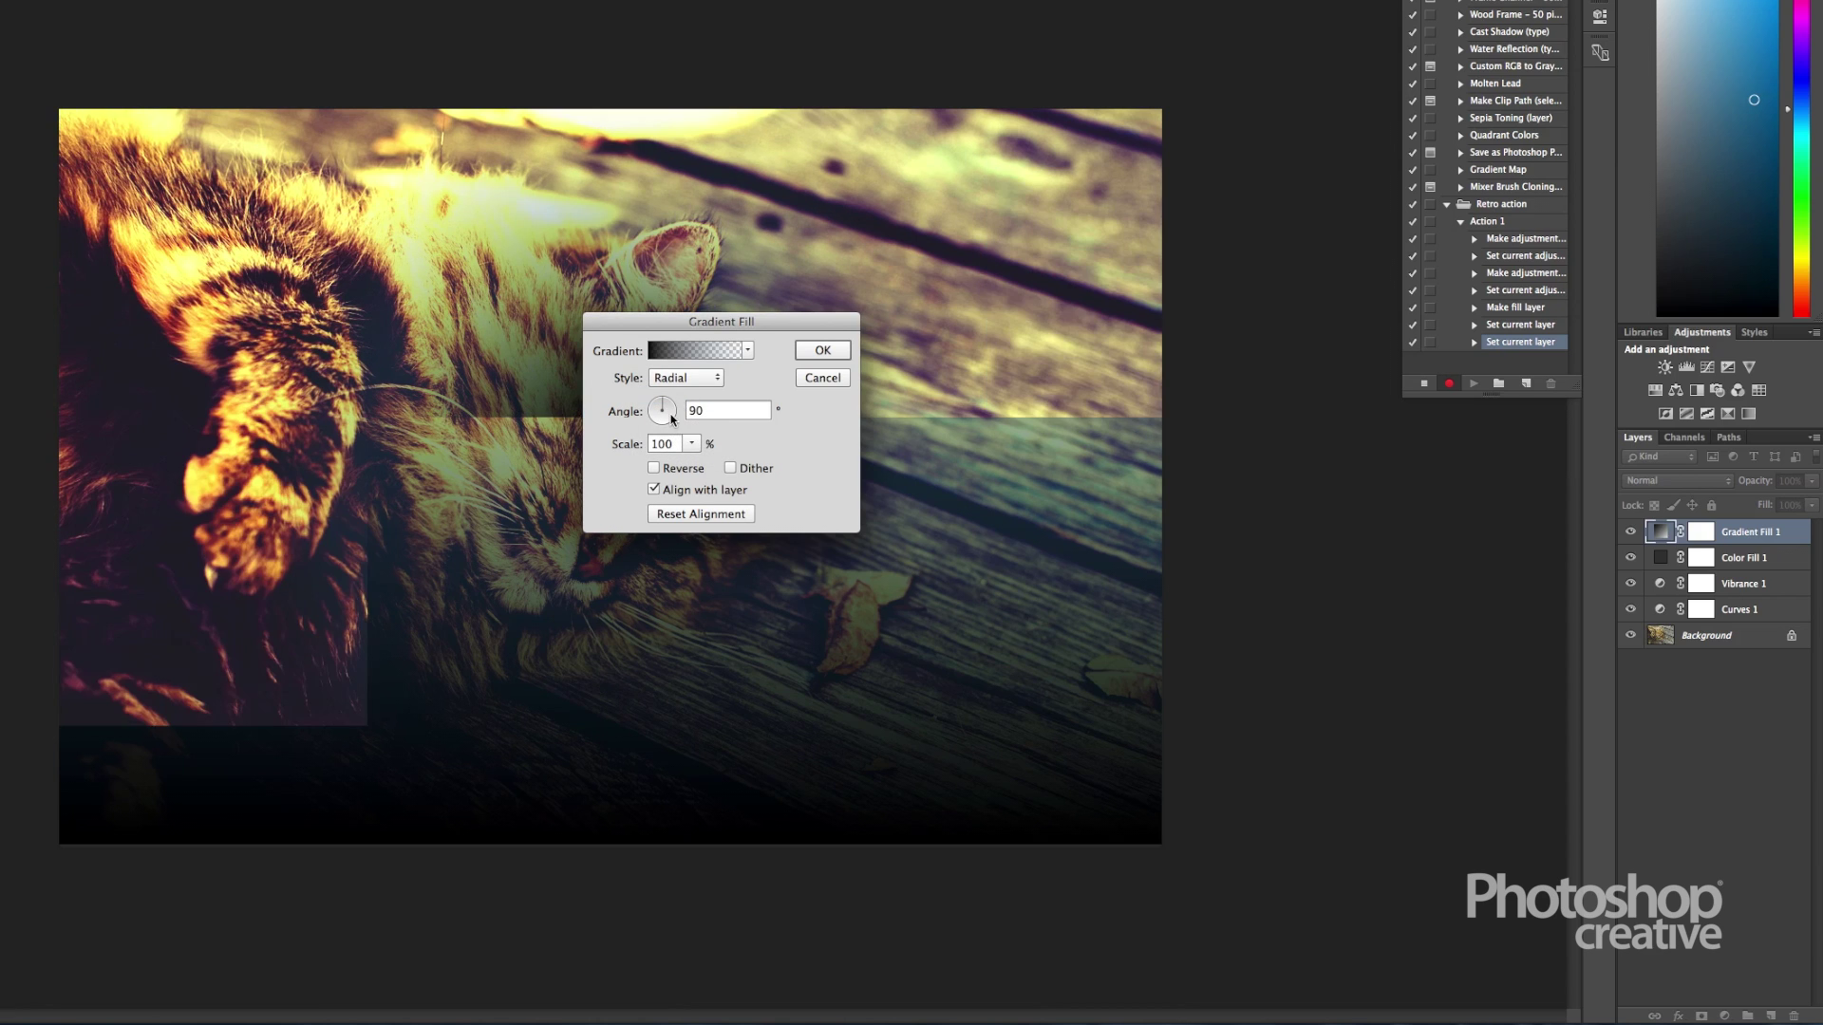
pyautogui.click(682, 471)
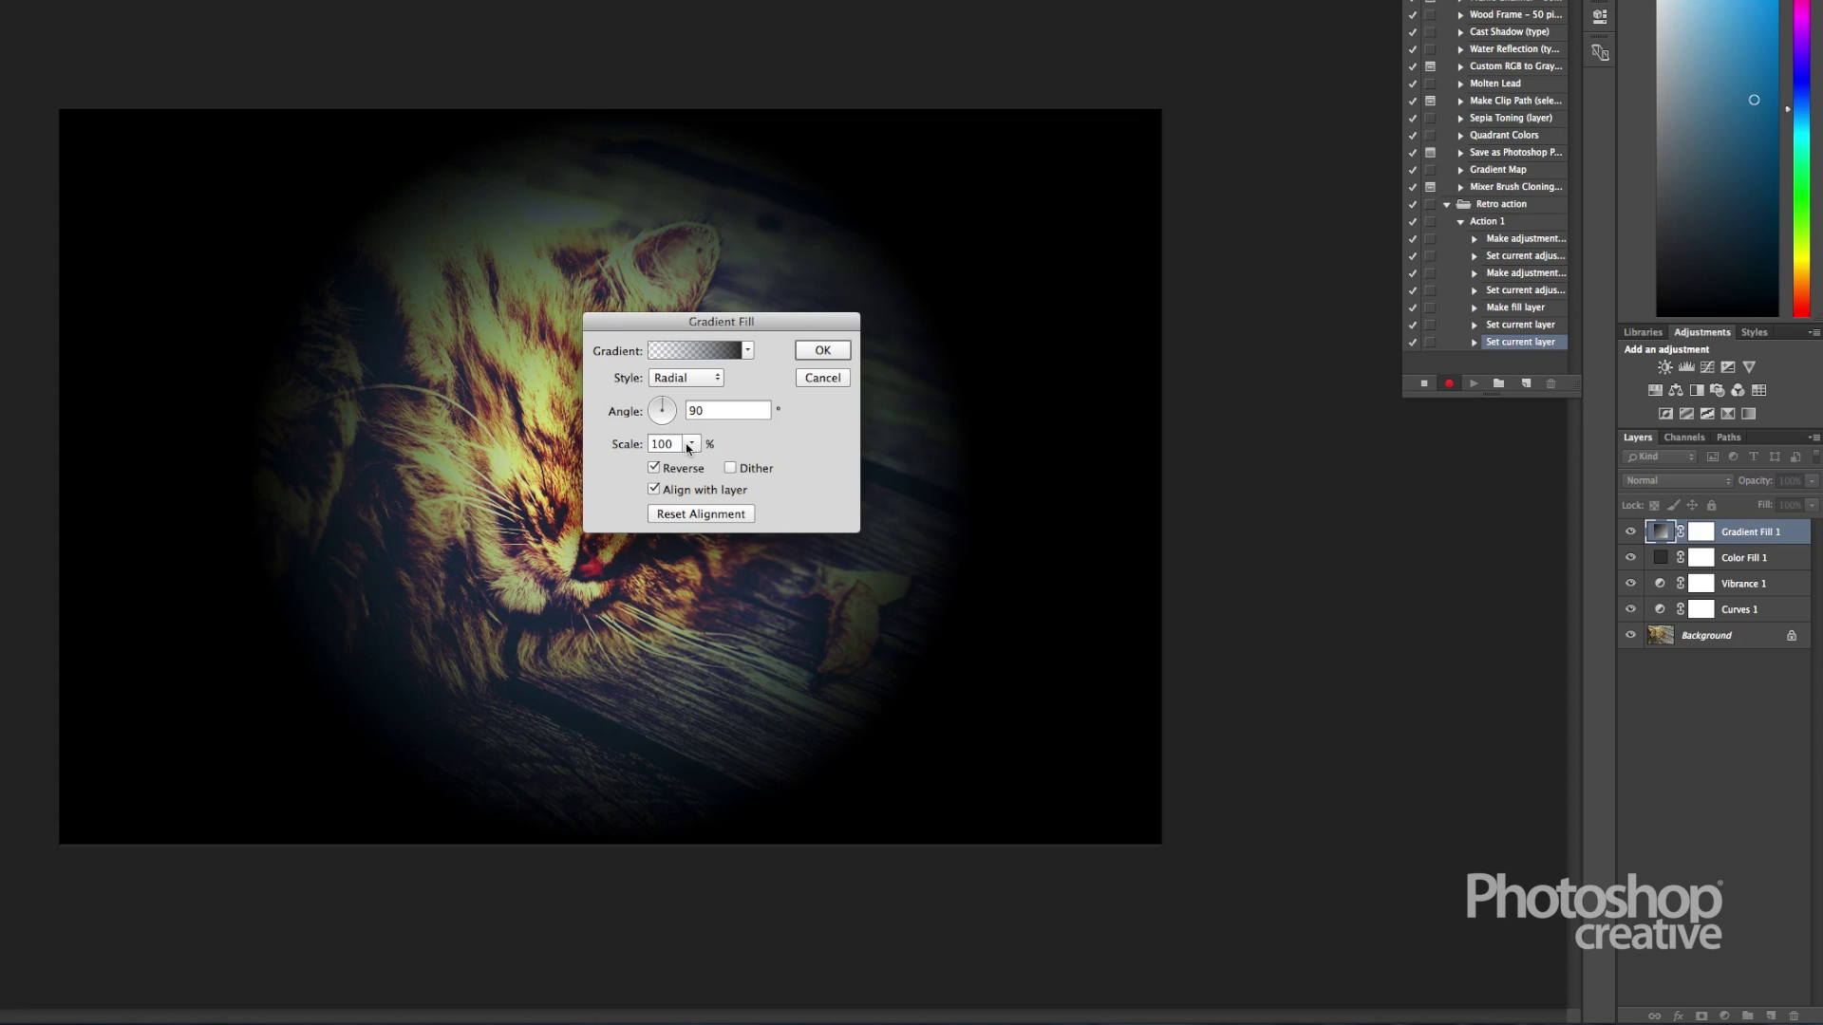
# Scale the radial gradient fill to 310% and accept the fill settings.
pyautogui.click(690, 444)
pyautogui.moveTo(697, 467); pyautogui.dragTo(720, 466)
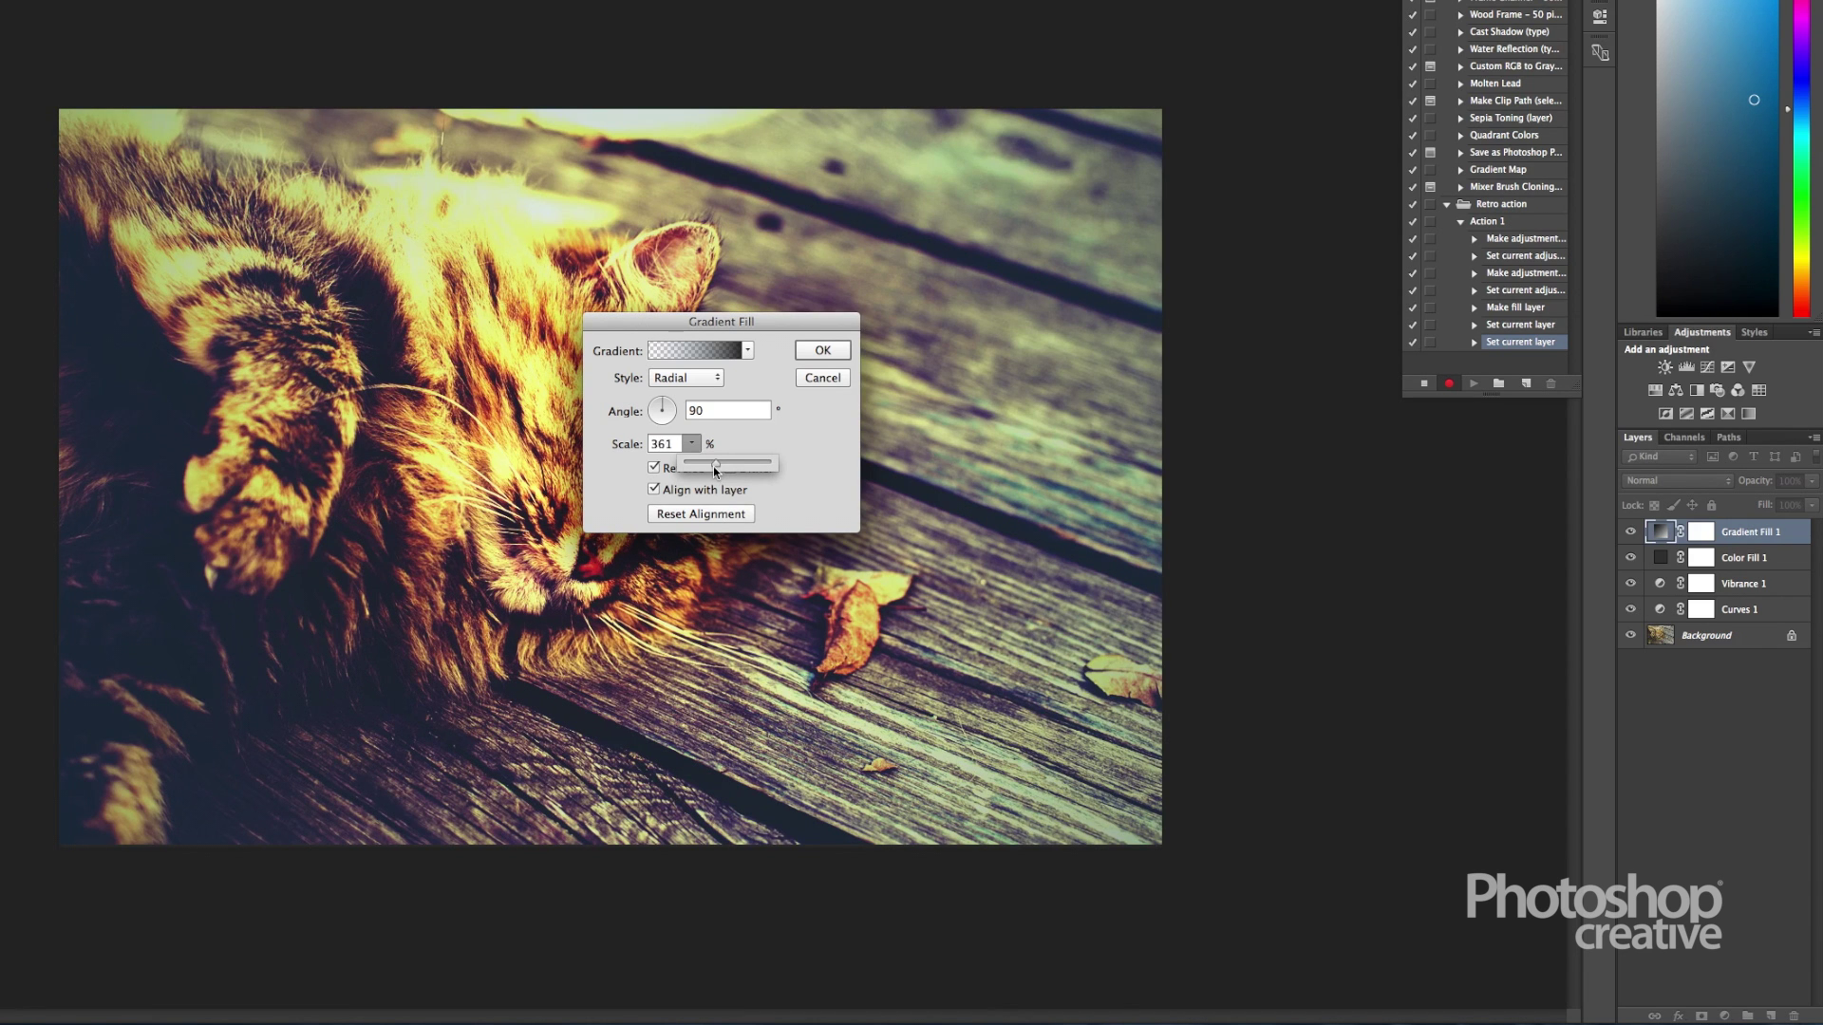
pyautogui.moveTo(711, 468); pyautogui.dragTo(709, 471)
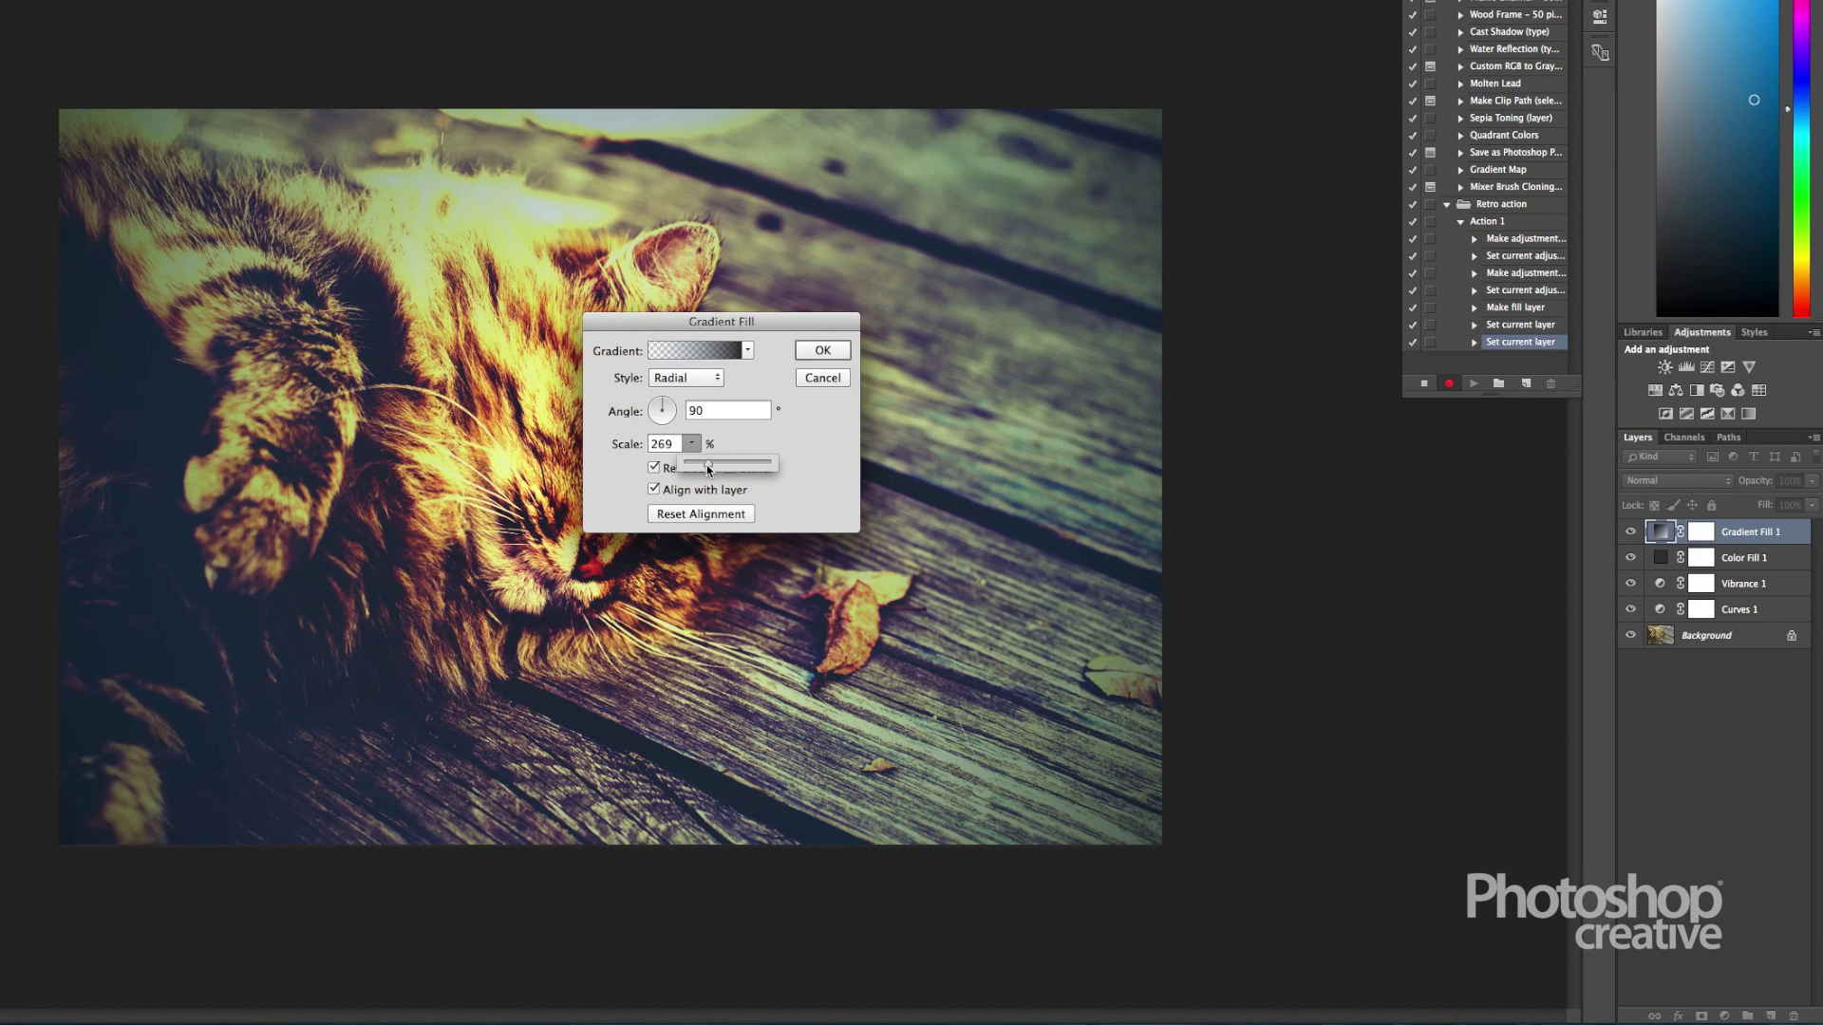
pyautogui.moveTo(706, 464); pyautogui.dragTo(712, 467)
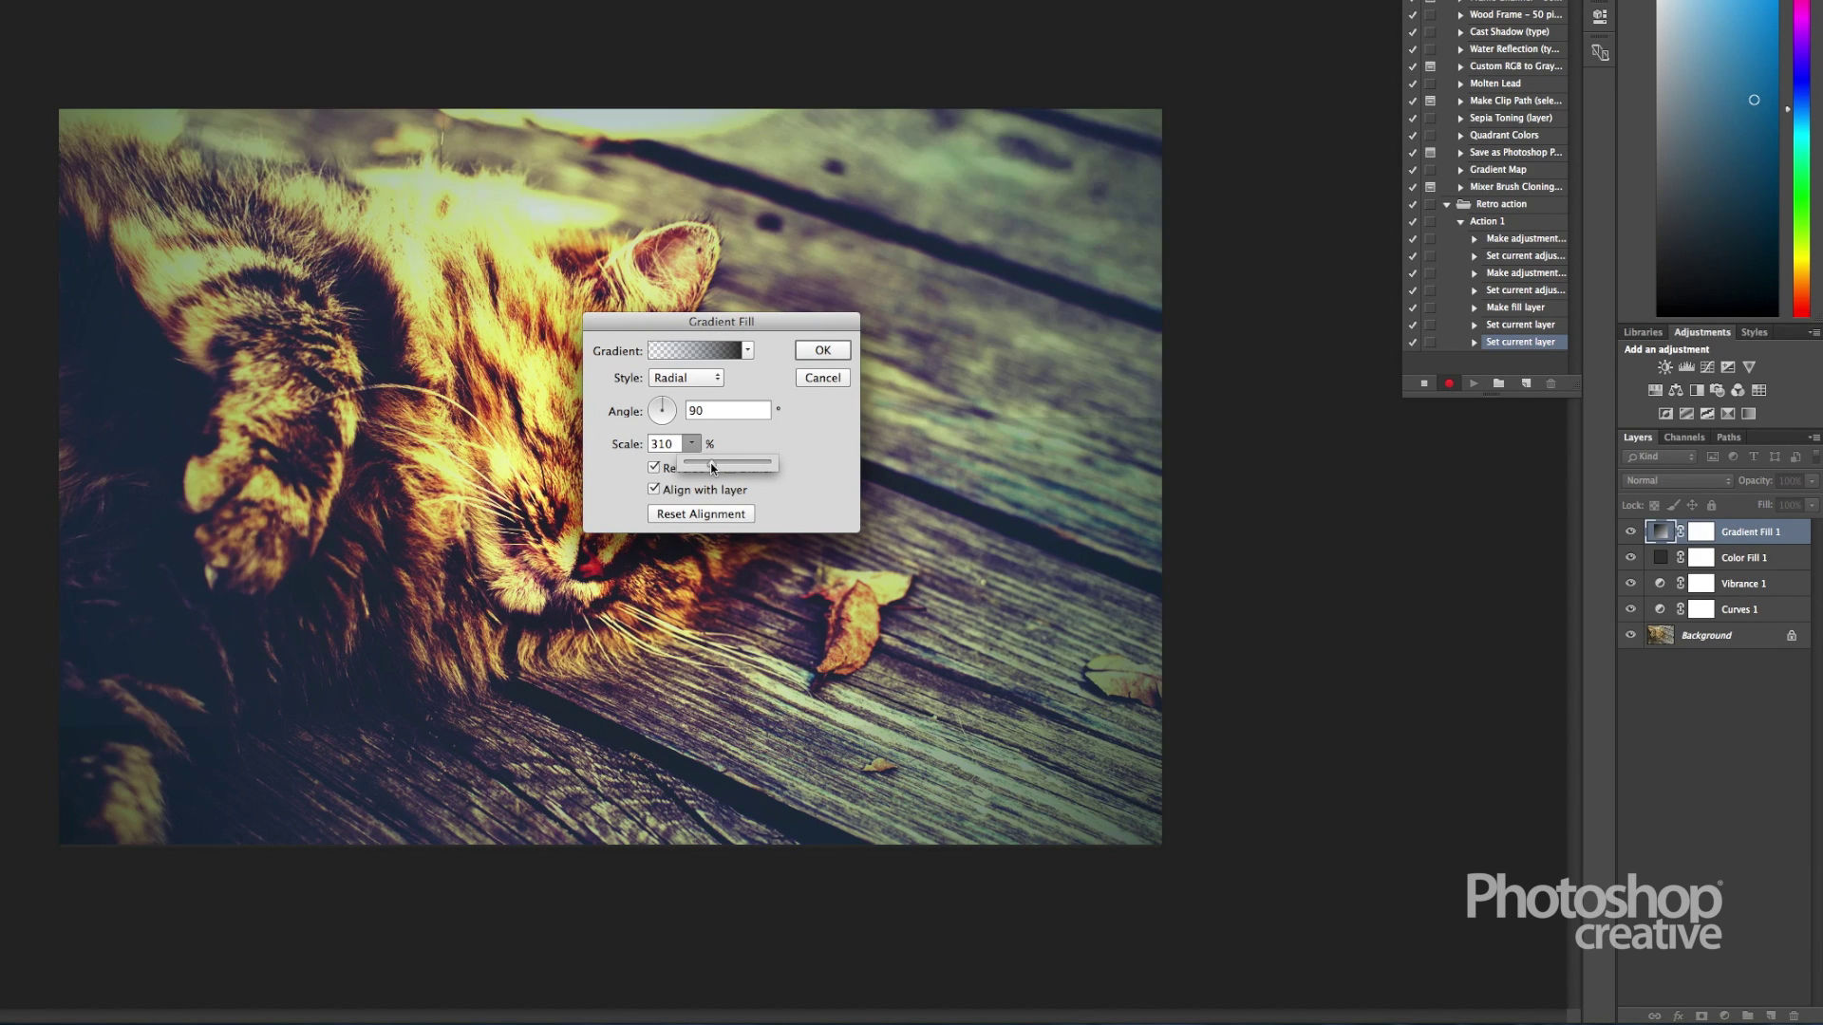
pyautogui.click(827, 357)
pyautogui.click(822, 351)
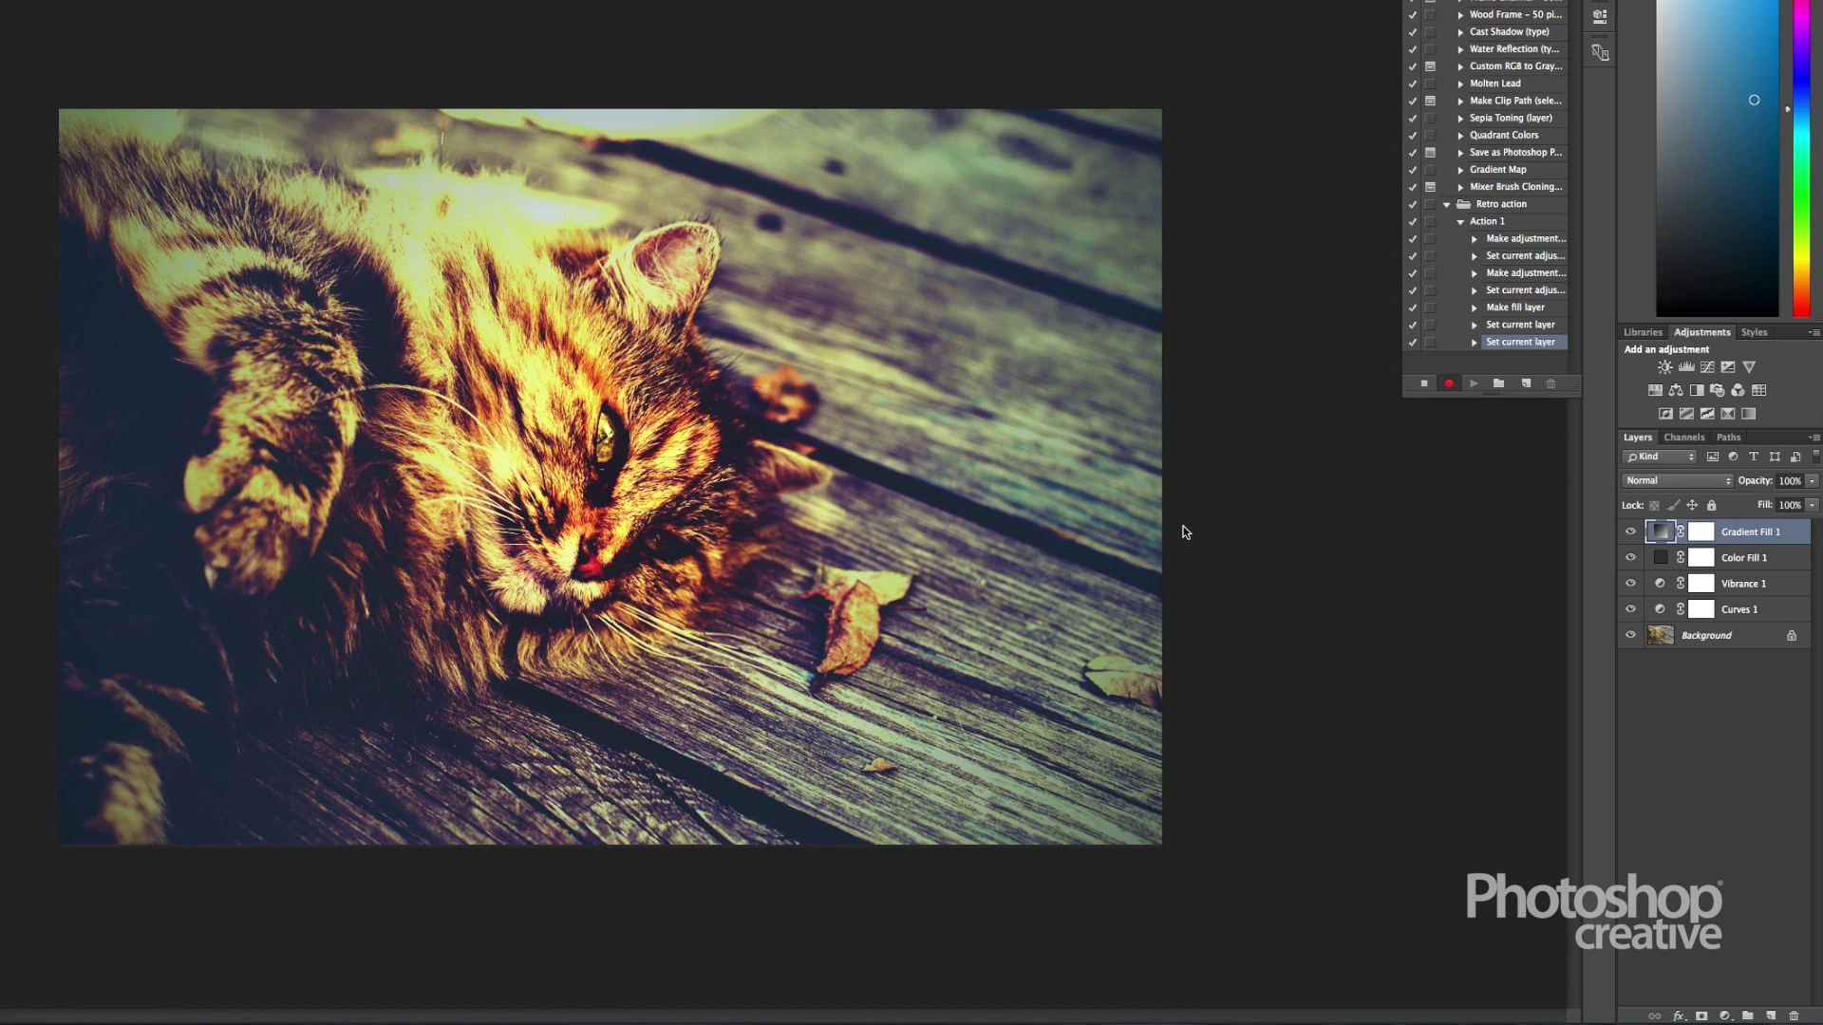
# Set the gradient fill layer's blend mode to Soft Light and stop recording the action.
pyautogui.click(1666, 478)
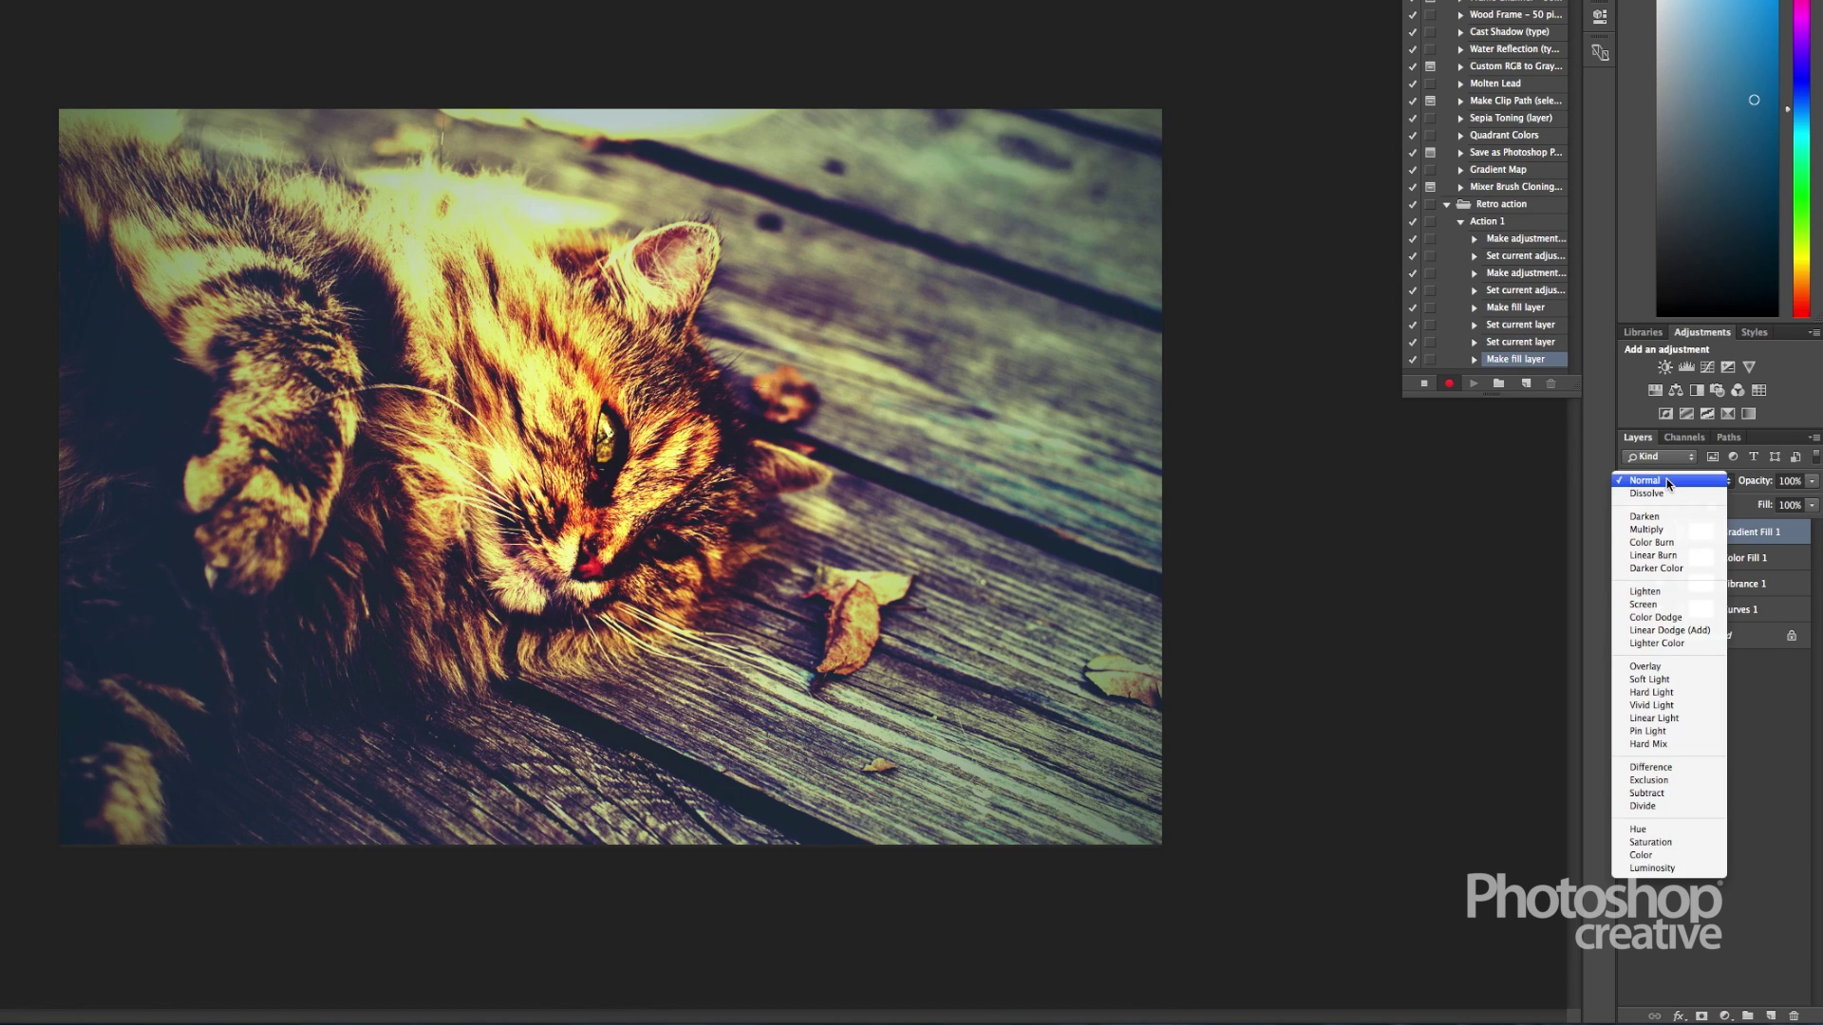
pyautogui.click(1650, 680)
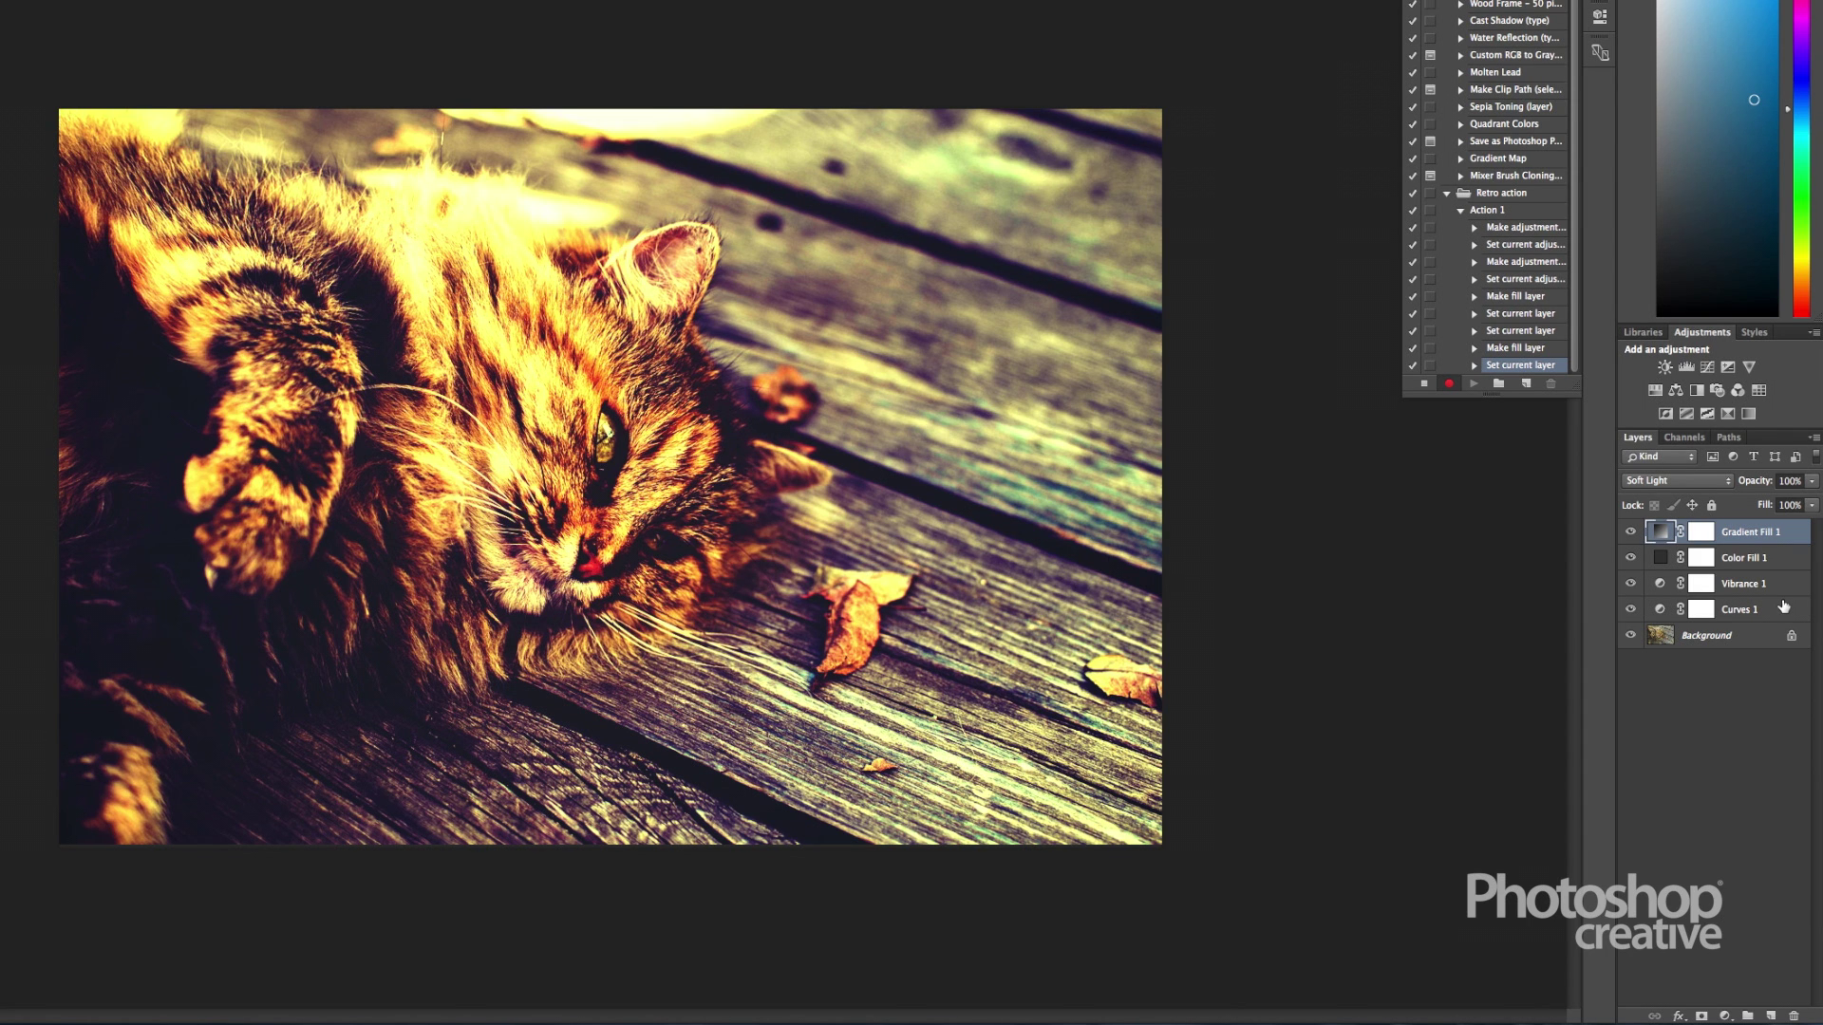
pyautogui.click(1423, 385)
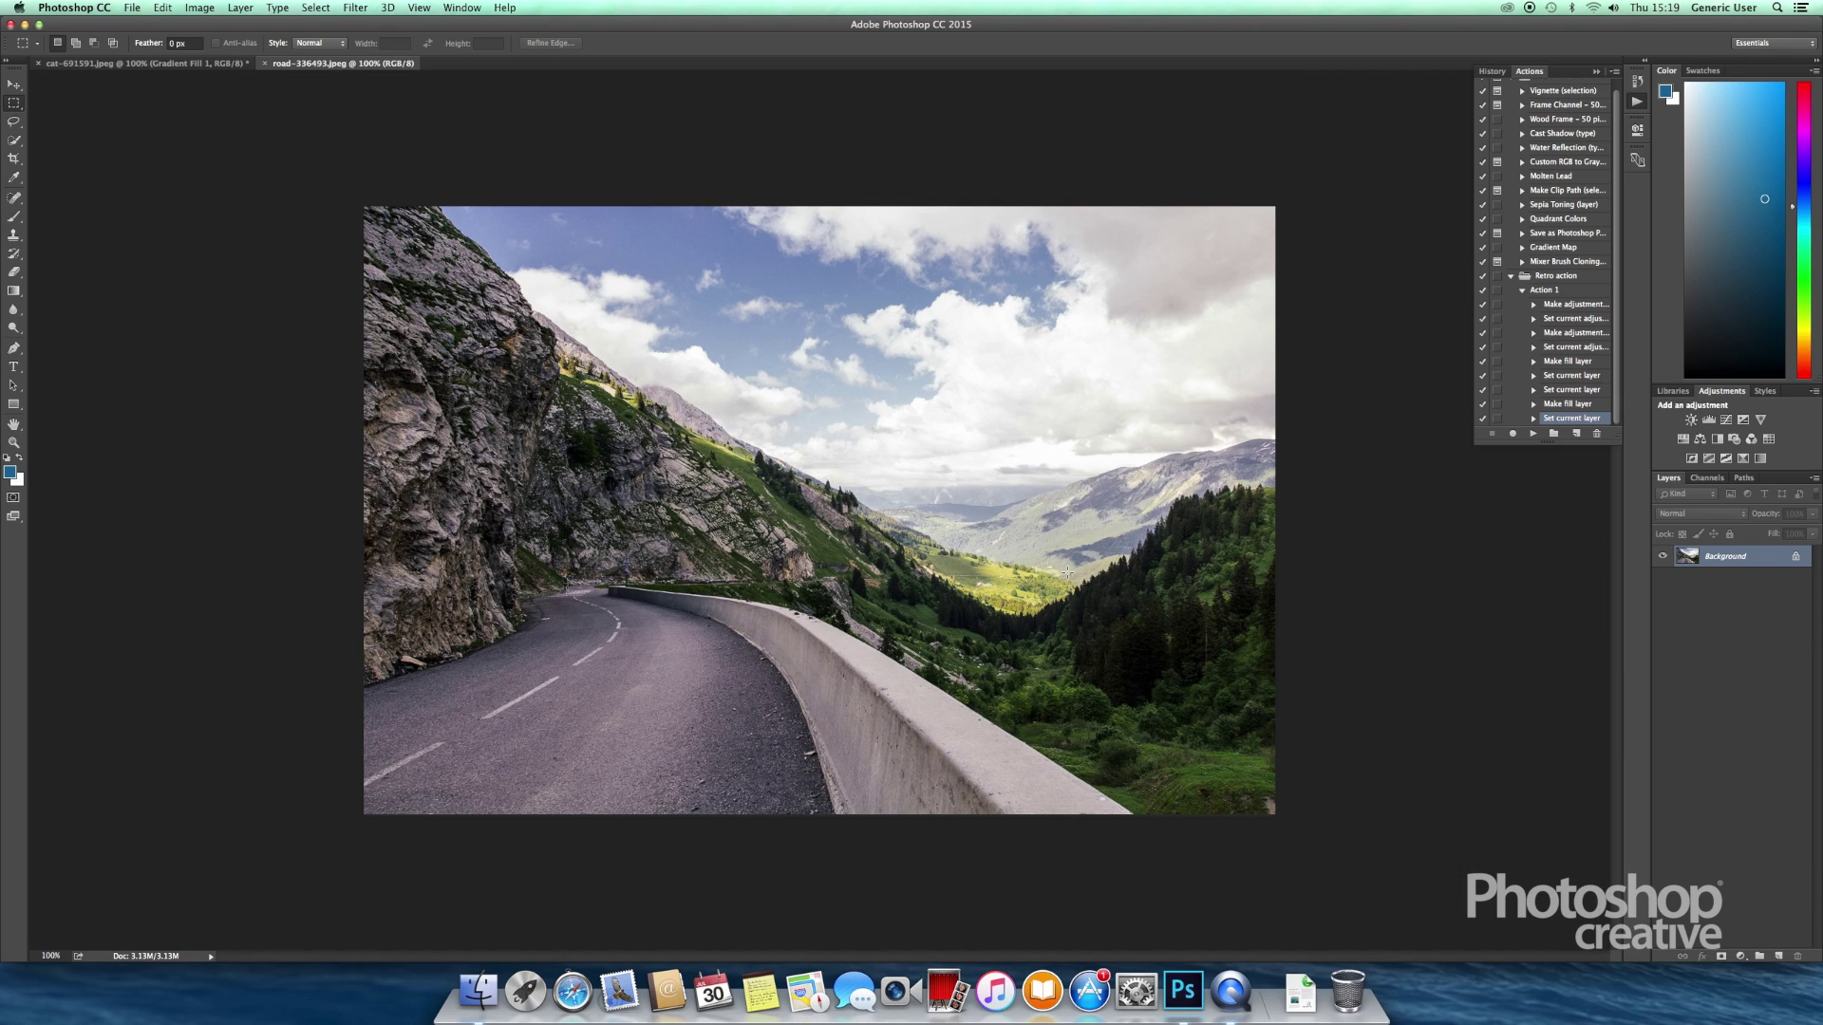
# Play the recorded Action 1 from the Retro action set on the road photo.
pyautogui.click(1553, 290)
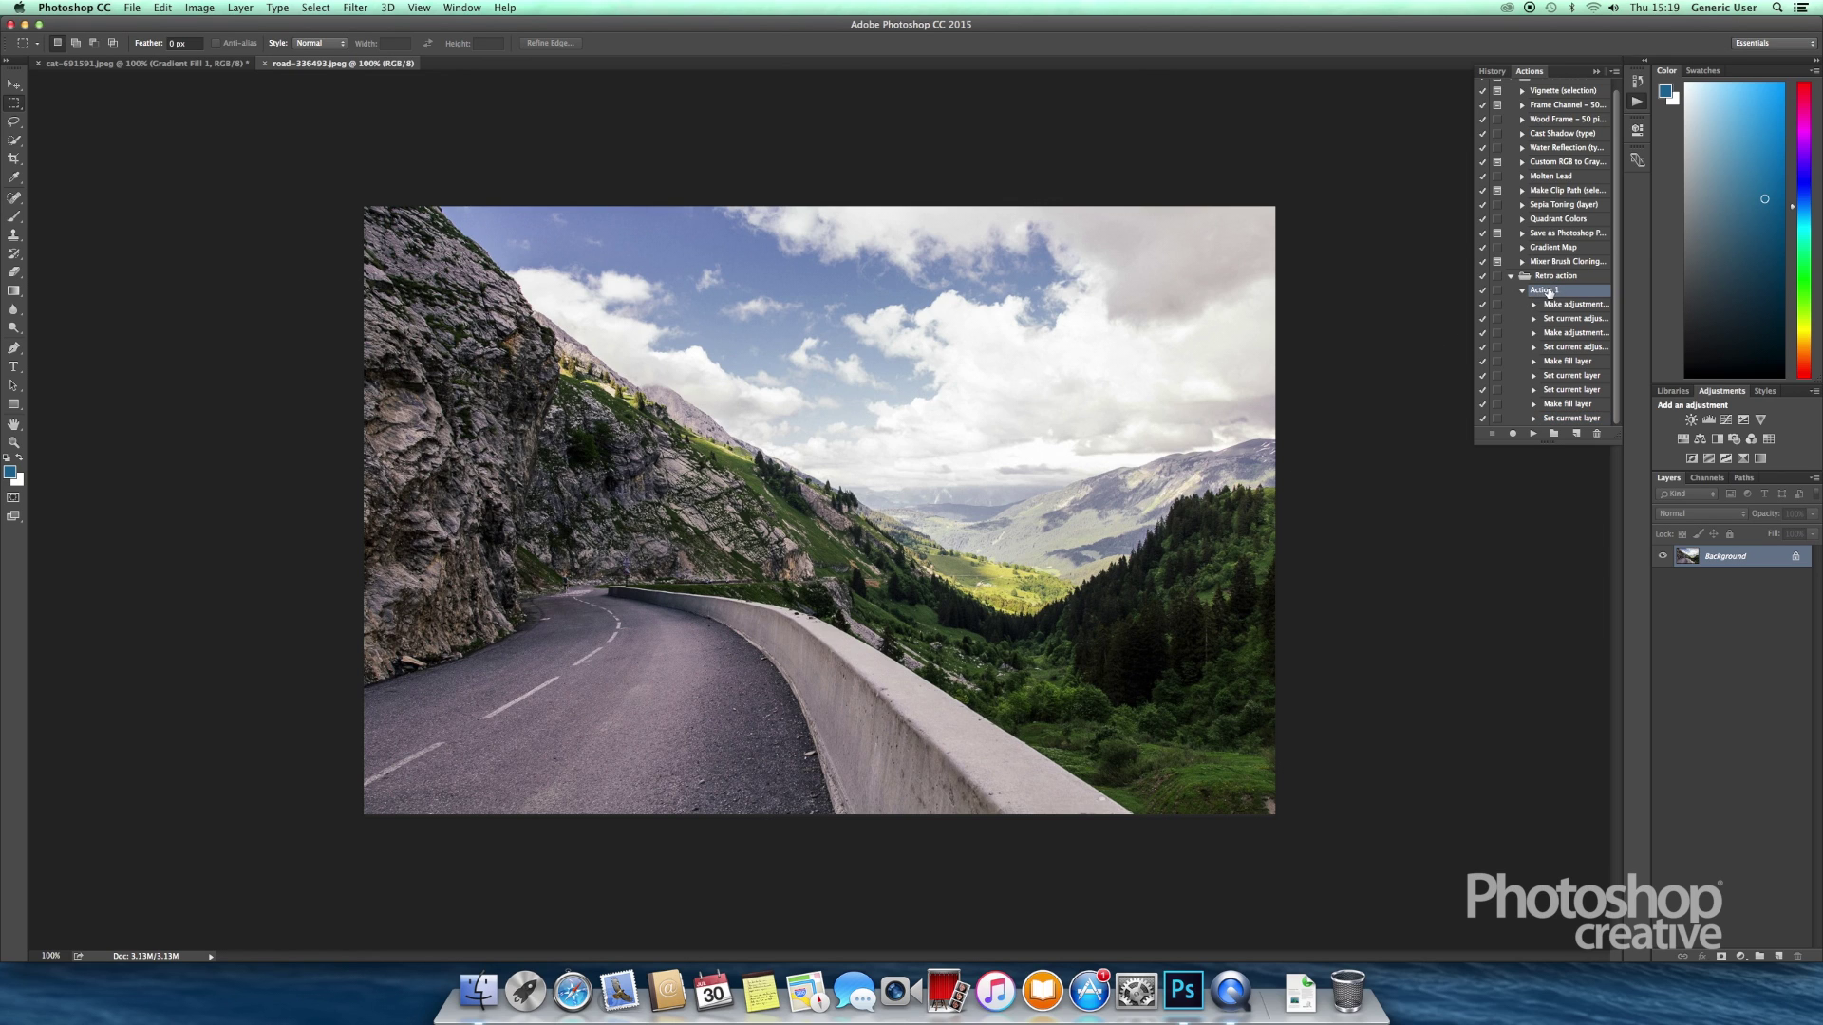
pyautogui.click(1535, 435)
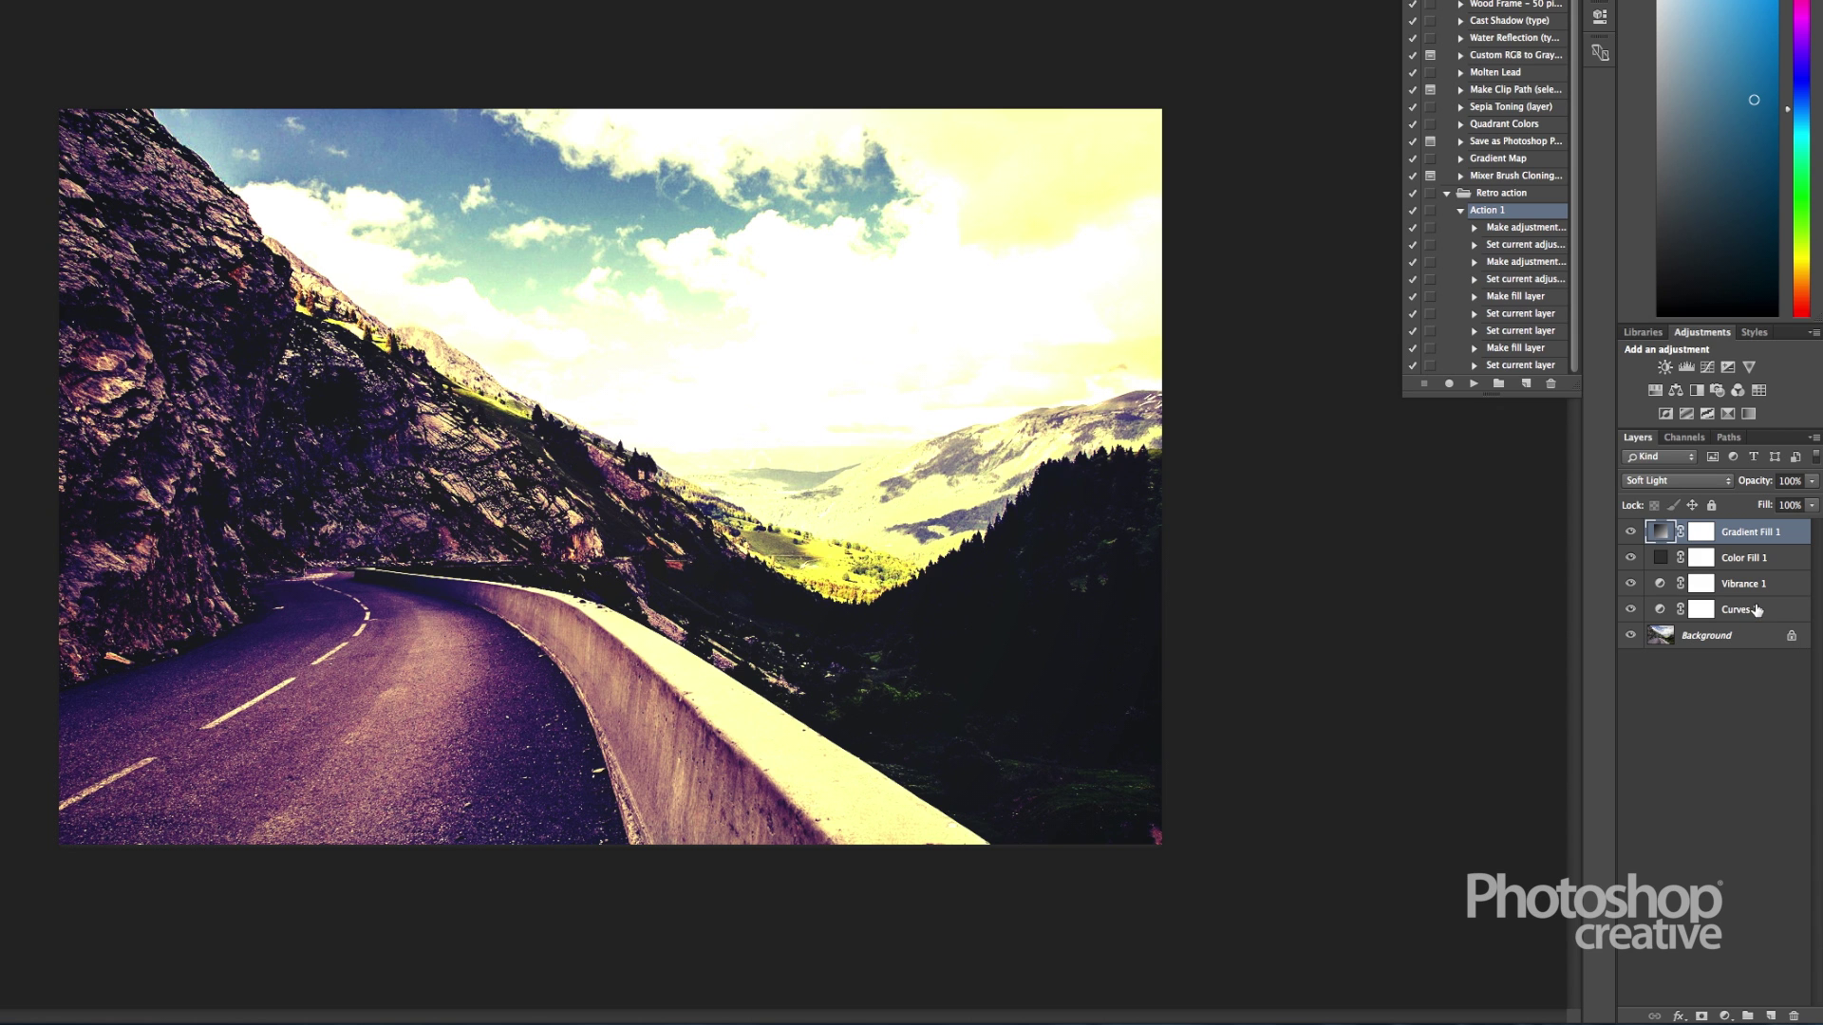
# Group the four layers from Gradient Fill 1 down to Curves 1 and set the group's opacity to 50%.
pyautogui.keyDown('shift'); pyautogui.click(1756, 610); pyautogui.keyUp('shift')
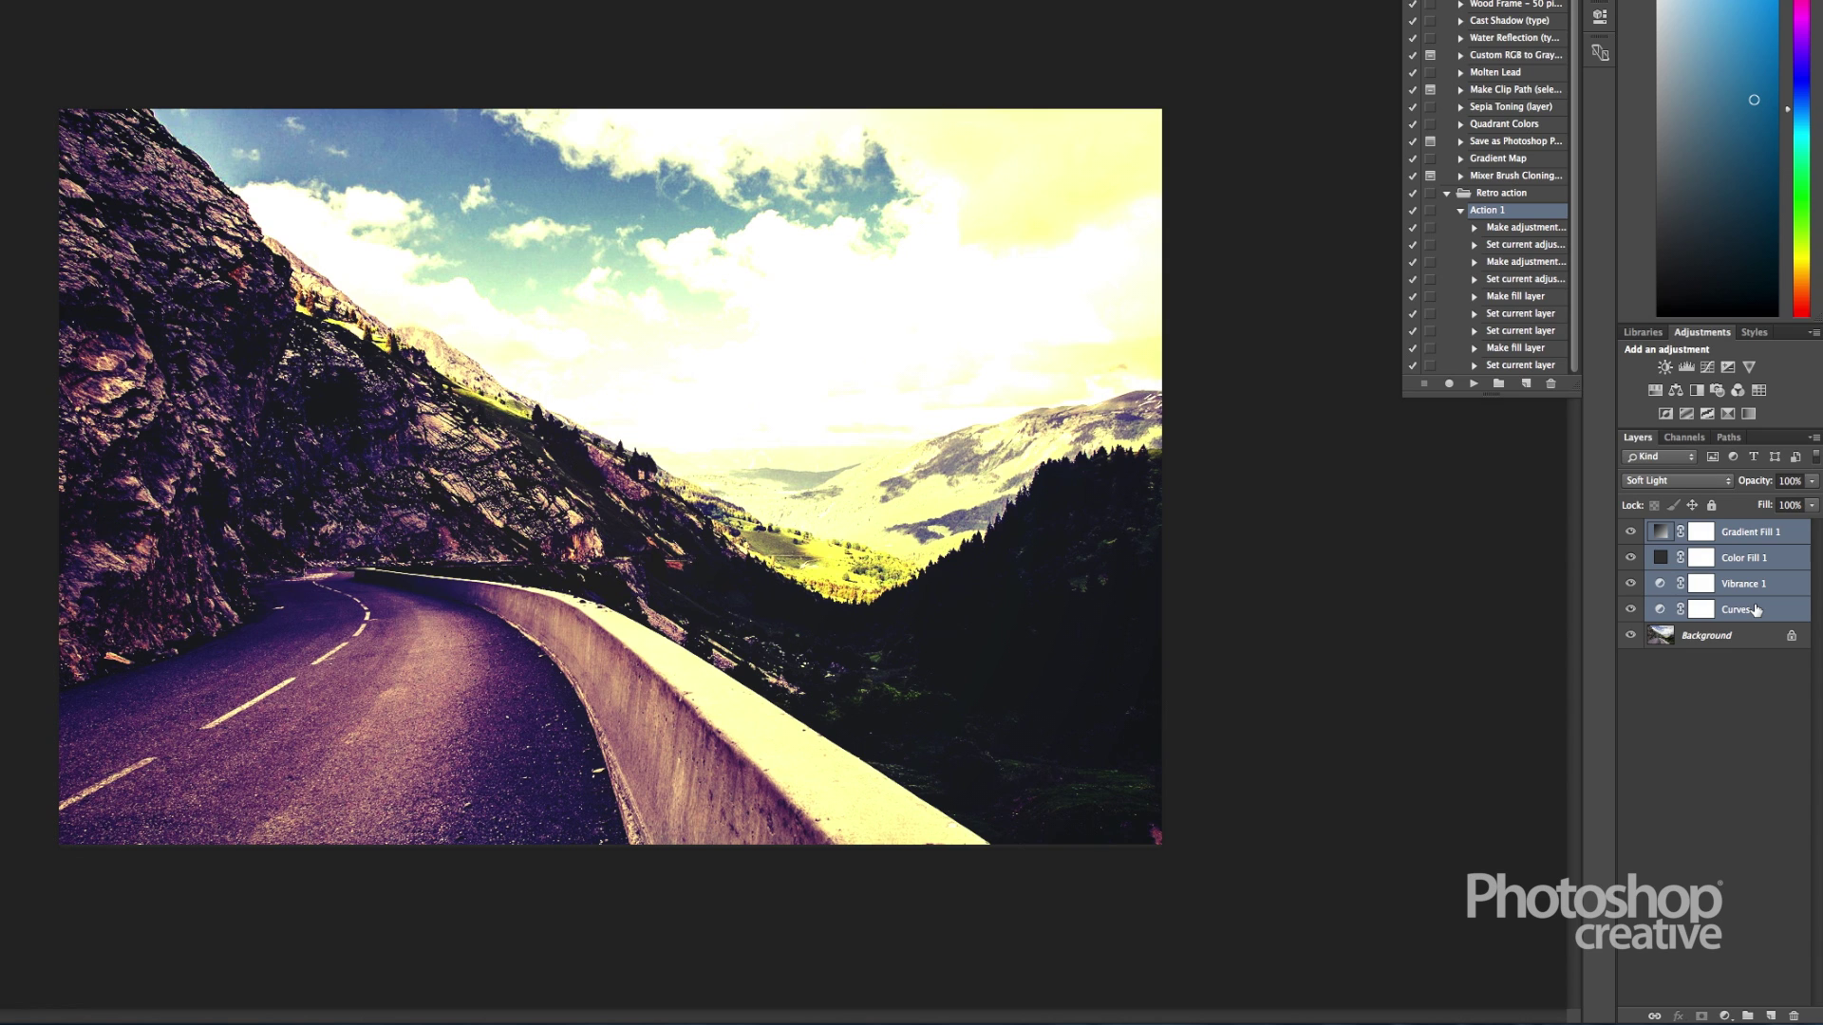
pyautogui.moveTo(1753, 610); pyautogui.dragTo(1748, 1013)
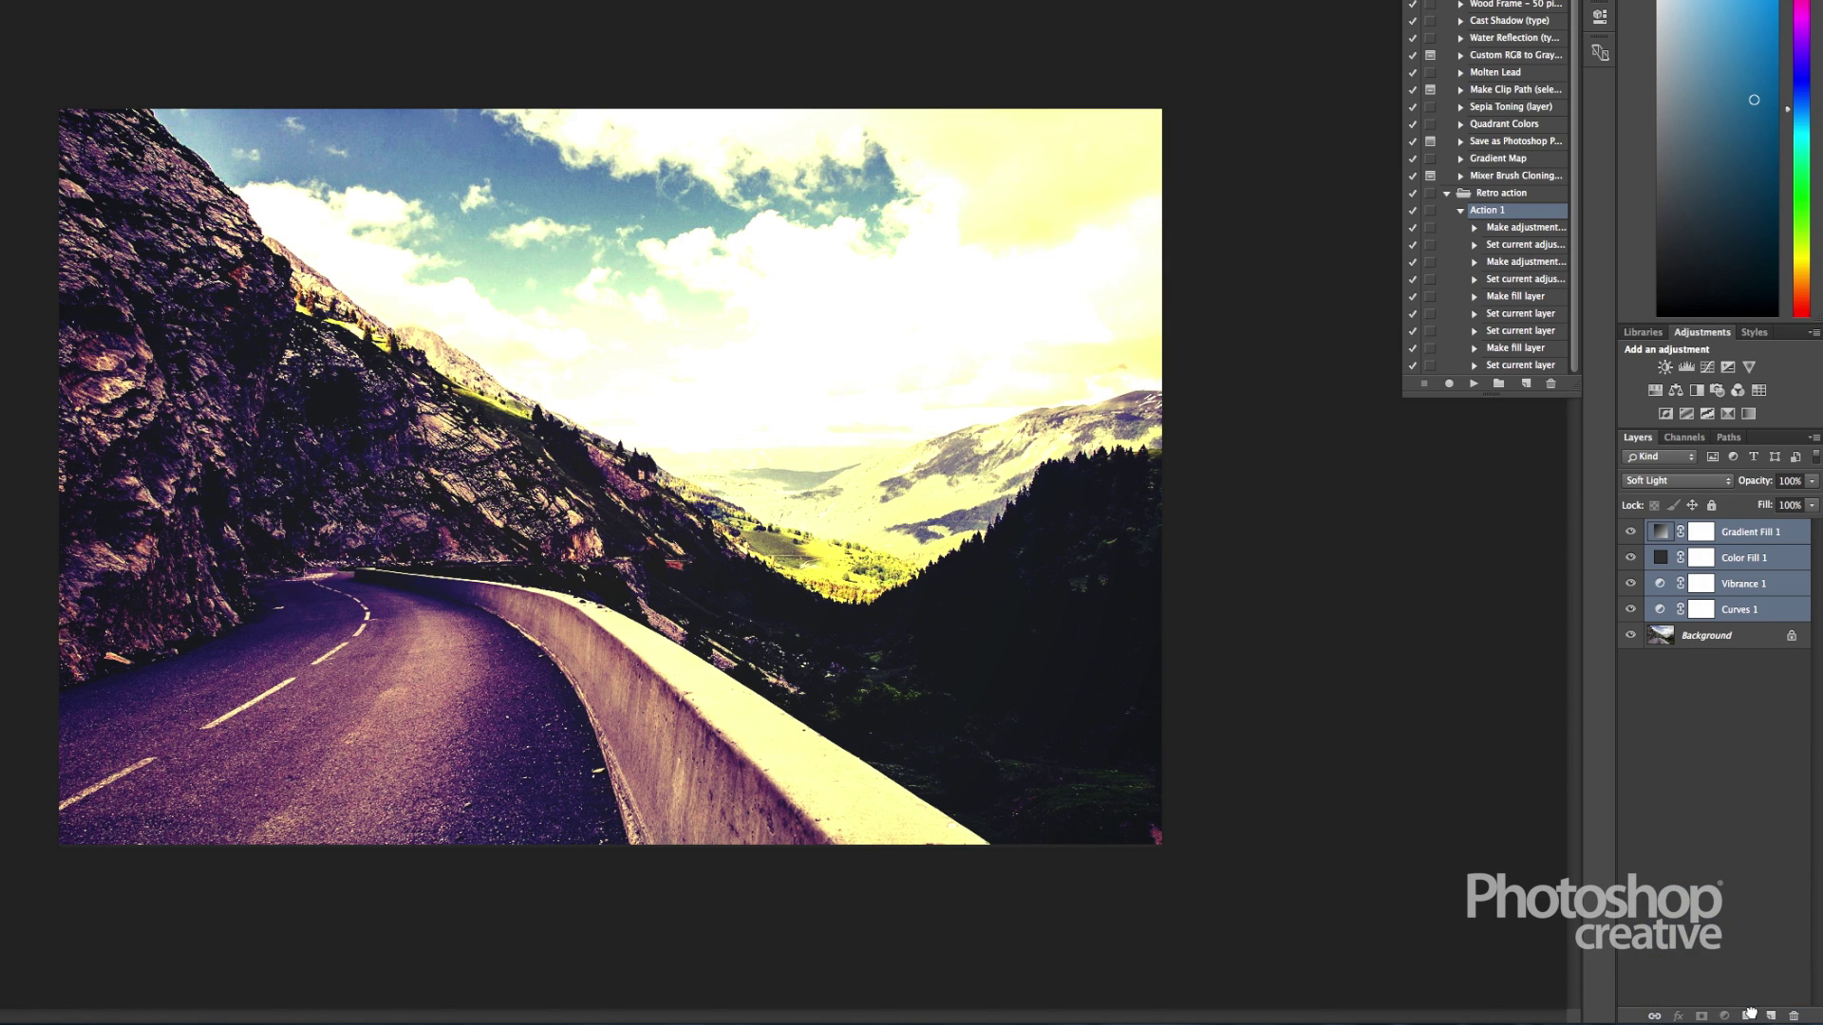
pyautogui.click(1790, 481)
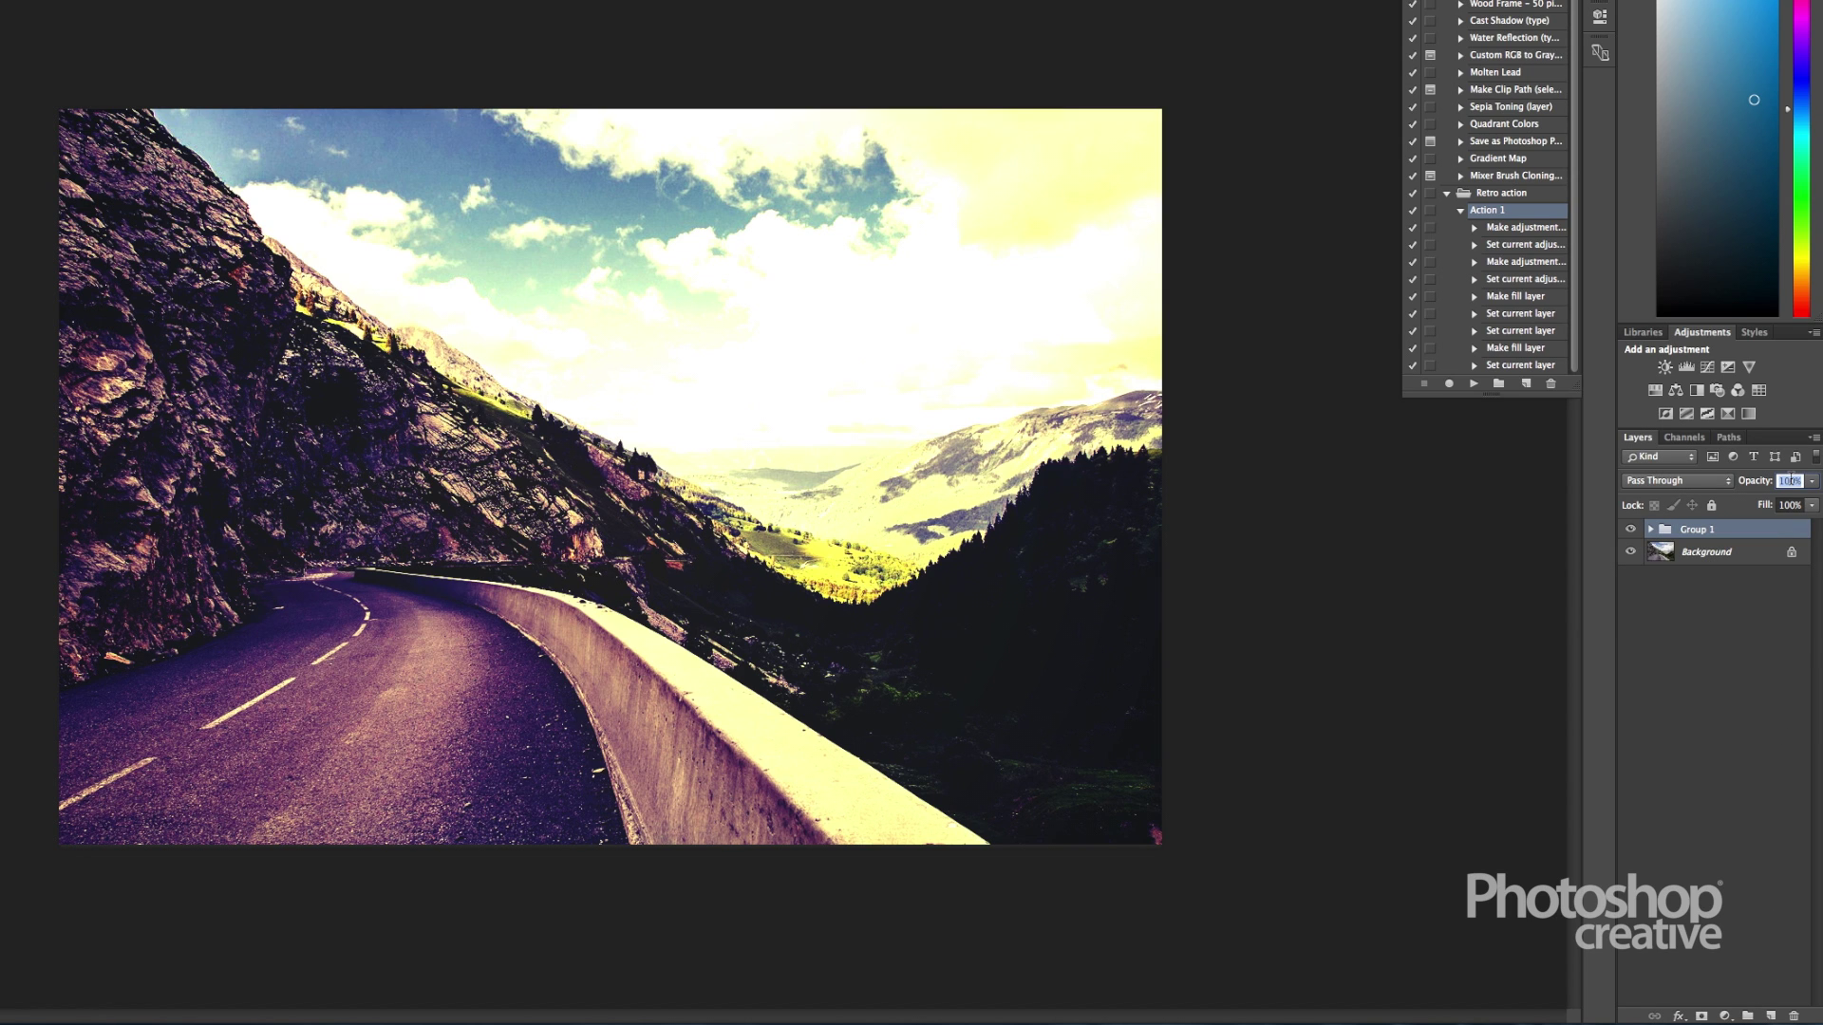
pyautogui.write('50')
pyautogui.press('Return')
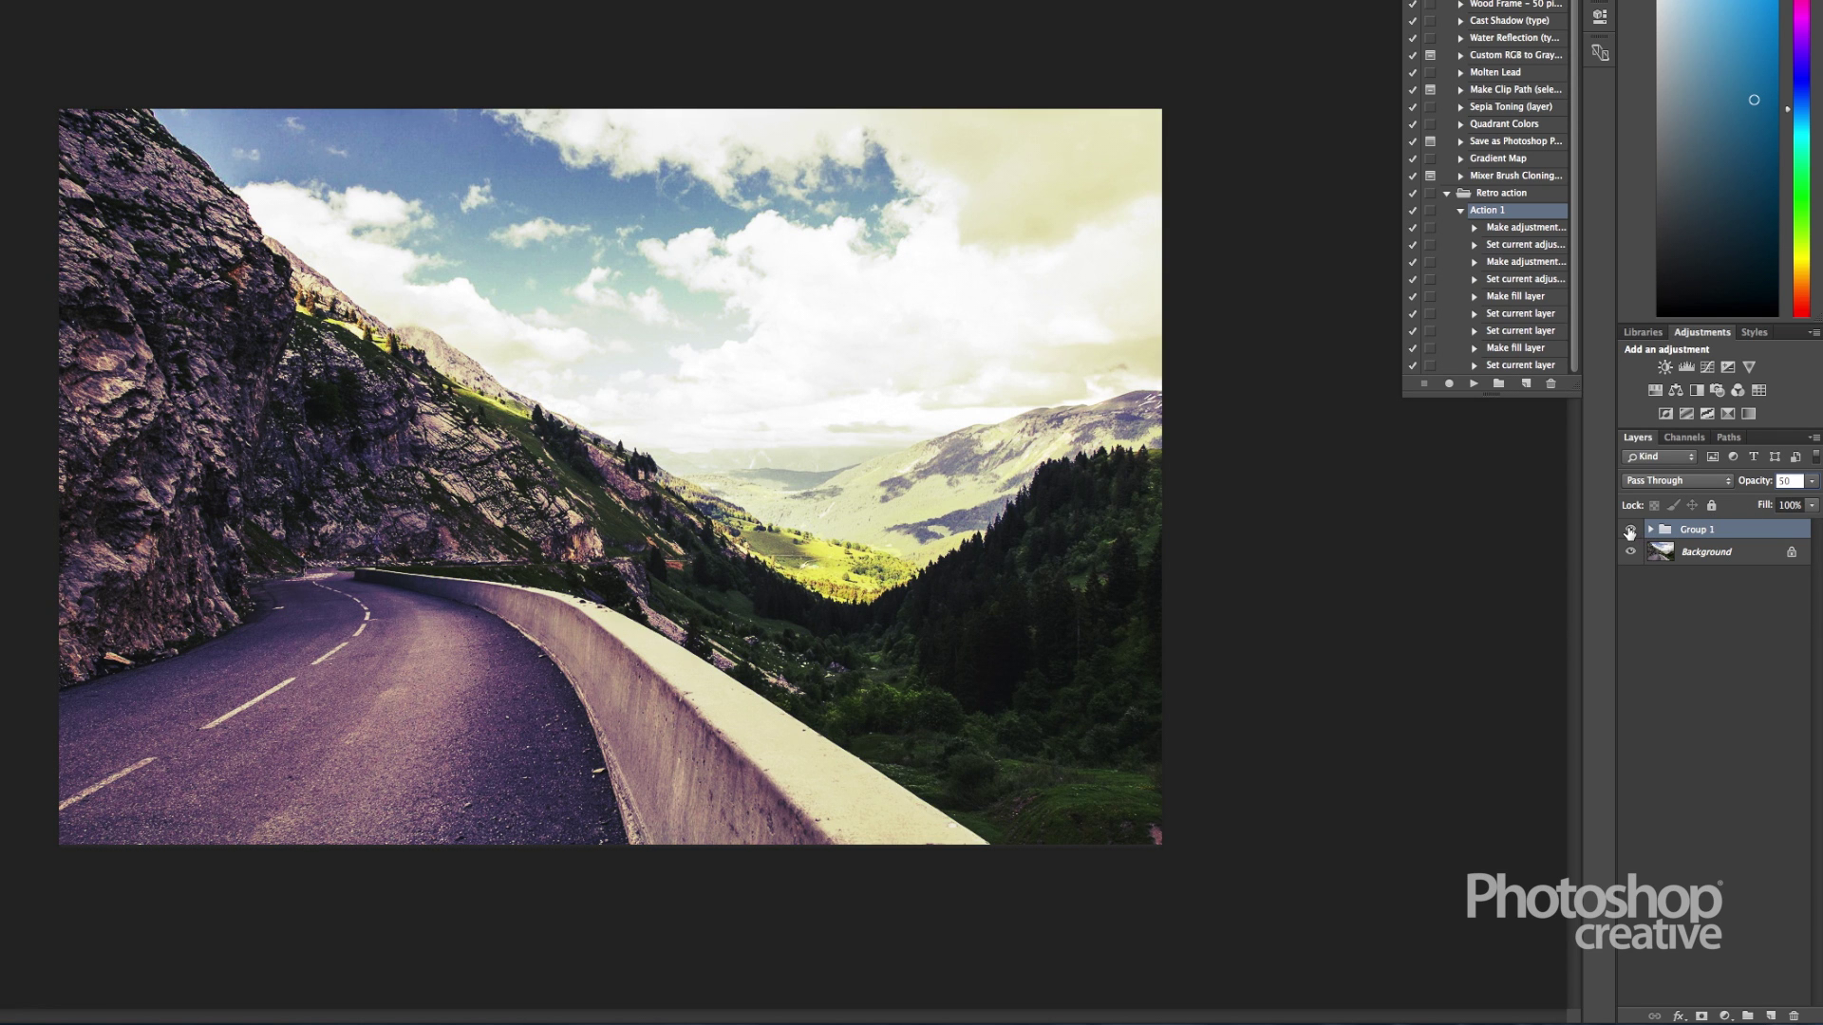
# Toggle the layer group's visibility off and on to compare the road photo before and after the retro effect.
pyautogui.click(1630, 530)
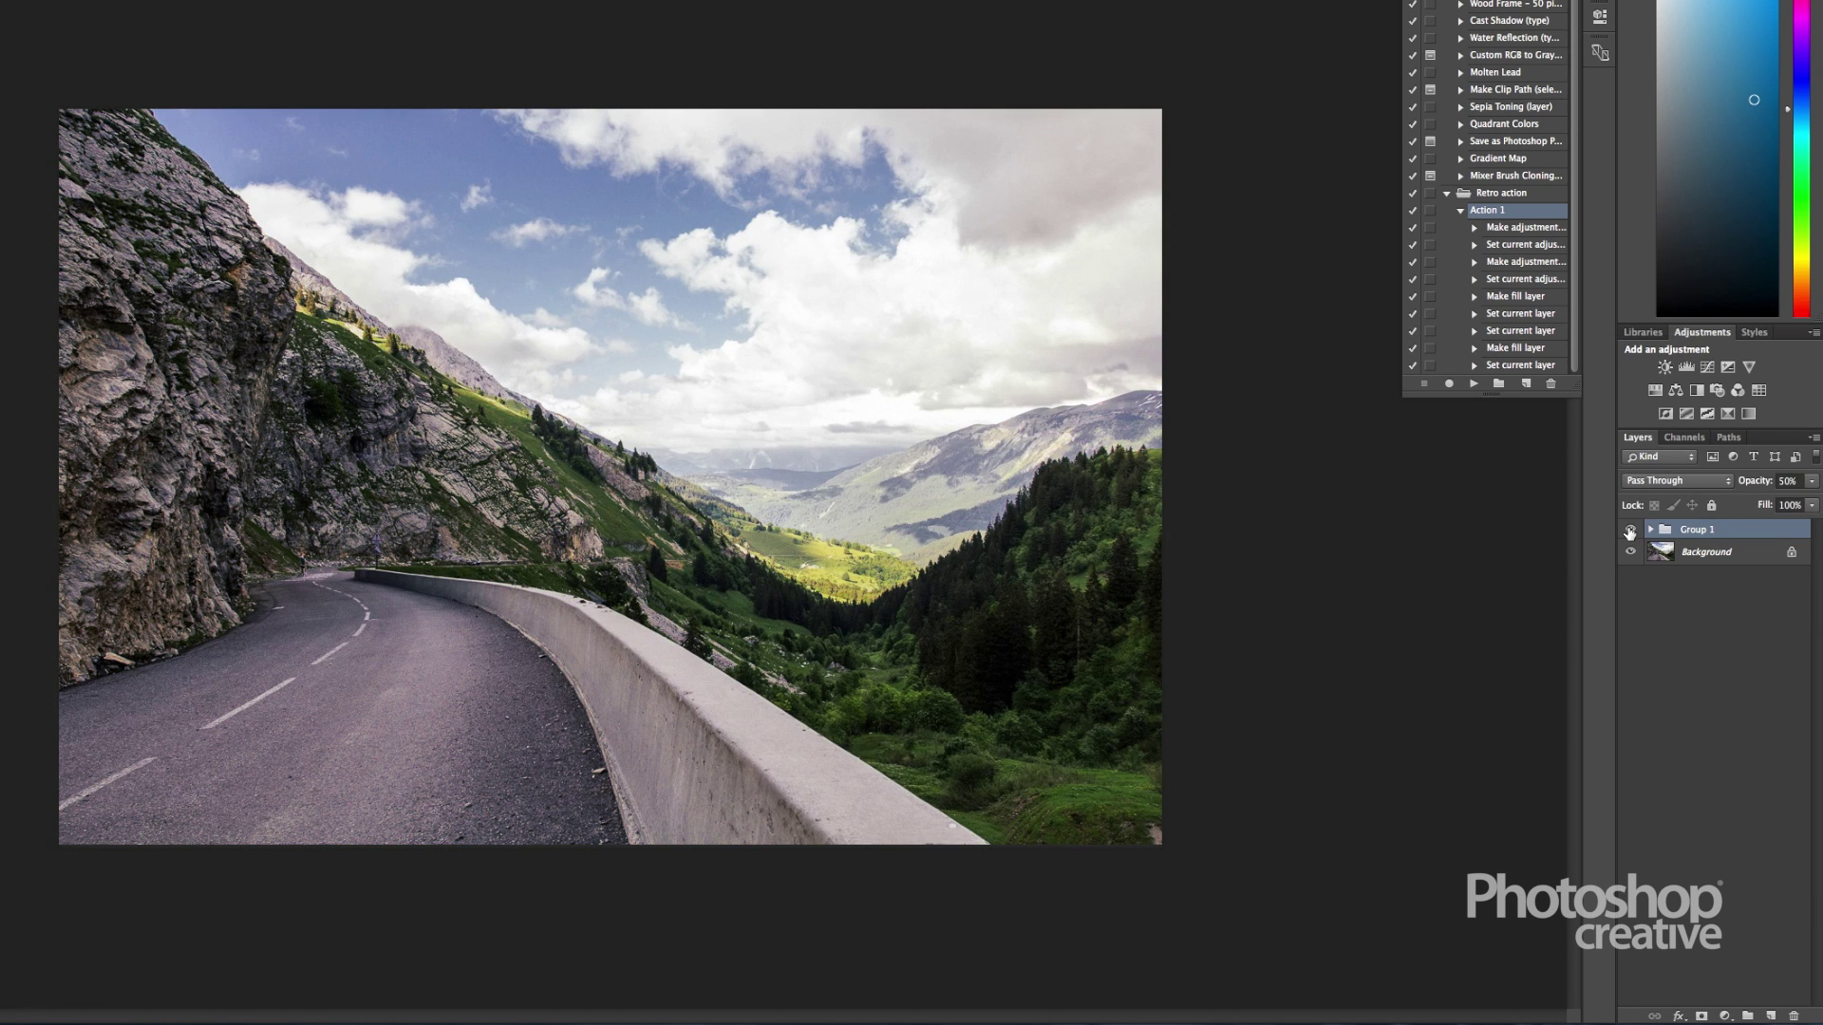
pyautogui.click(1630, 530)
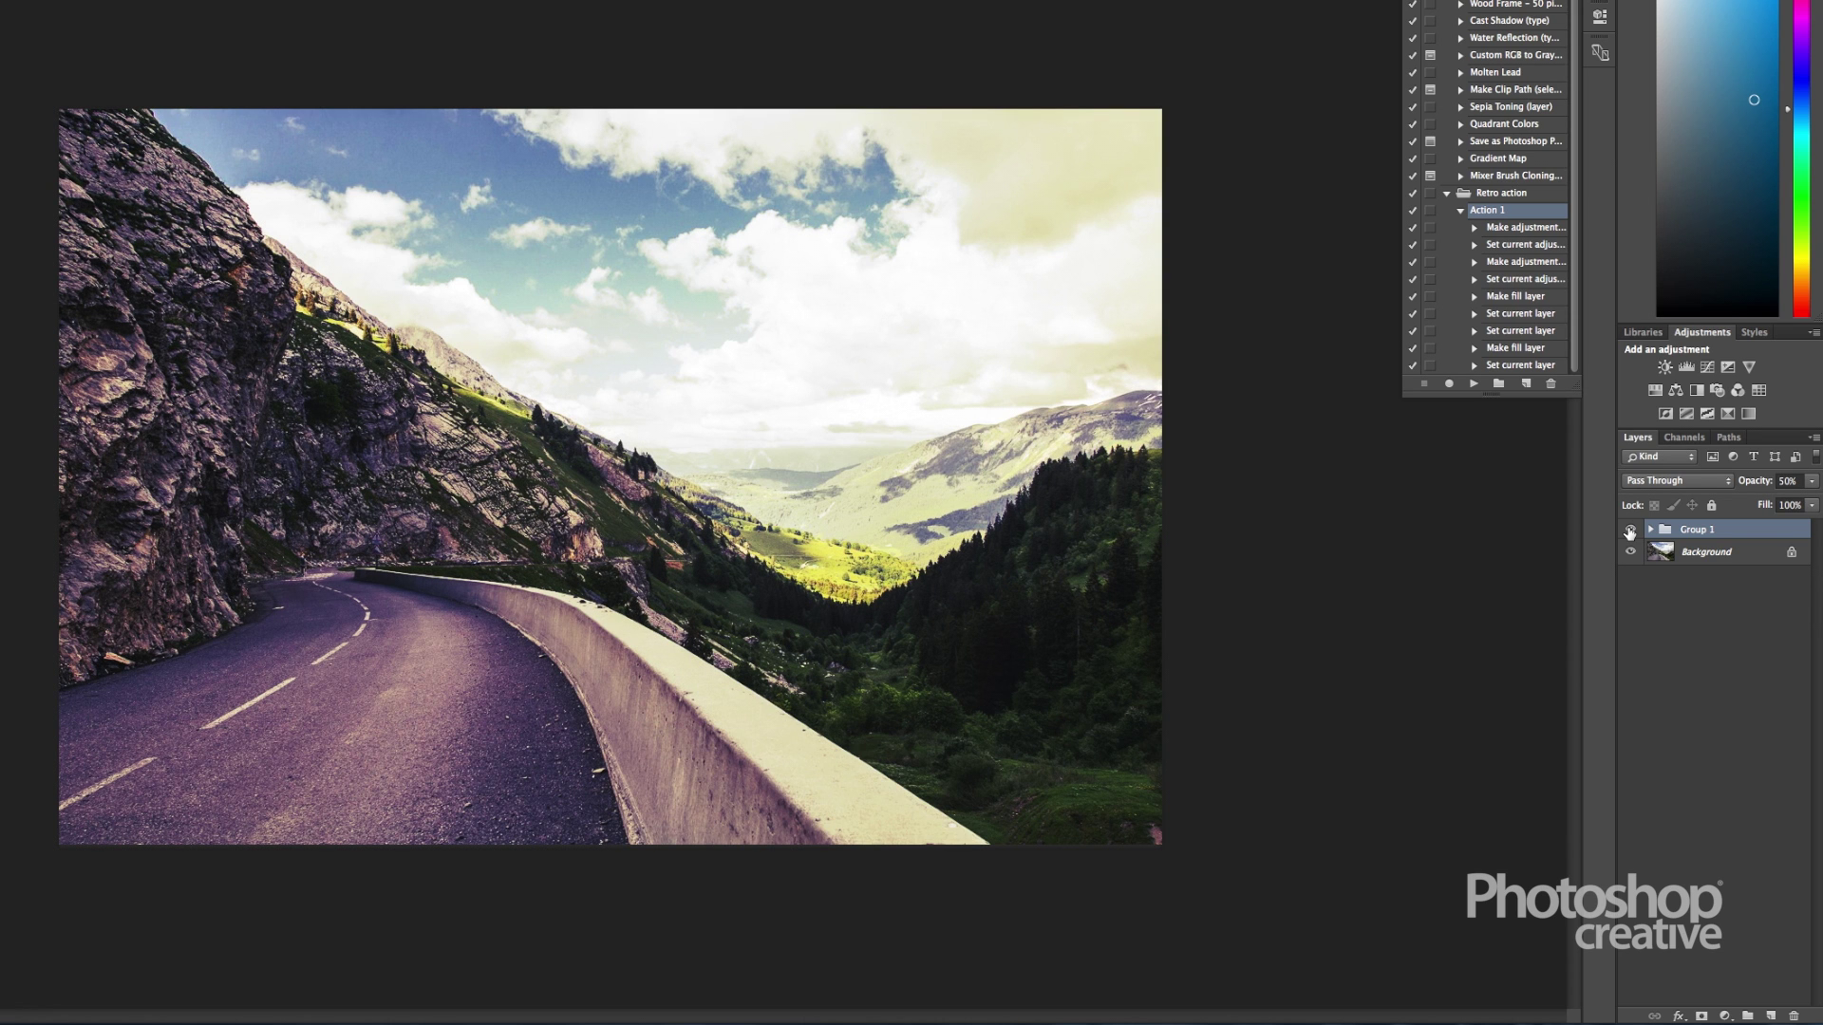
pyautogui.click(1630, 530)
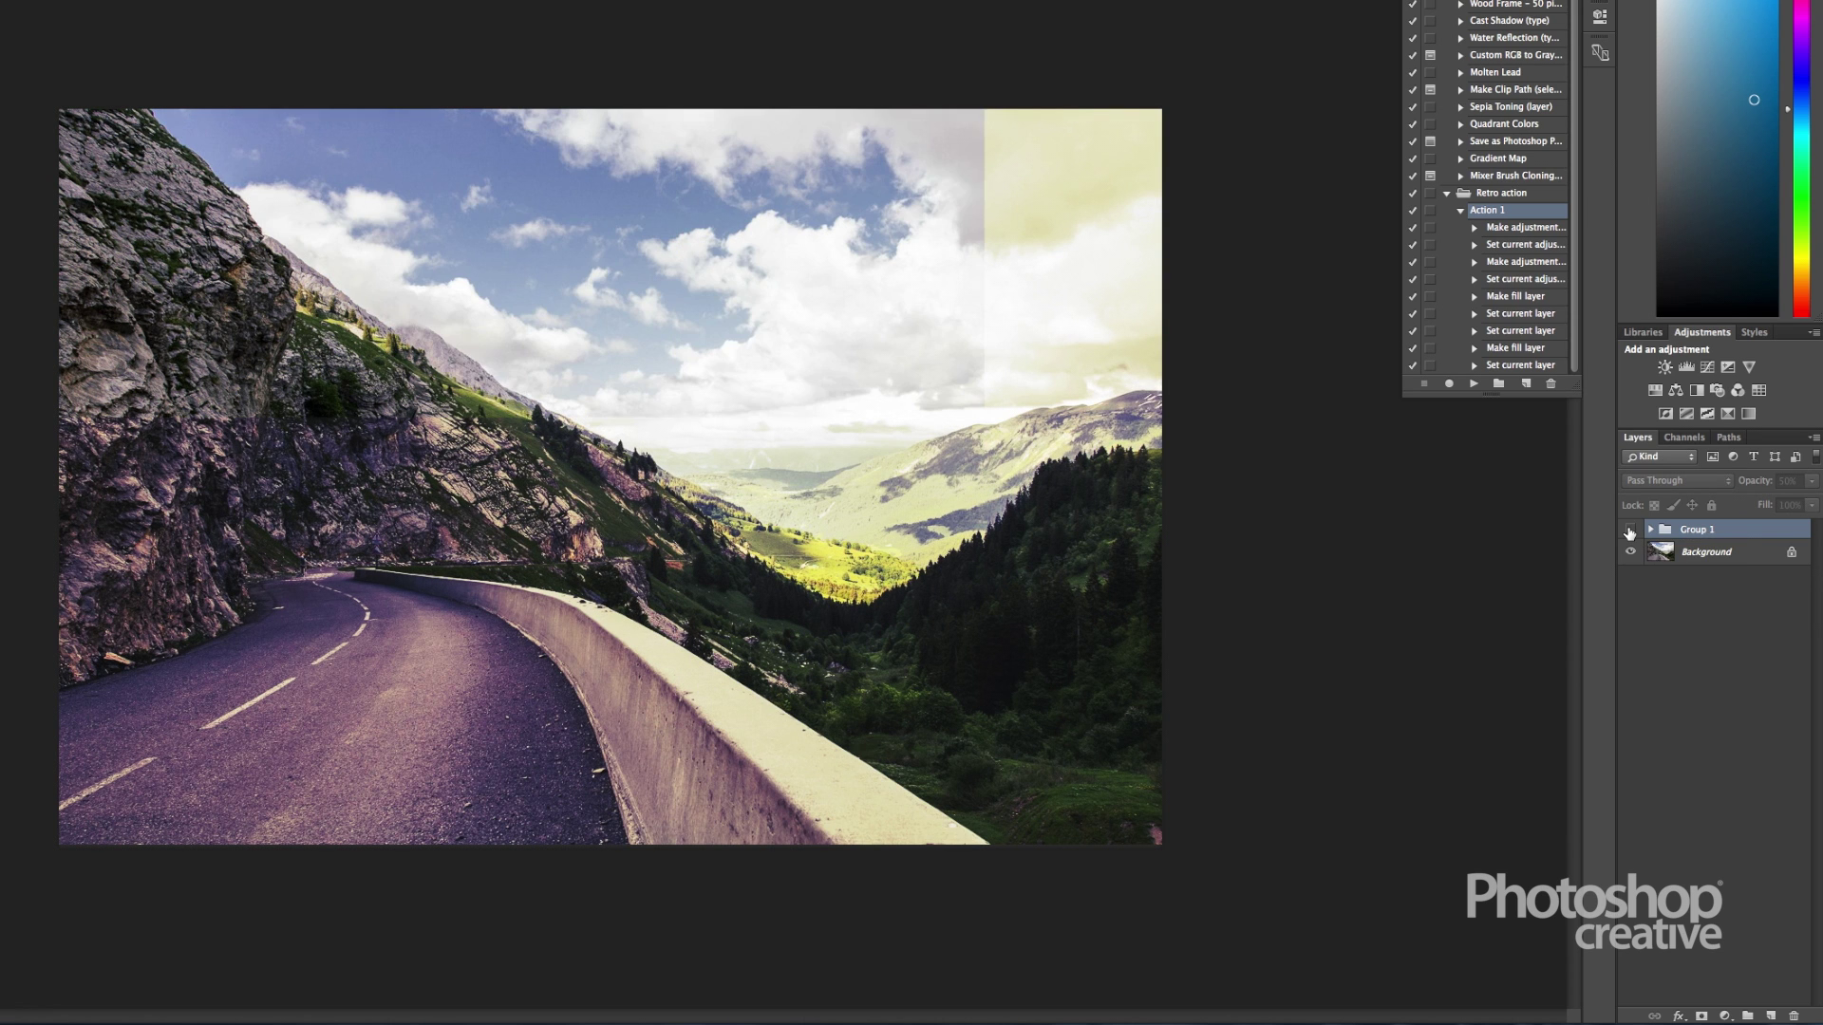
pyautogui.click(1630, 530)
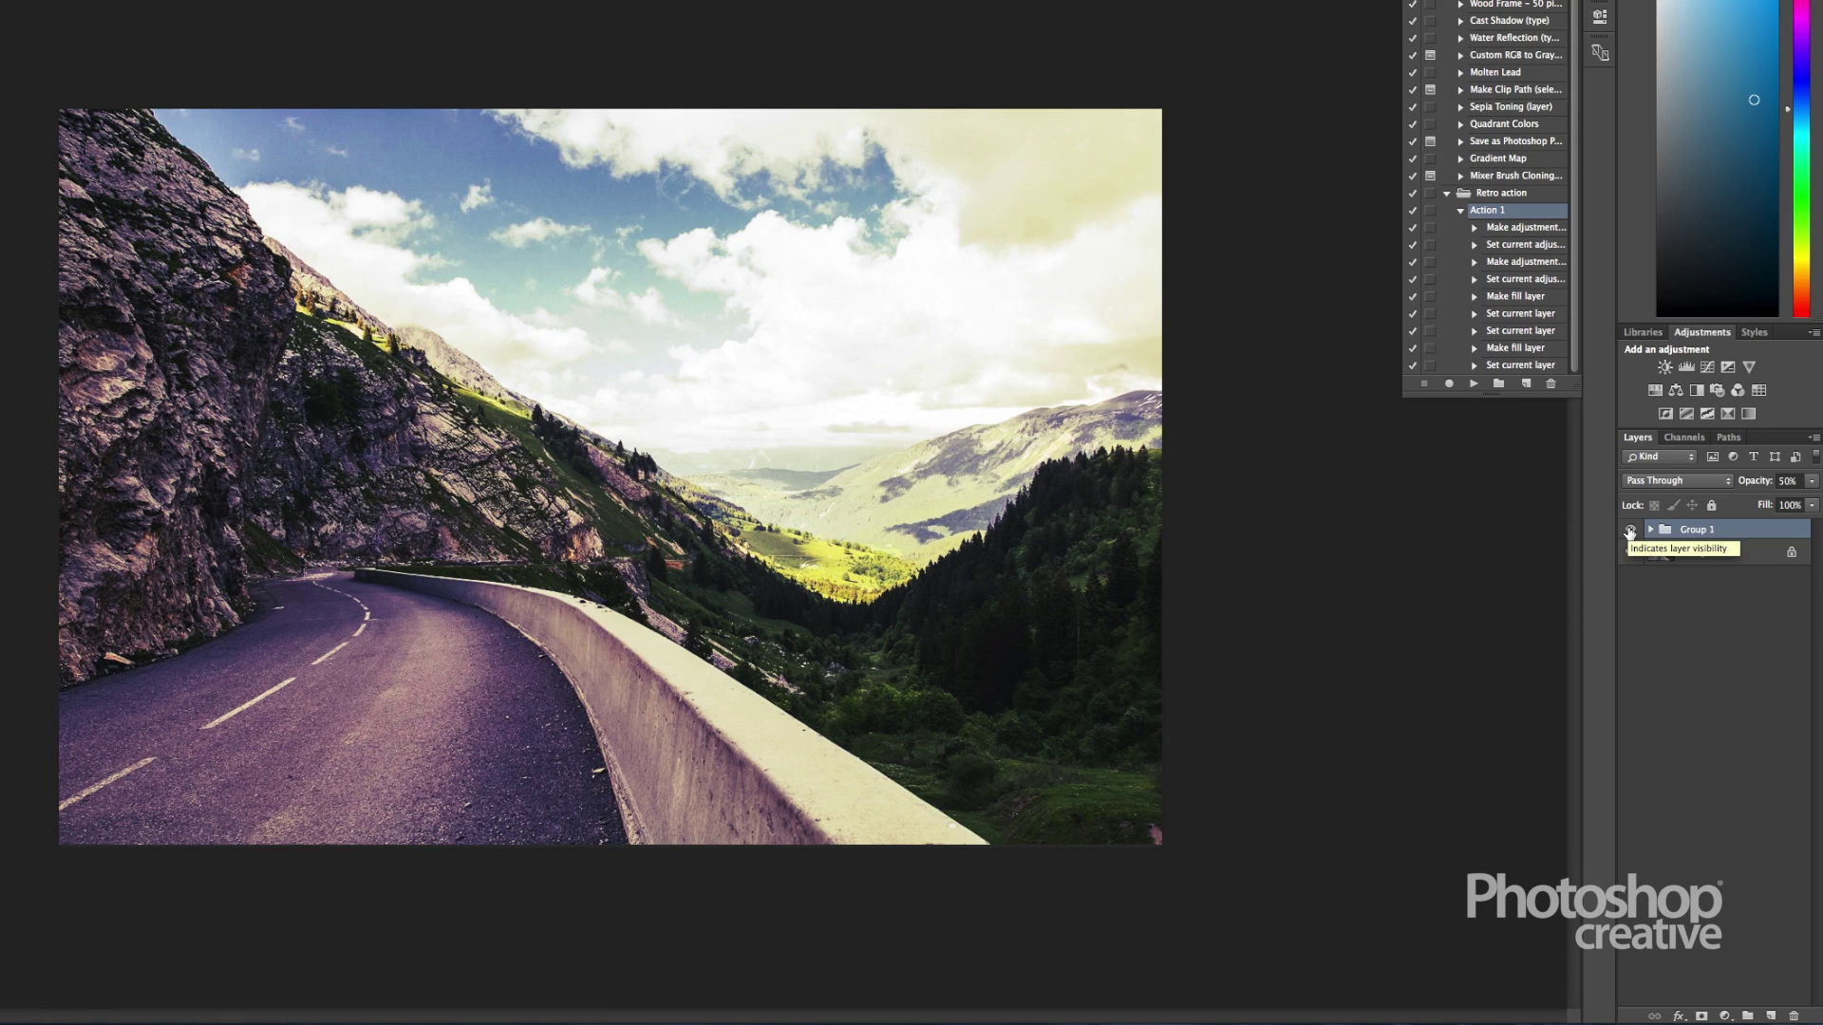